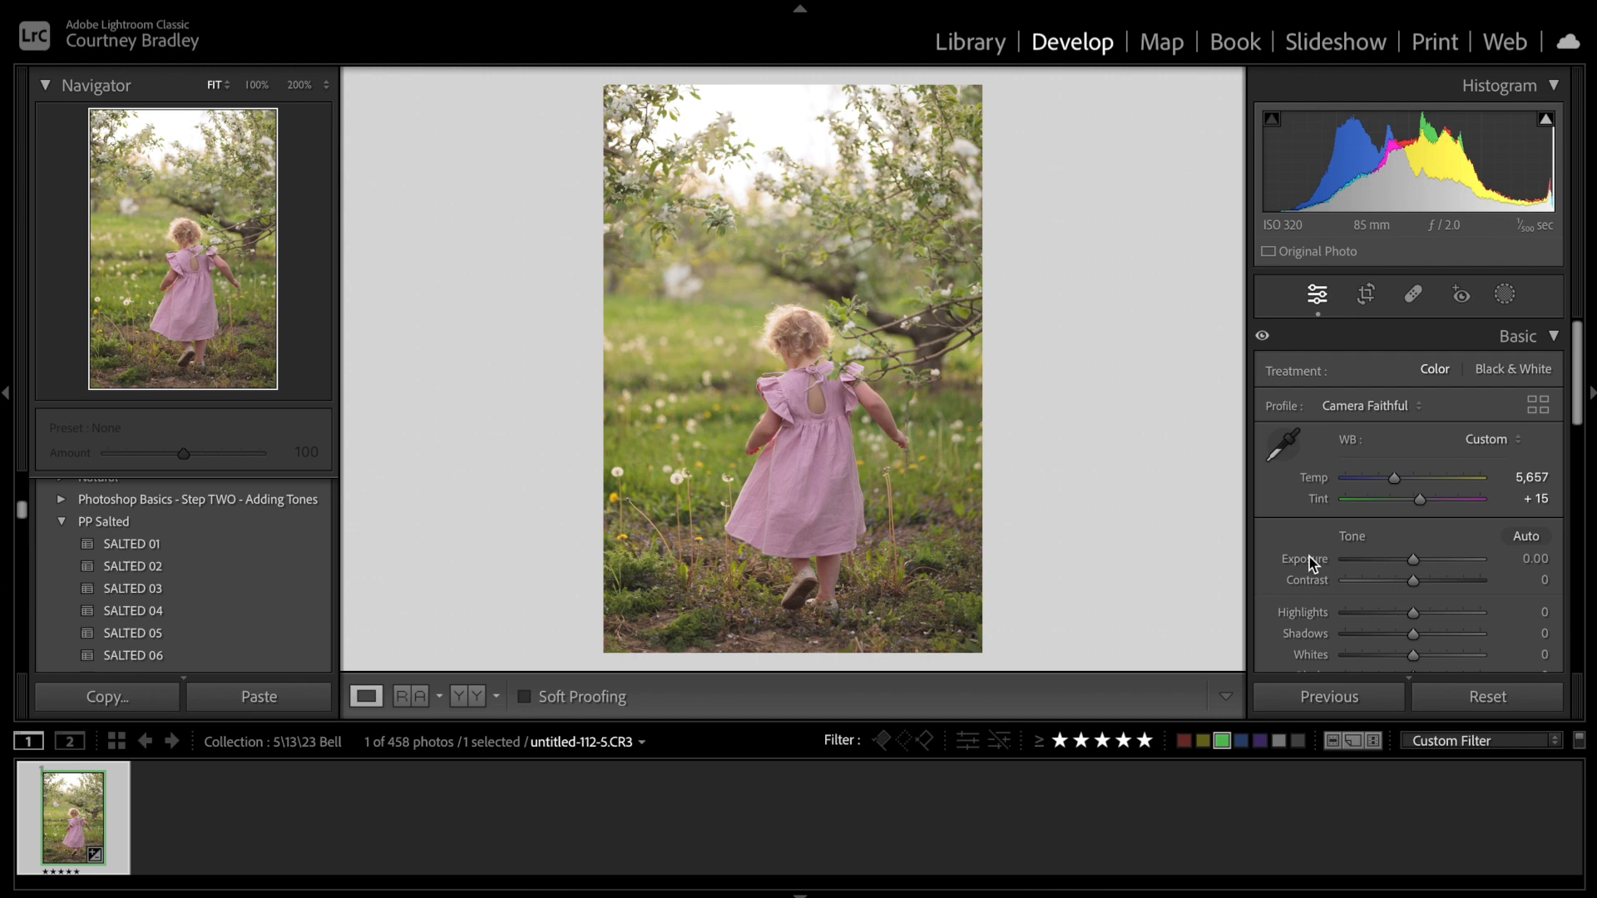
Lower the photo's Exposure to −0.05 and apply the SALTED 02 preset.
{"action": "mouse_move", "coordinate": [1413, 560]}
{"action": "left_mouse_down"}
{"action": "mouse_move", "coordinate": [1396, 558]}
{"action": "mouse_move", "coordinate": [1414, 560]}
{"action": "left_mouse_up"}
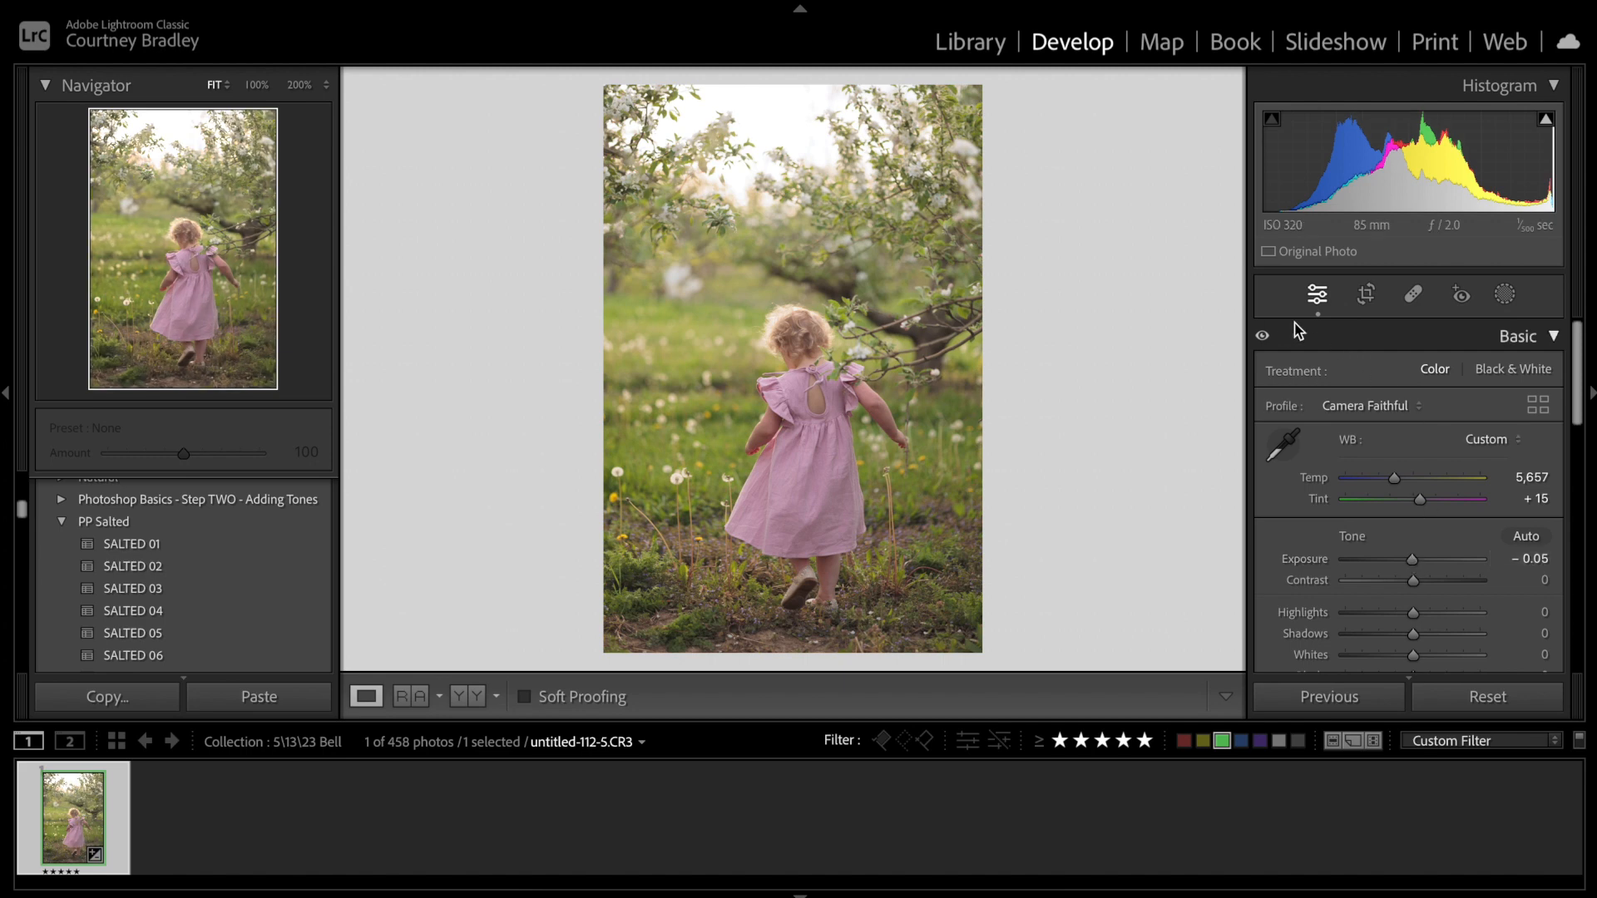
{"action": "left_click", "coordinate": [241, 568]}
Browse the alternative color profiles for the photo and keep the Sandbar profile.
{"action": "left_click", "coordinate": [1352, 405]}
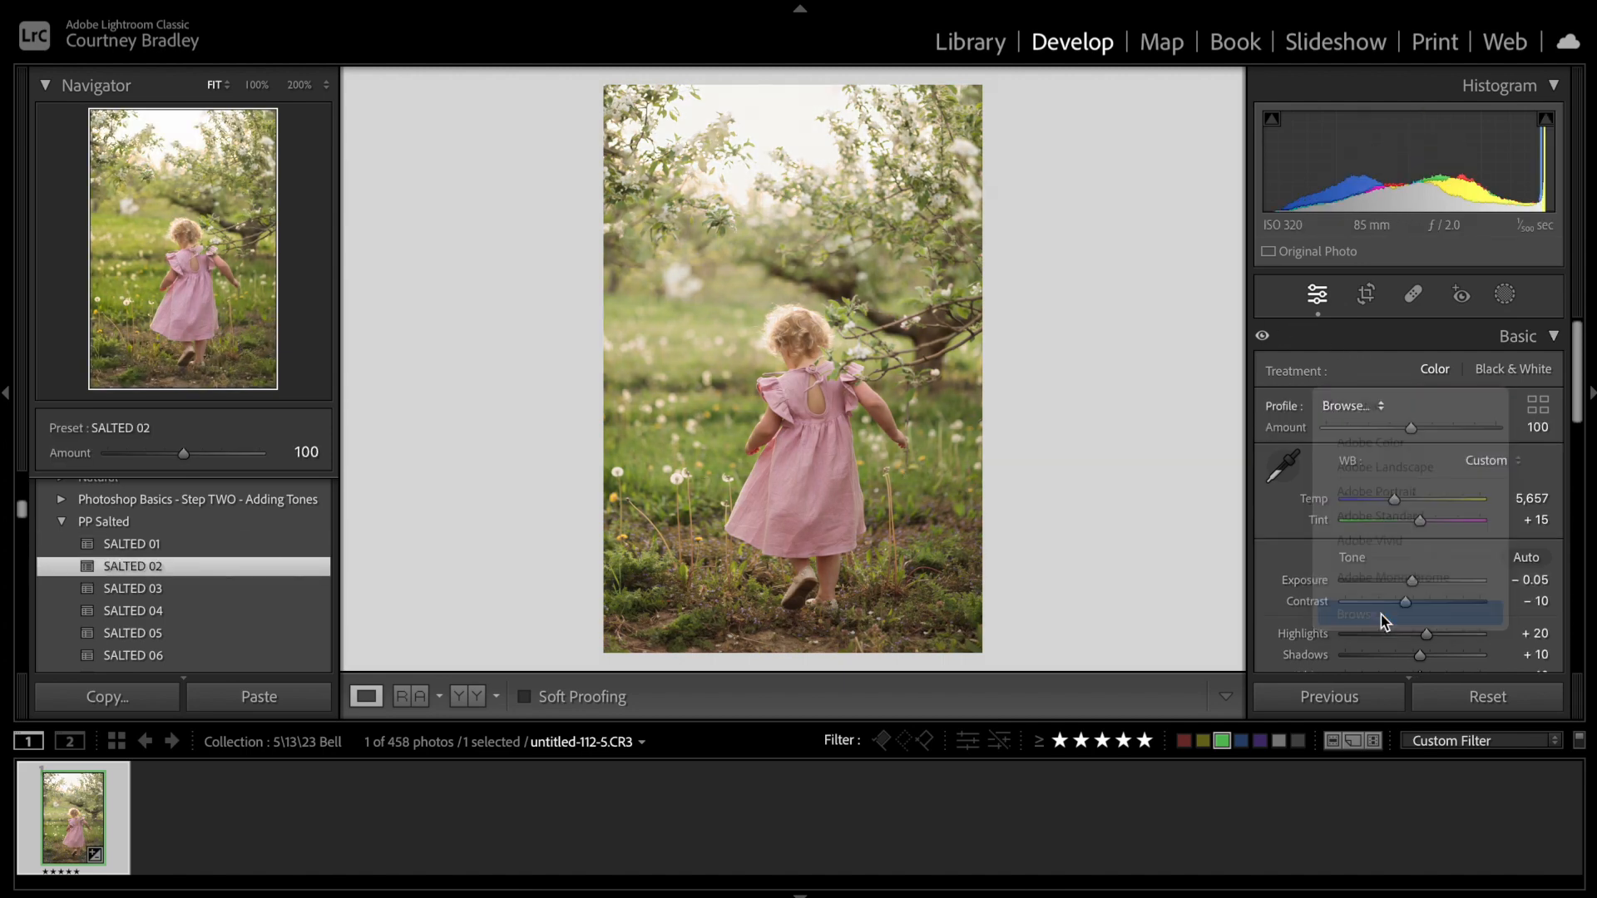
{"action": "left_click", "coordinate": [1381, 616]}
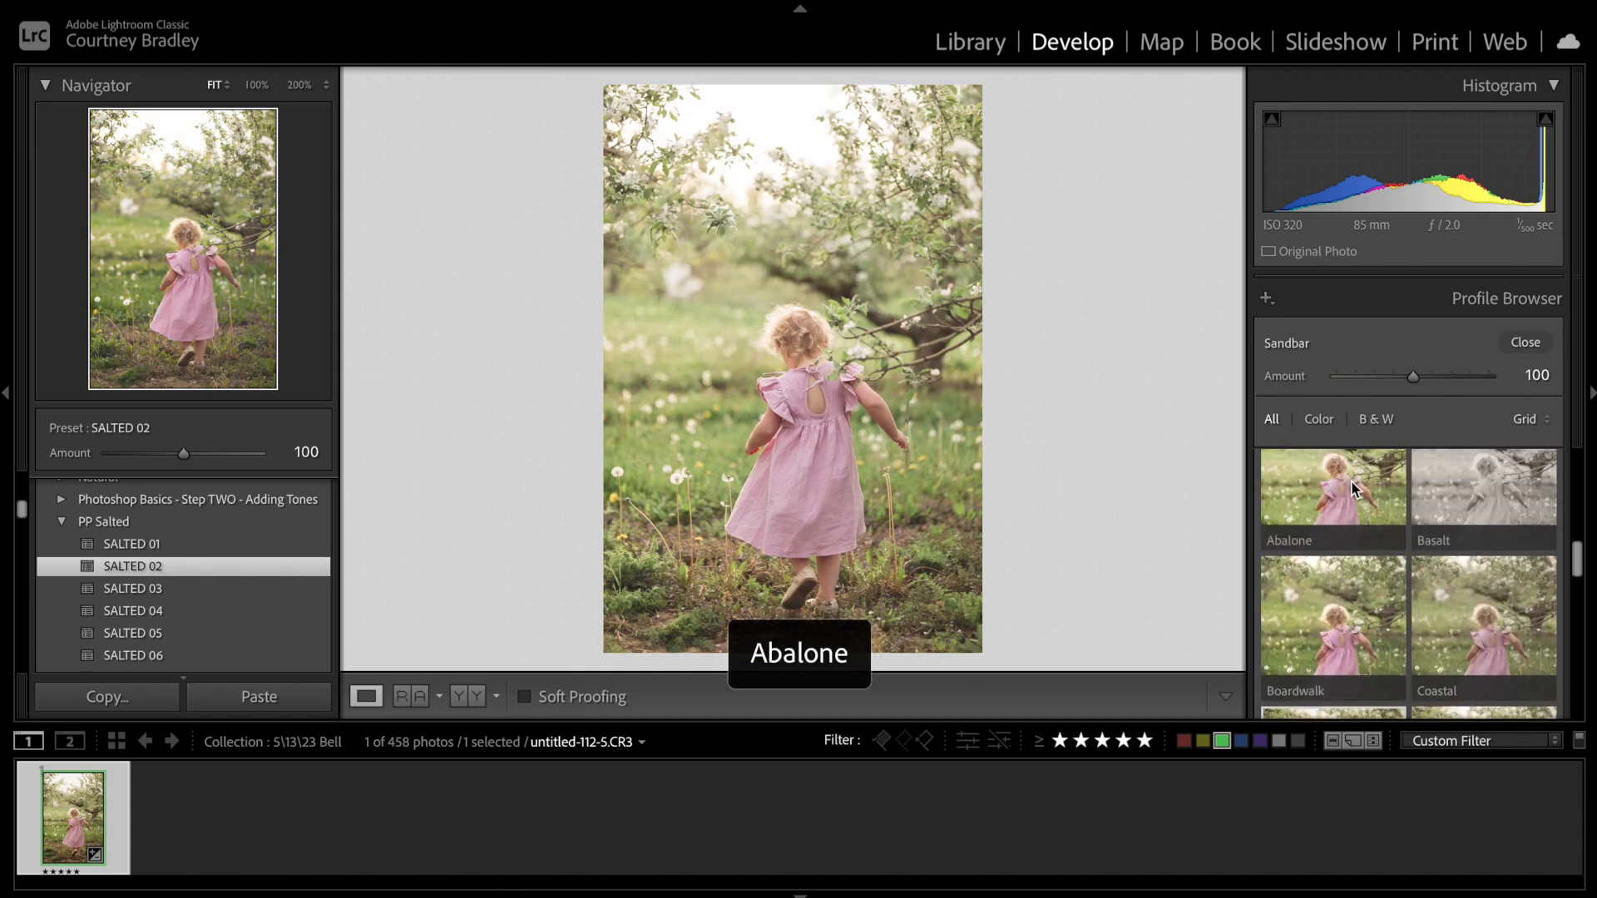
{"action": "scroll", "coordinate": [1475, 621], "scroll_direction": "down", "scroll_amount": 2}
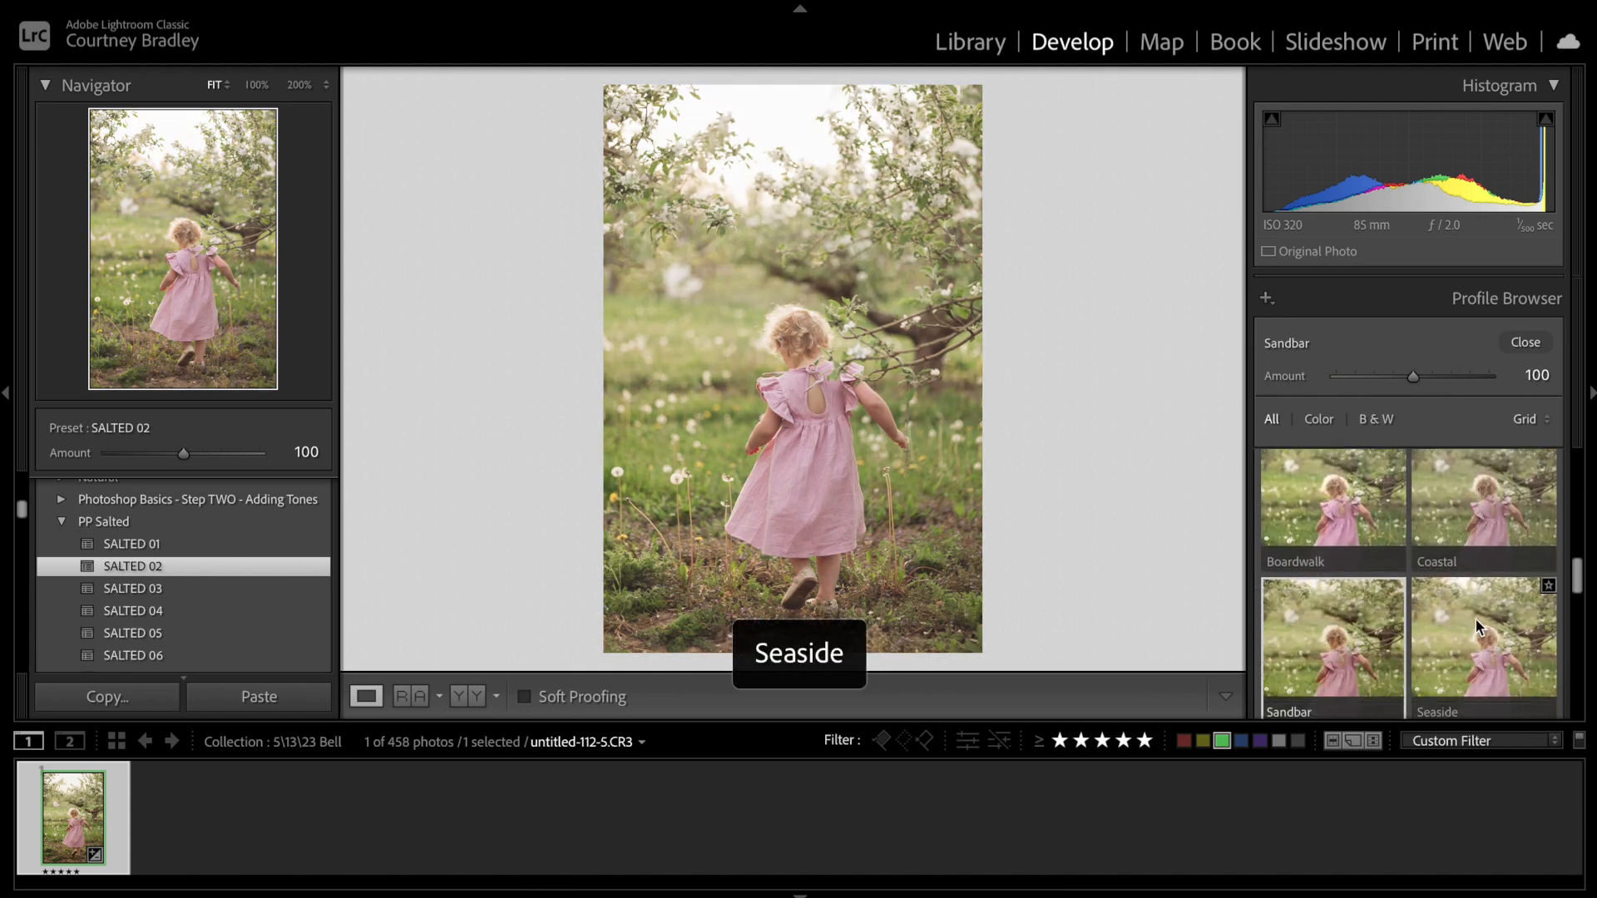
{"action": "scroll", "coordinate": [1373, 632], "scroll_direction": "down", "scroll_amount": 2}
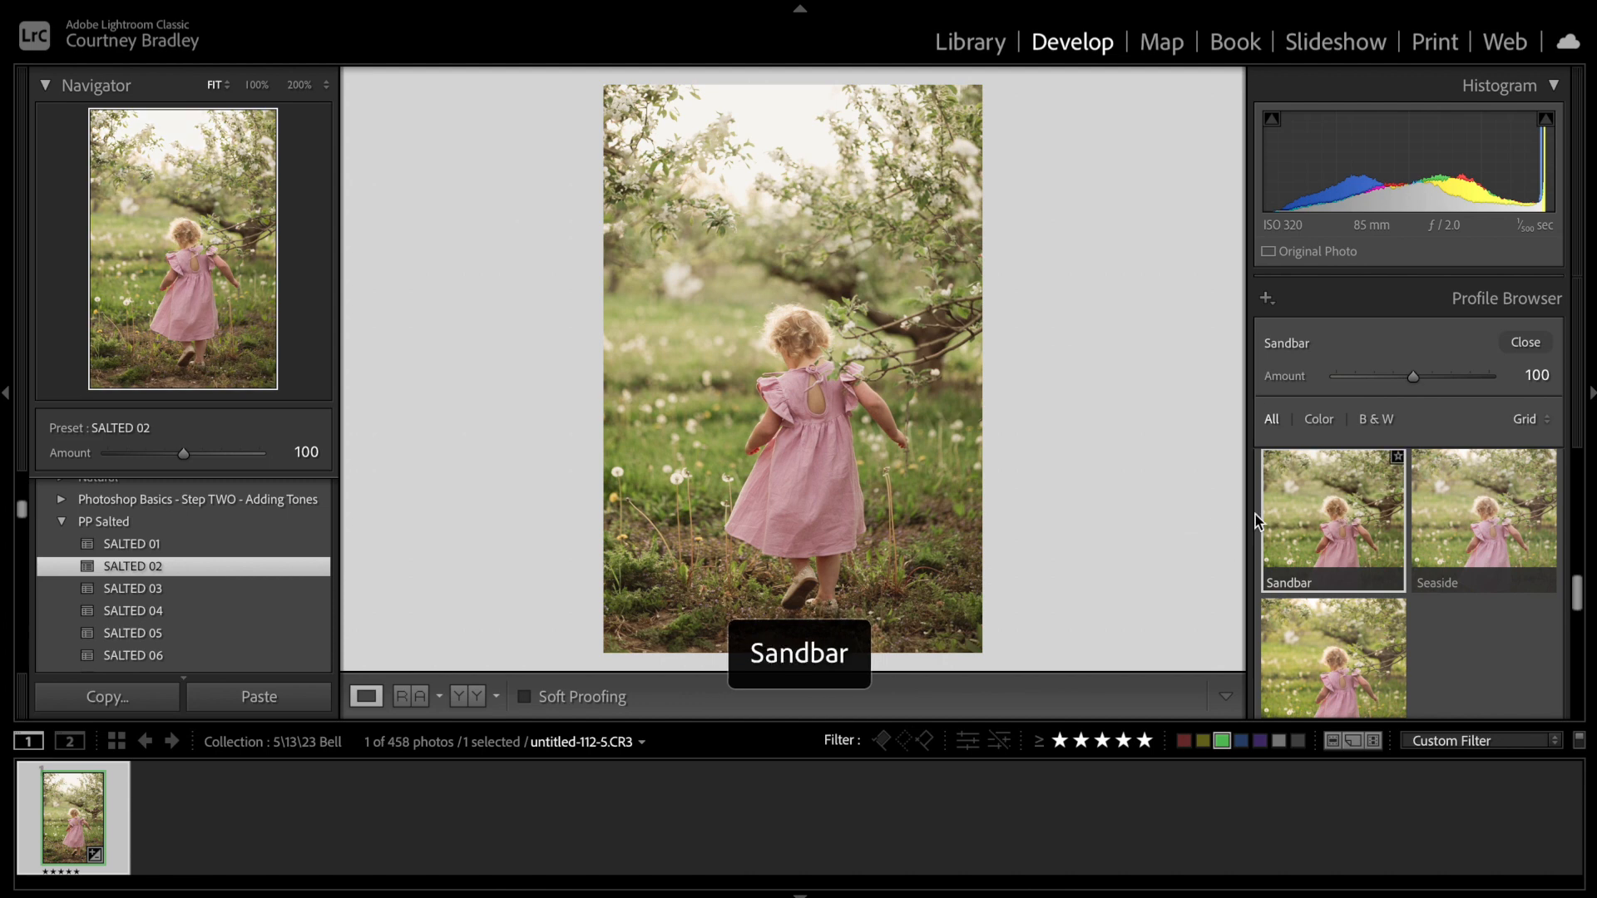
{"action": "left_click", "coordinate": [1537, 342]}
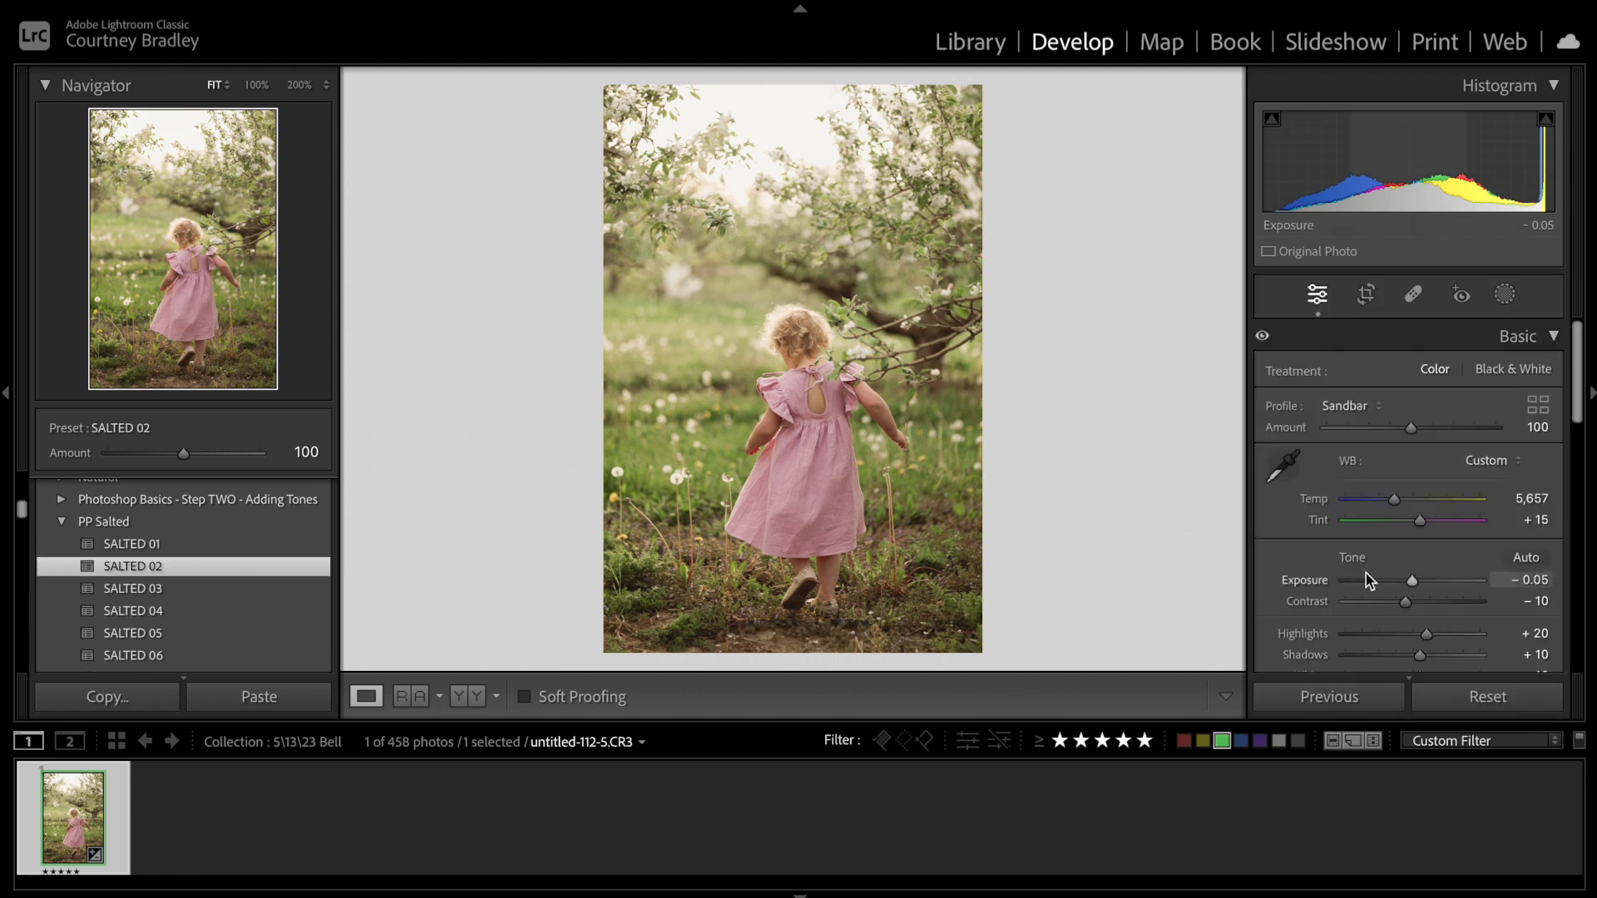
Set Highlights to −32, Shadows to +12 and the white balance Temp to 5,732, comparing with the original.
{"action": "mouse_move", "coordinate": [1427, 635]}
{"action": "left_mouse_down"}
{"action": "mouse_move", "coordinate": [1387, 636]}
{"action": "mouse_move", "coordinate": [1422, 637]}
{"action": "mouse_move", "coordinate": [1387, 637]}
{"action": "mouse_move", "coordinate": [1424, 606]}
{"action": "left_mouse_up"}
{"action": "scroll", "coordinate": [1394, 632], "scroll_direction": "down", "scroll_amount": 1}
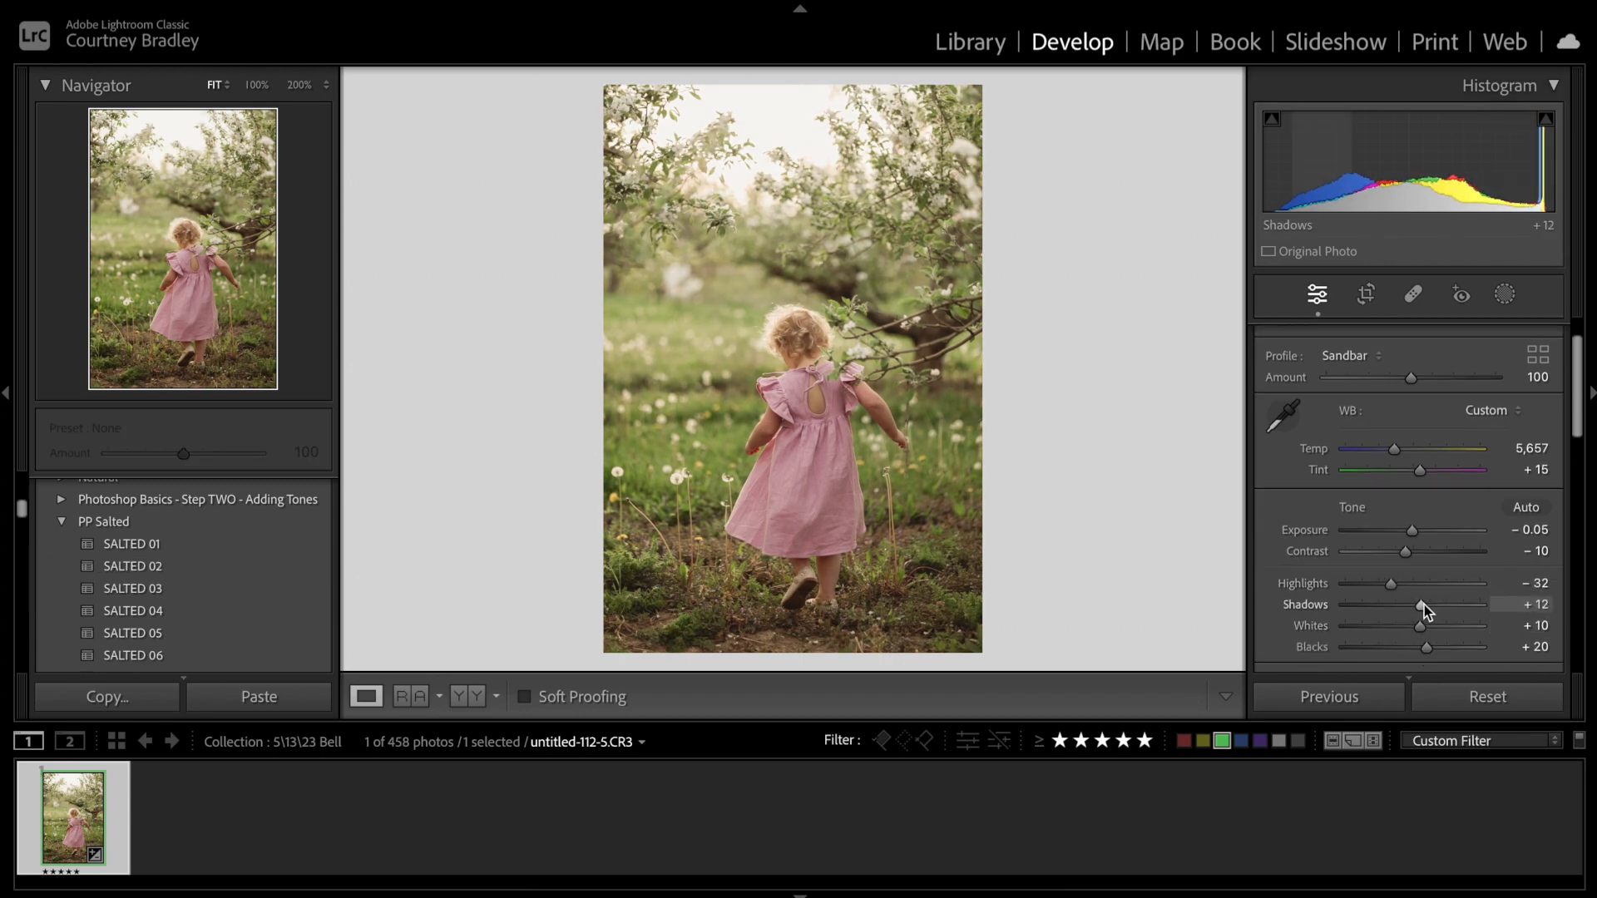
{"action": "scroll", "coordinate": [1425, 606], "scroll_direction": "down", "scroll_amount": 1}
{"action": "left_click_drag", "start_coordinate": [1395, 404], "coordinate": [1395, 402]}
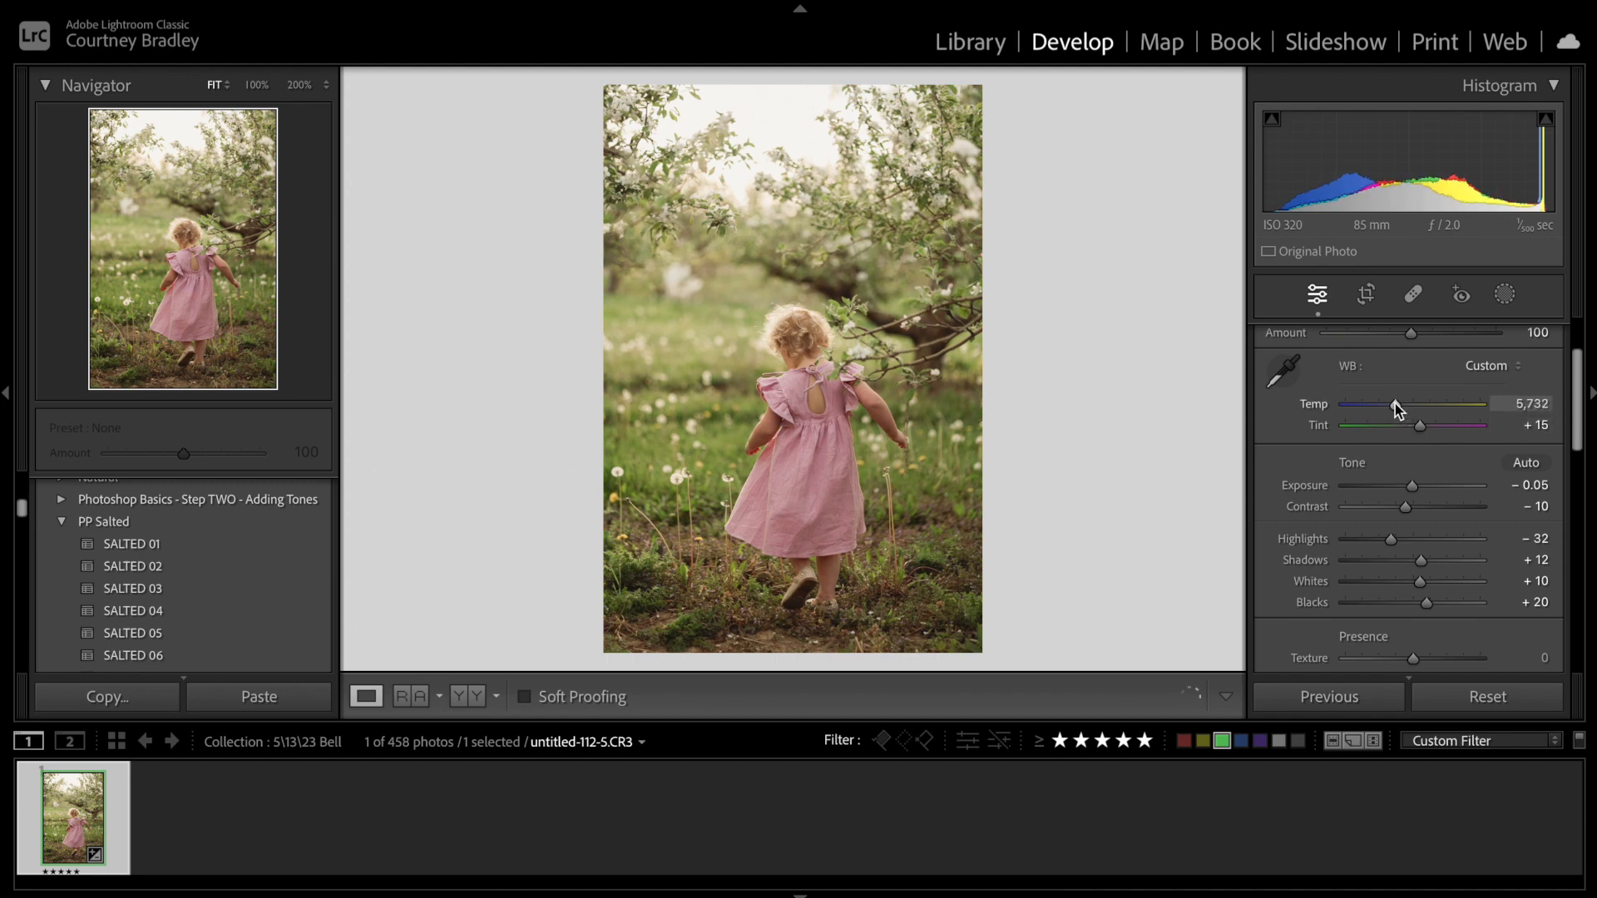
{"action": "key", "text": "y"}
{"action": "key", "text": "y"}
Add a post-crop vignette with Amount −11 and a slightly raised Roundness, comparing it with the original photo.
{"action": "scroll", "coordinate": [1462, 527], "scroll_direction": "down", "scroll_amount": 10}
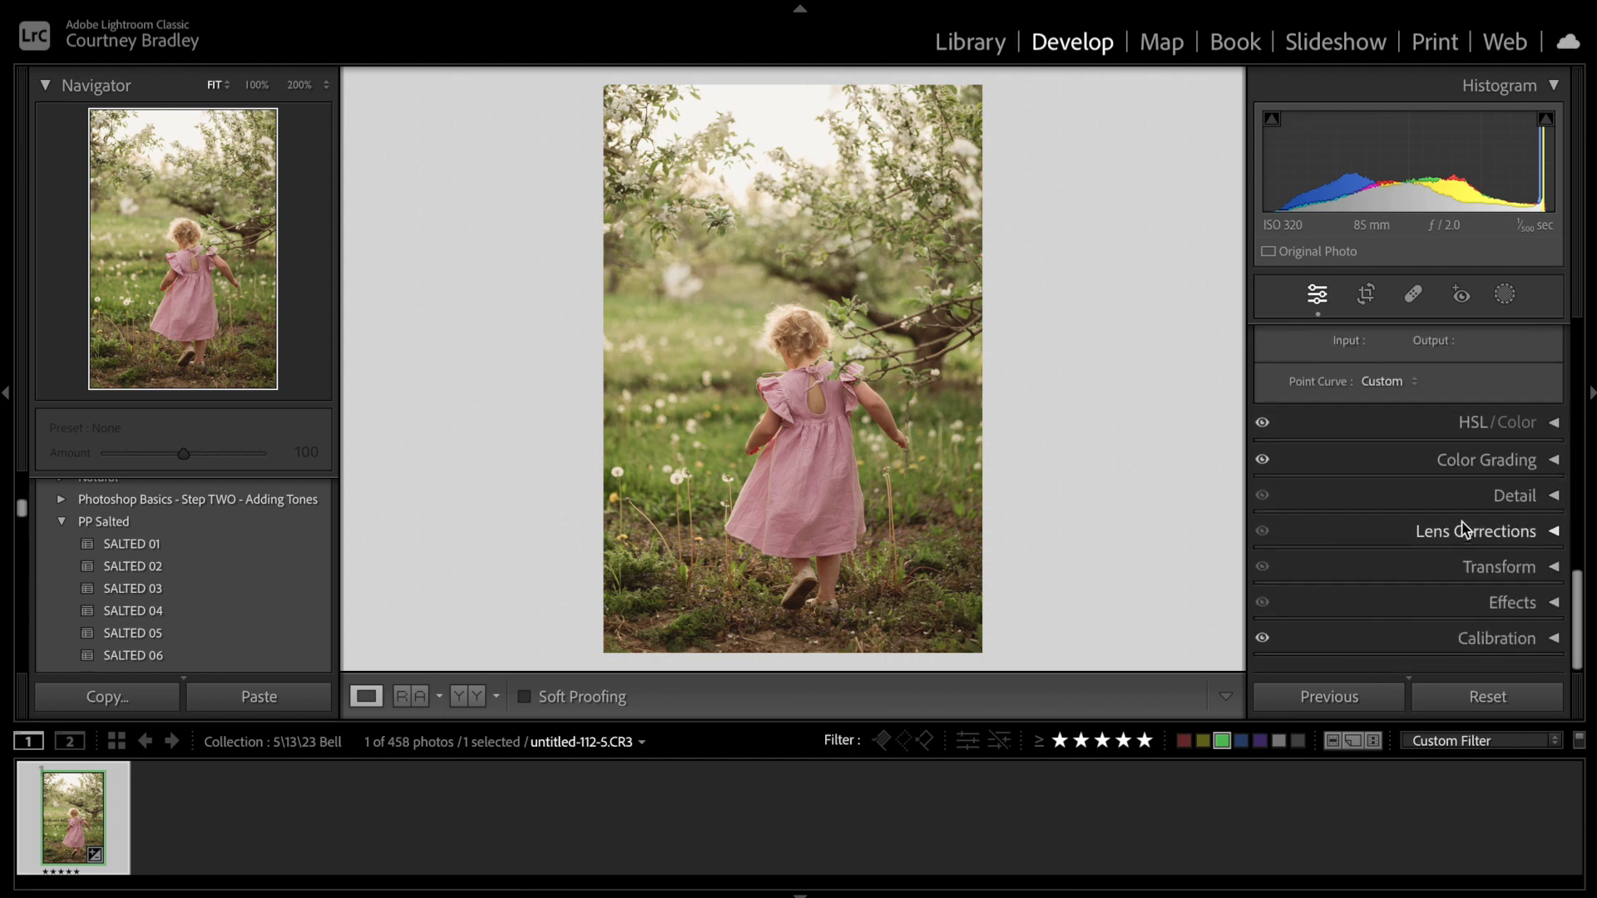
{"action": "left_click", "coordinate": [1551, 613]}
{"action": "left_click_drag", "start_coordinate": [1415, 474], "coordinate": [1407, 479]}
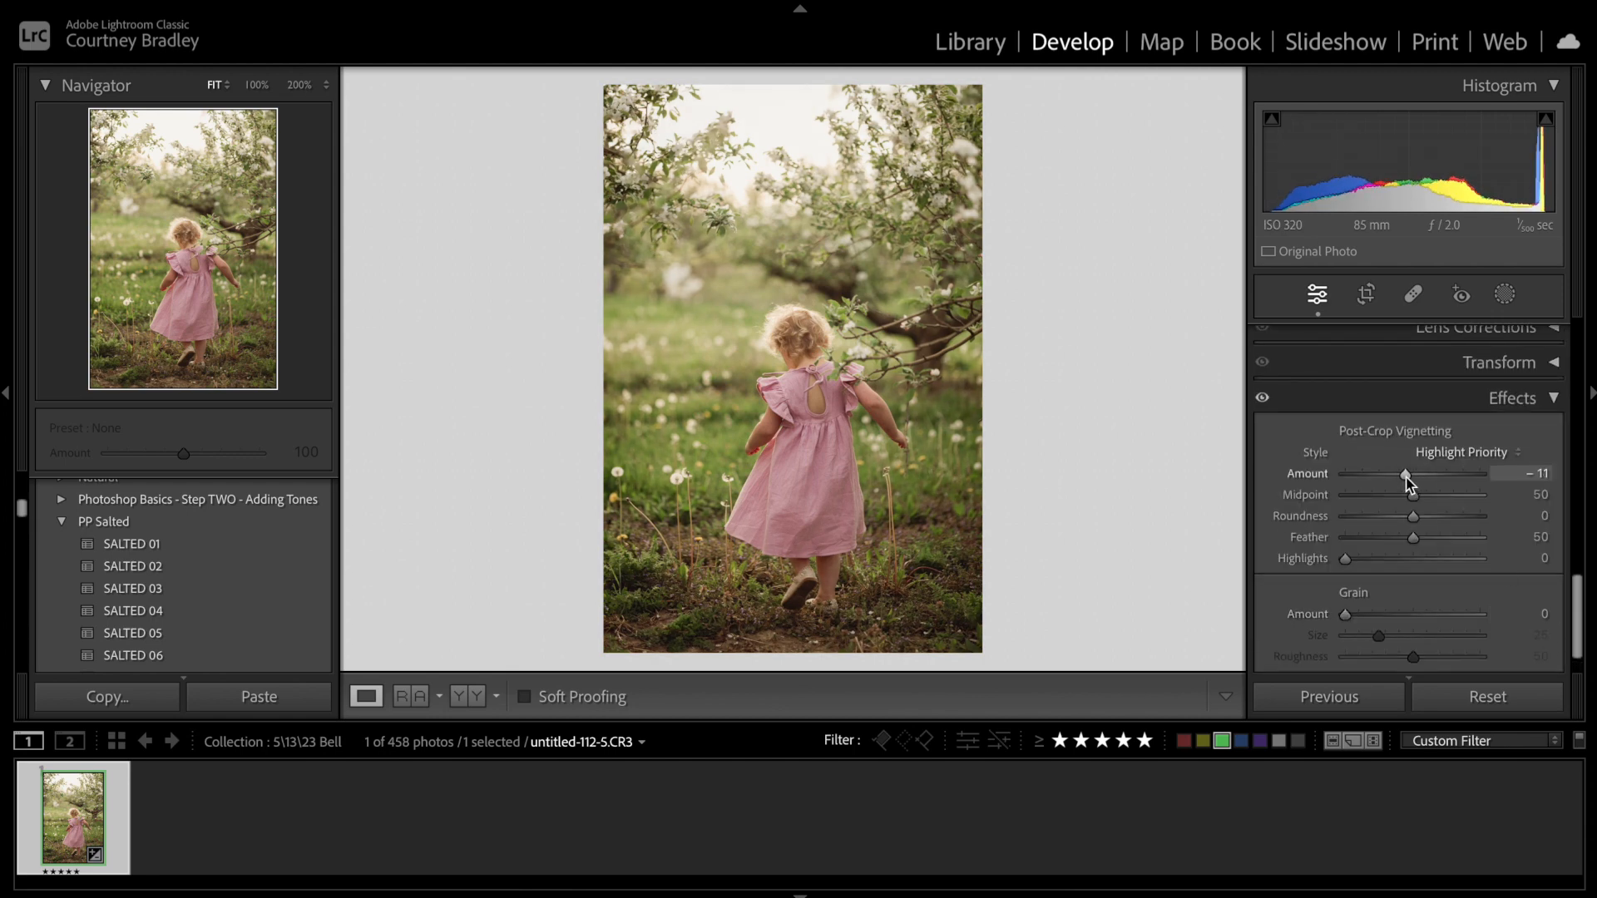
{"action": "mouse_move", "coordinate": [1414, 516]}
{"action": "left_mouse_down"}
{"action": "mouse_move", "coordinate": [1471, 510]}
{"action": "mouse_move", "coordinate": [1345, 516]}
{"action": "mouse_move", "coordinate": [1489, 518]}
{"action": "mouse_move", "coordinate": [1424, 516]}
{"action": "left_mouse_up"}
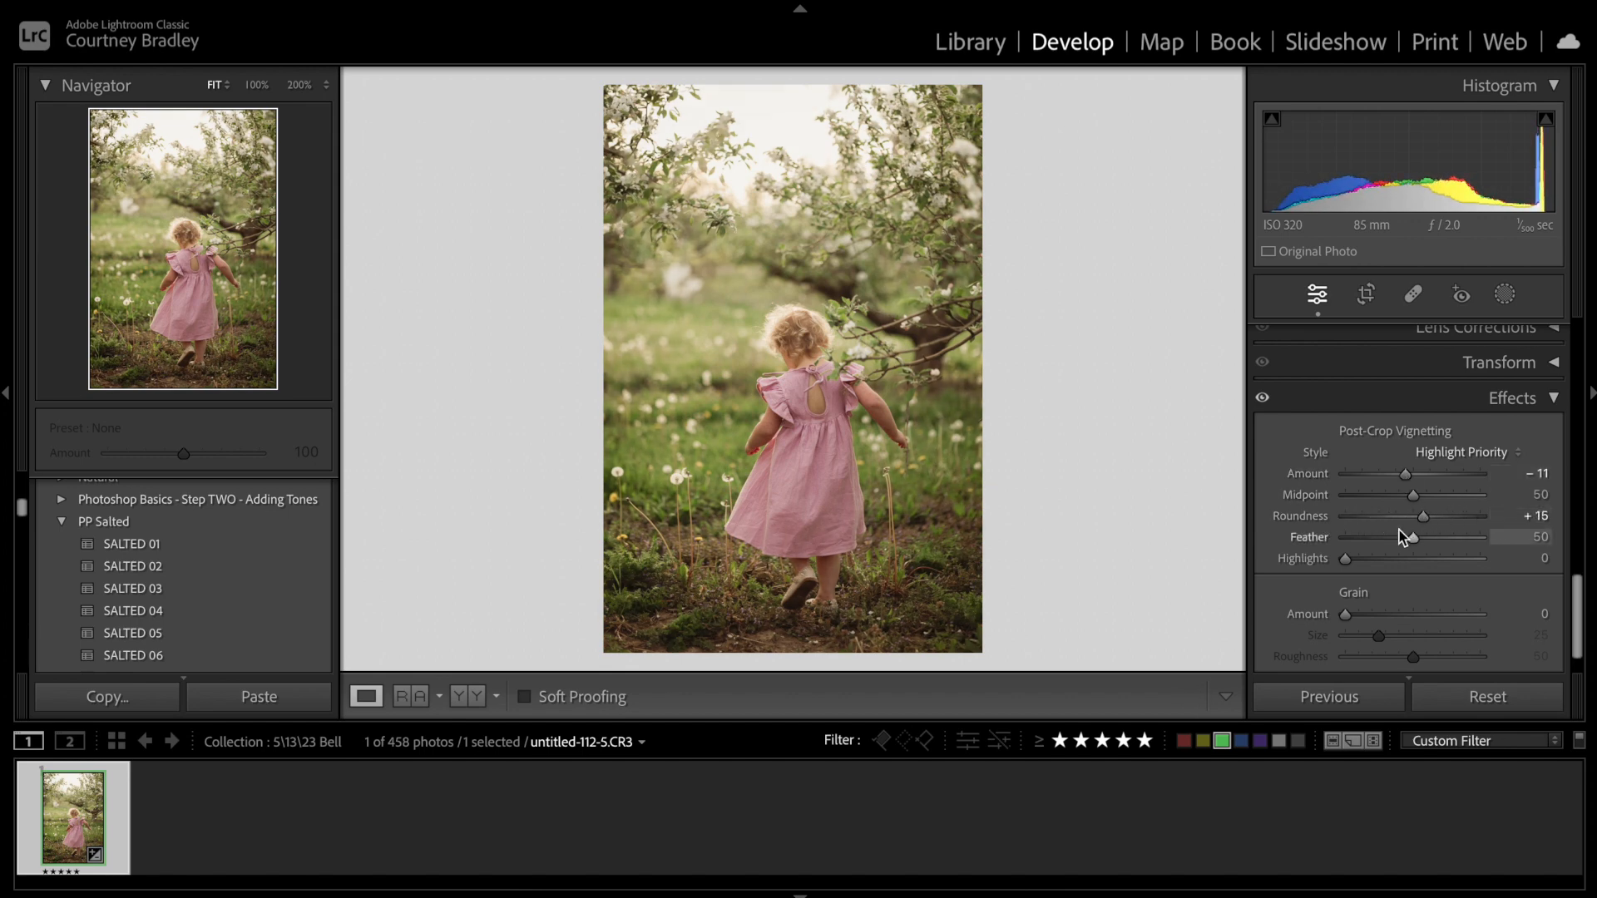
{"action": "key", "text": "y"}
{"action": "left_click_drag", "start_coordinate": [1420, 516], "coordinate": [1416, 516]}
{"action": "key", "text": "y"}
{"action": "left_click", "coordinate": [1552, 397]}
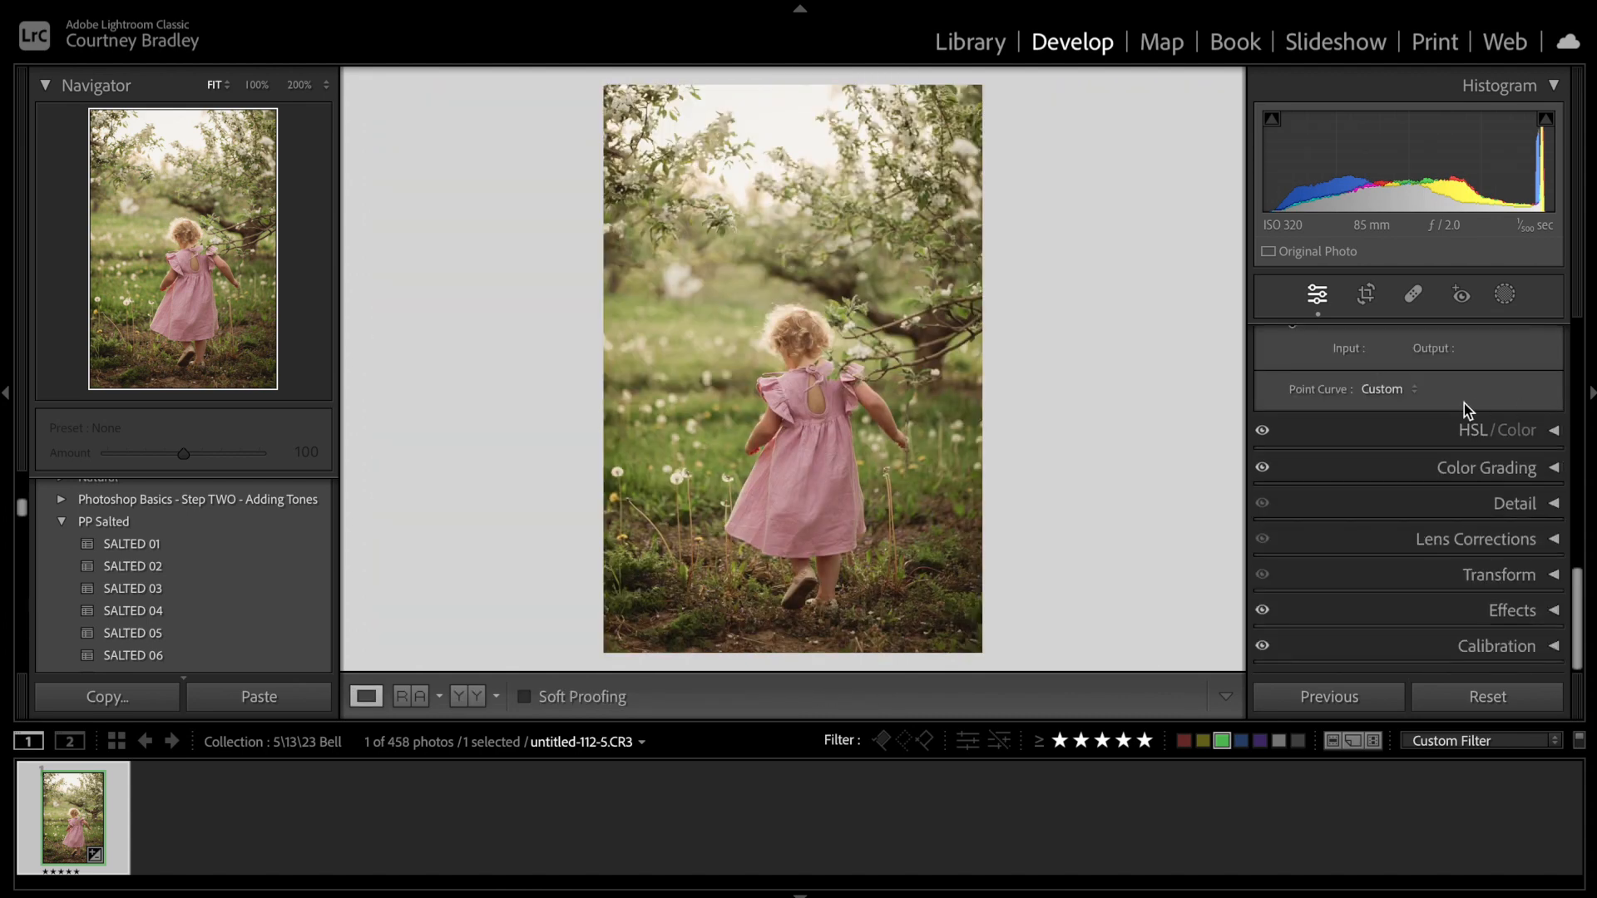
Nudge the upper highlights point of the tone curve very slightly.
{"action": "scroll", "coordinate": [1464, 405], "scroll_direction": "down", "scroll_amount": 5}
{"action": "left_click_drag", "start_coordinate": [1490, 545], "coordinate": [1492, 545]}
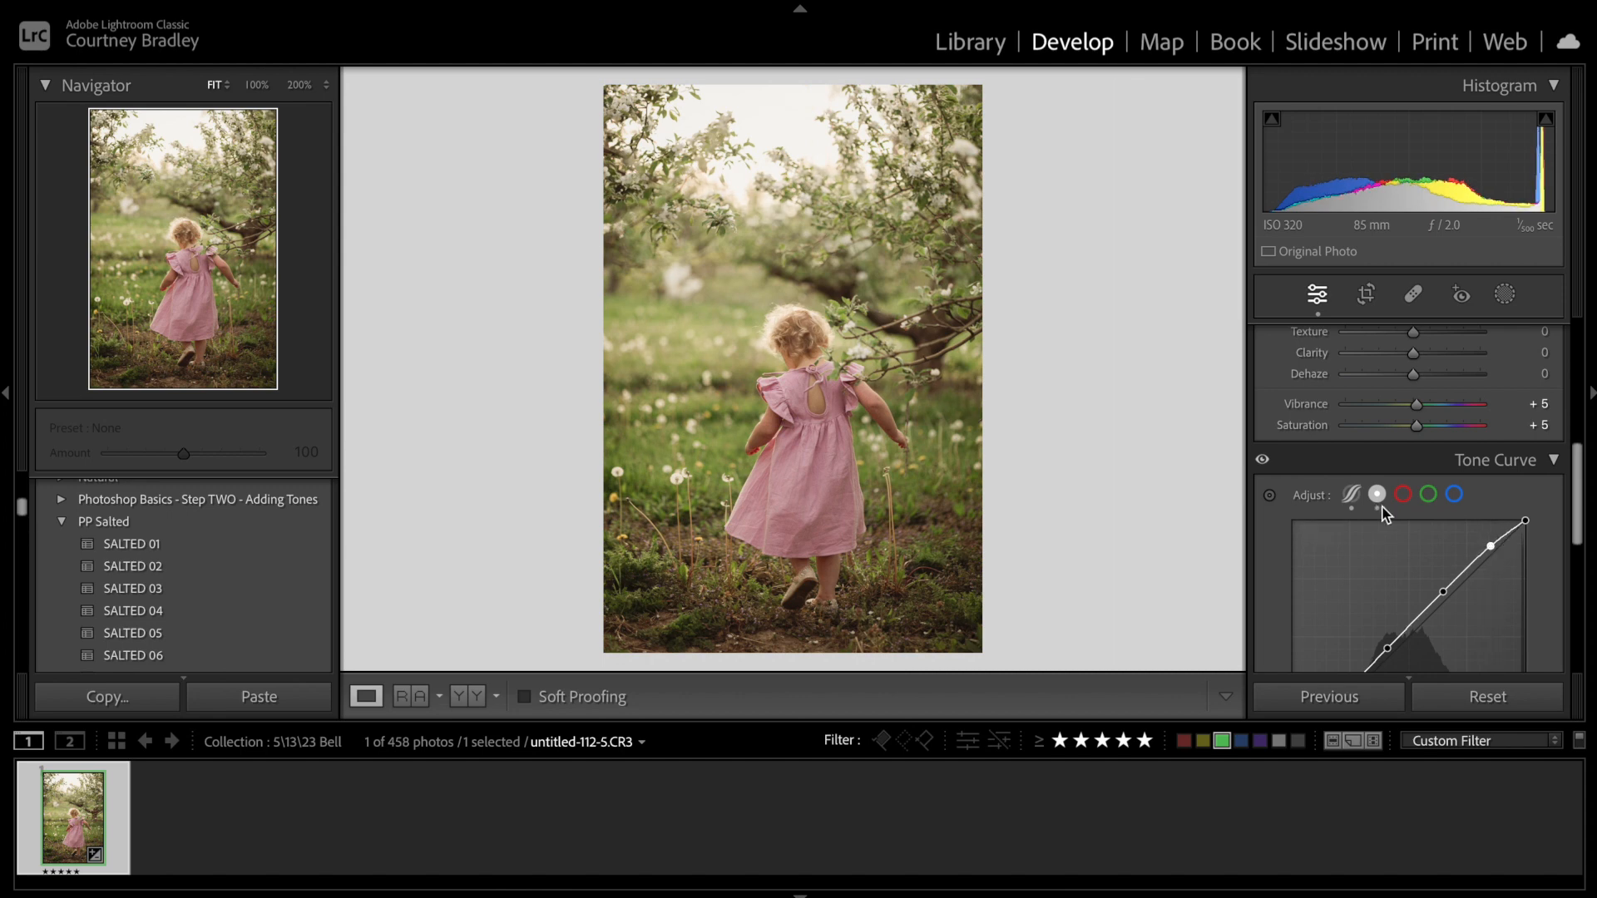
{"action": "left_click", "coordinate": [1555, 460]}
Apply the SALTED Post | Sun Glow Sunset preset and reduce its Amount to 81.
{"action": "scroll", "coordinate": [143, 586], "scroll_direction": "down", "scroll_amount": 5}
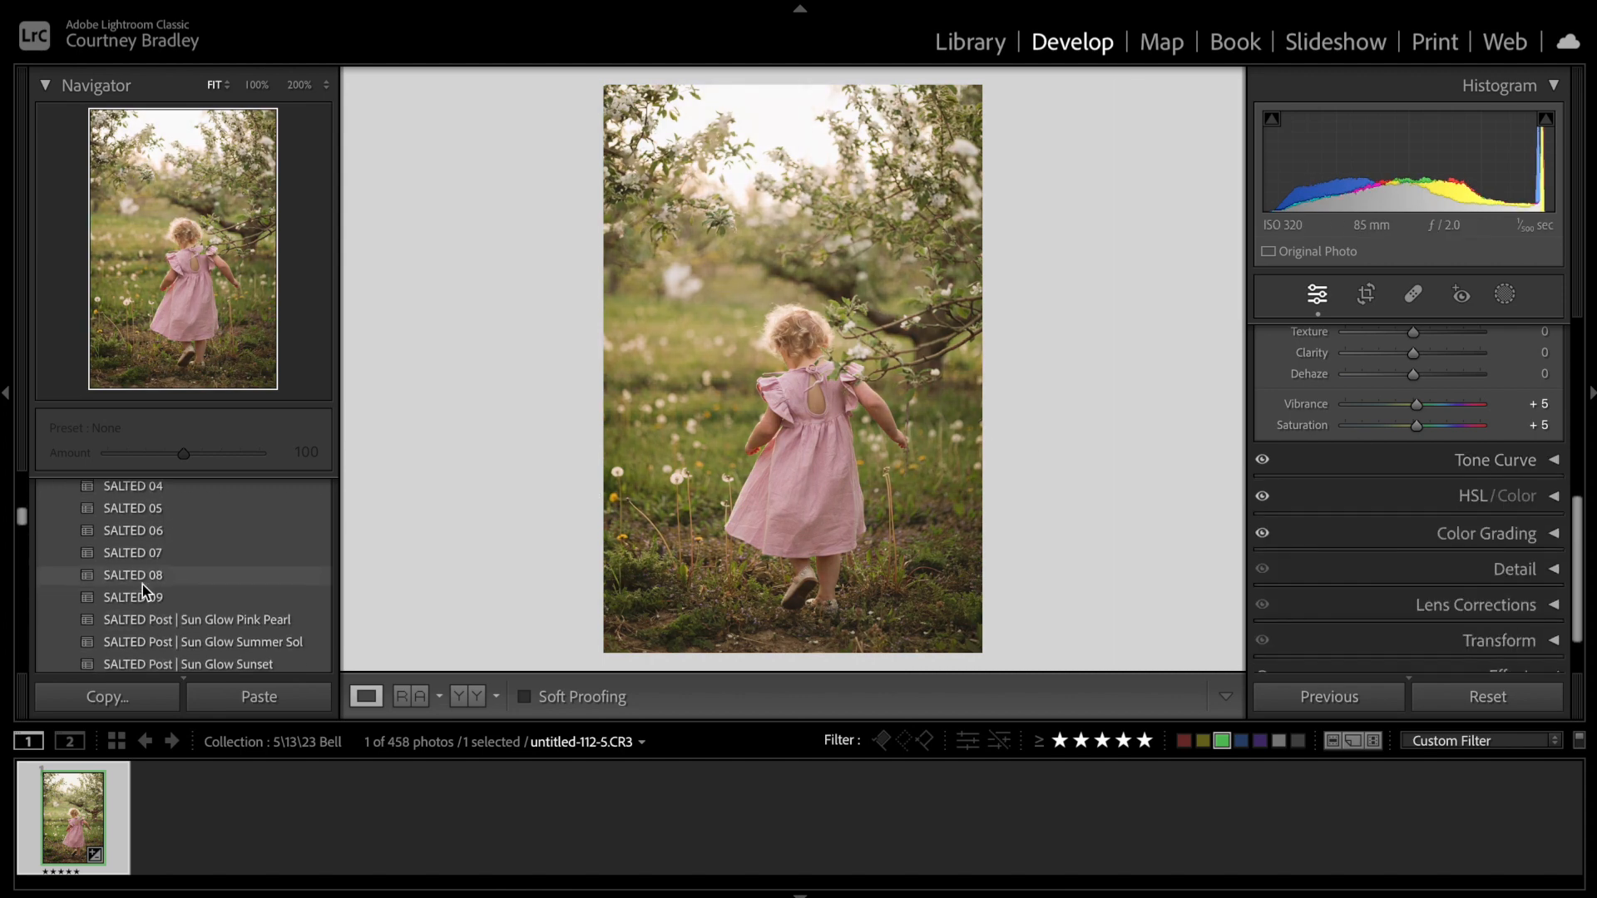
{"action": "scroll", "coordinate": [215, 594], "scroll_direction": "down", "scroll_amount": 2}
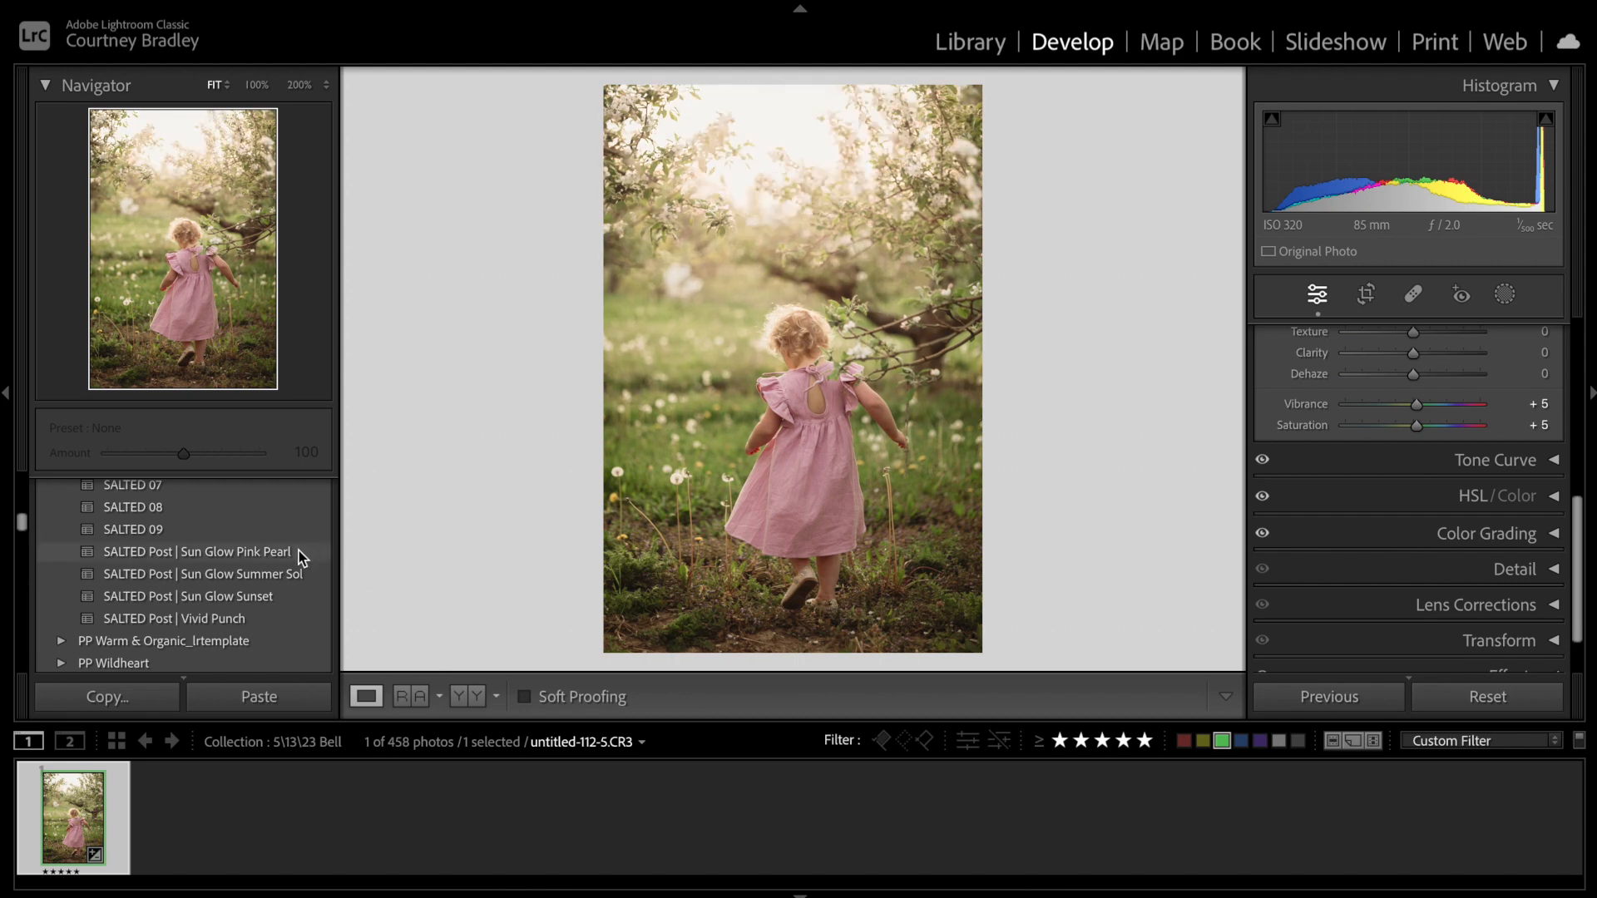
{"action": "left_click", "coordinate": [294, 592]}
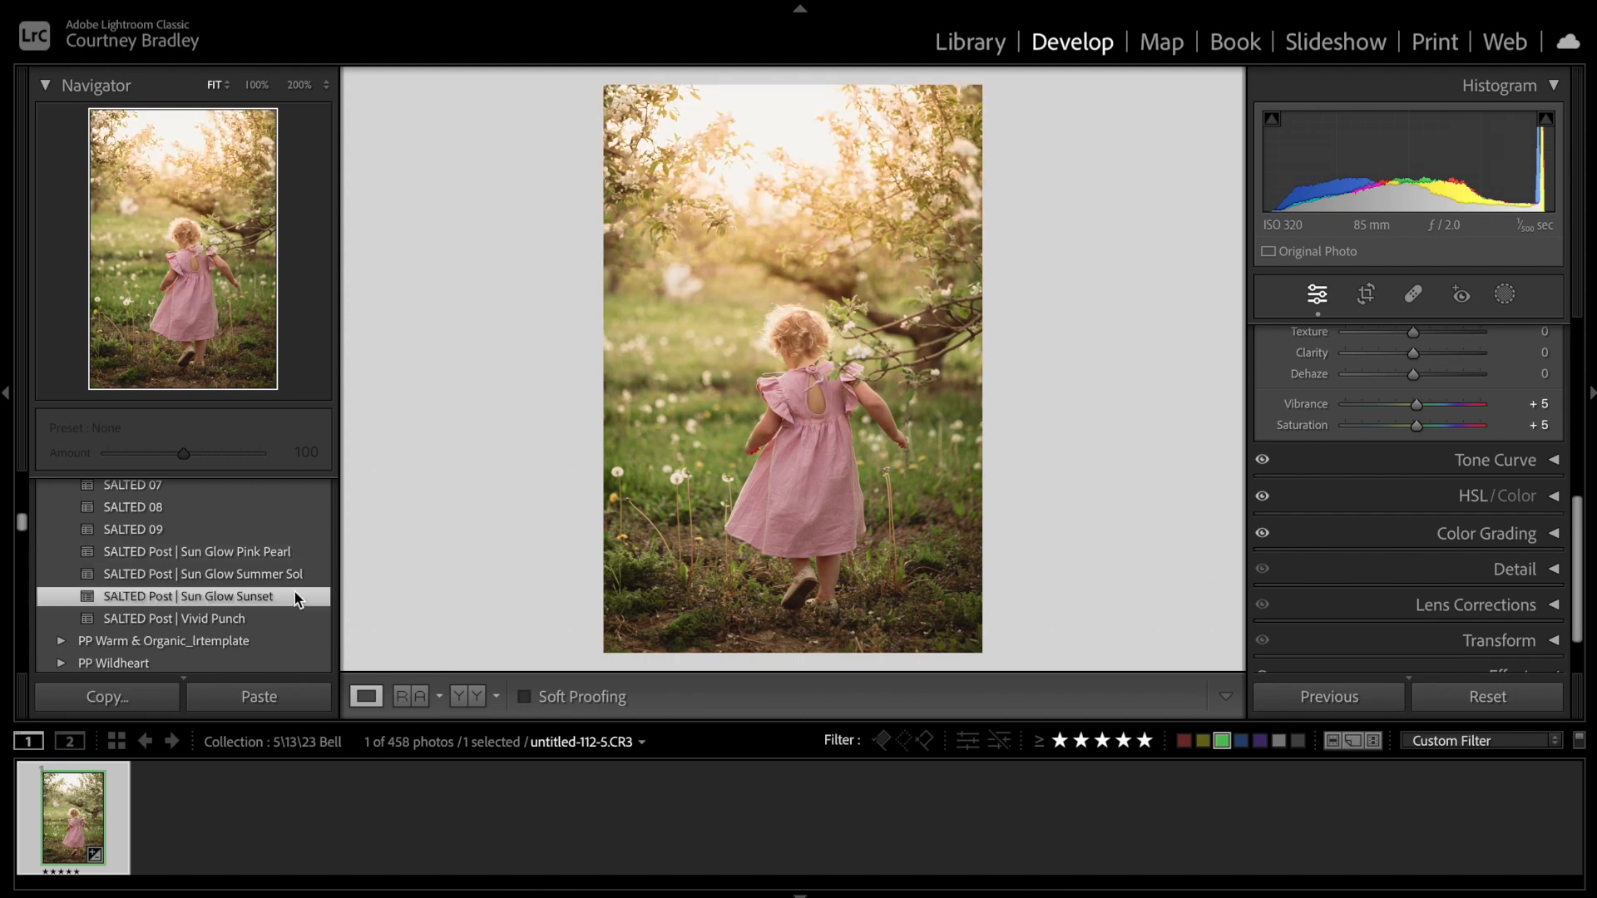
{"action": "left_click", "coordinate": [1505, 295]}
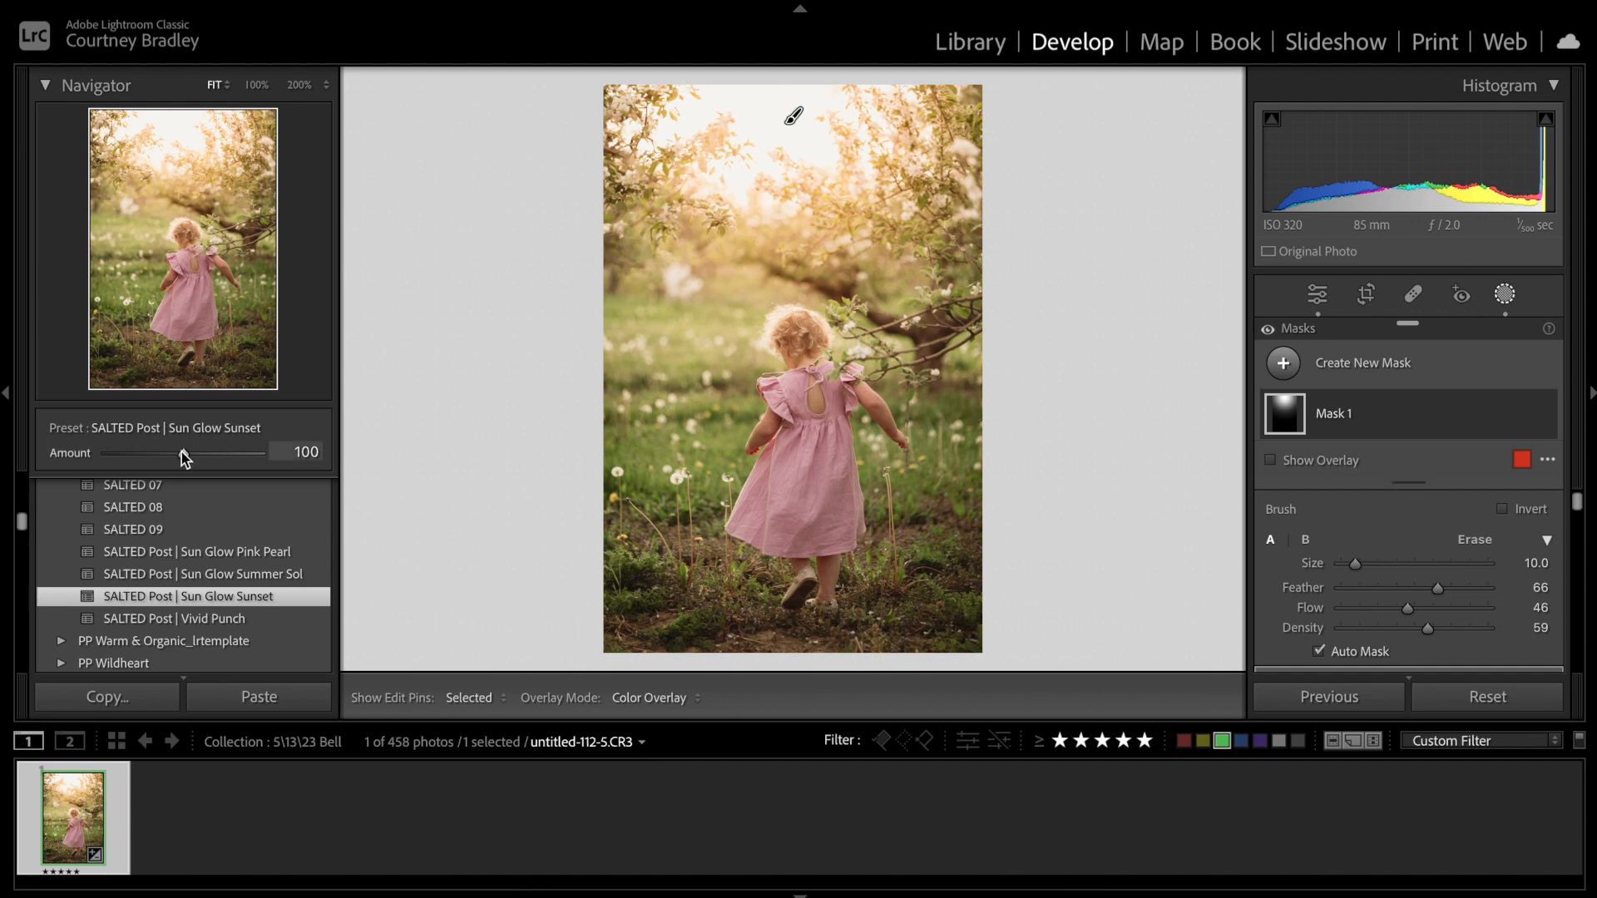
{"action": "left_click_drag", "start_coordinate": [168, 452], "coordinate": [169, 454]}
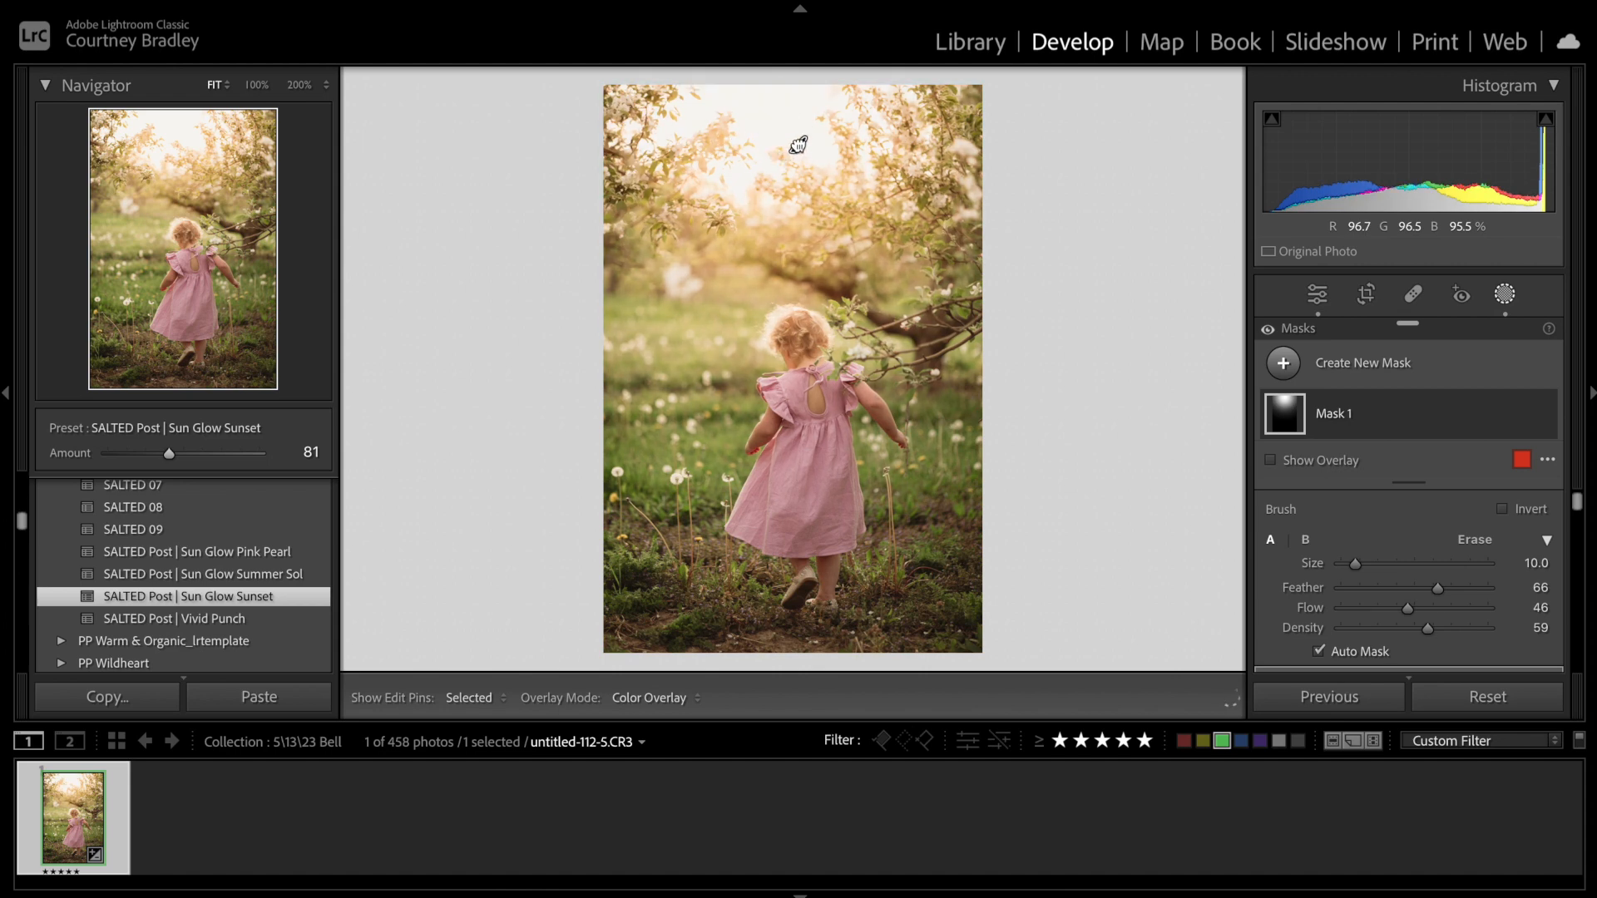
Compare the photo before and after, and with the sun glow mask hidden and shown.
{"action": "key", "text": "y"}
{"action": "key", "text": "y"}
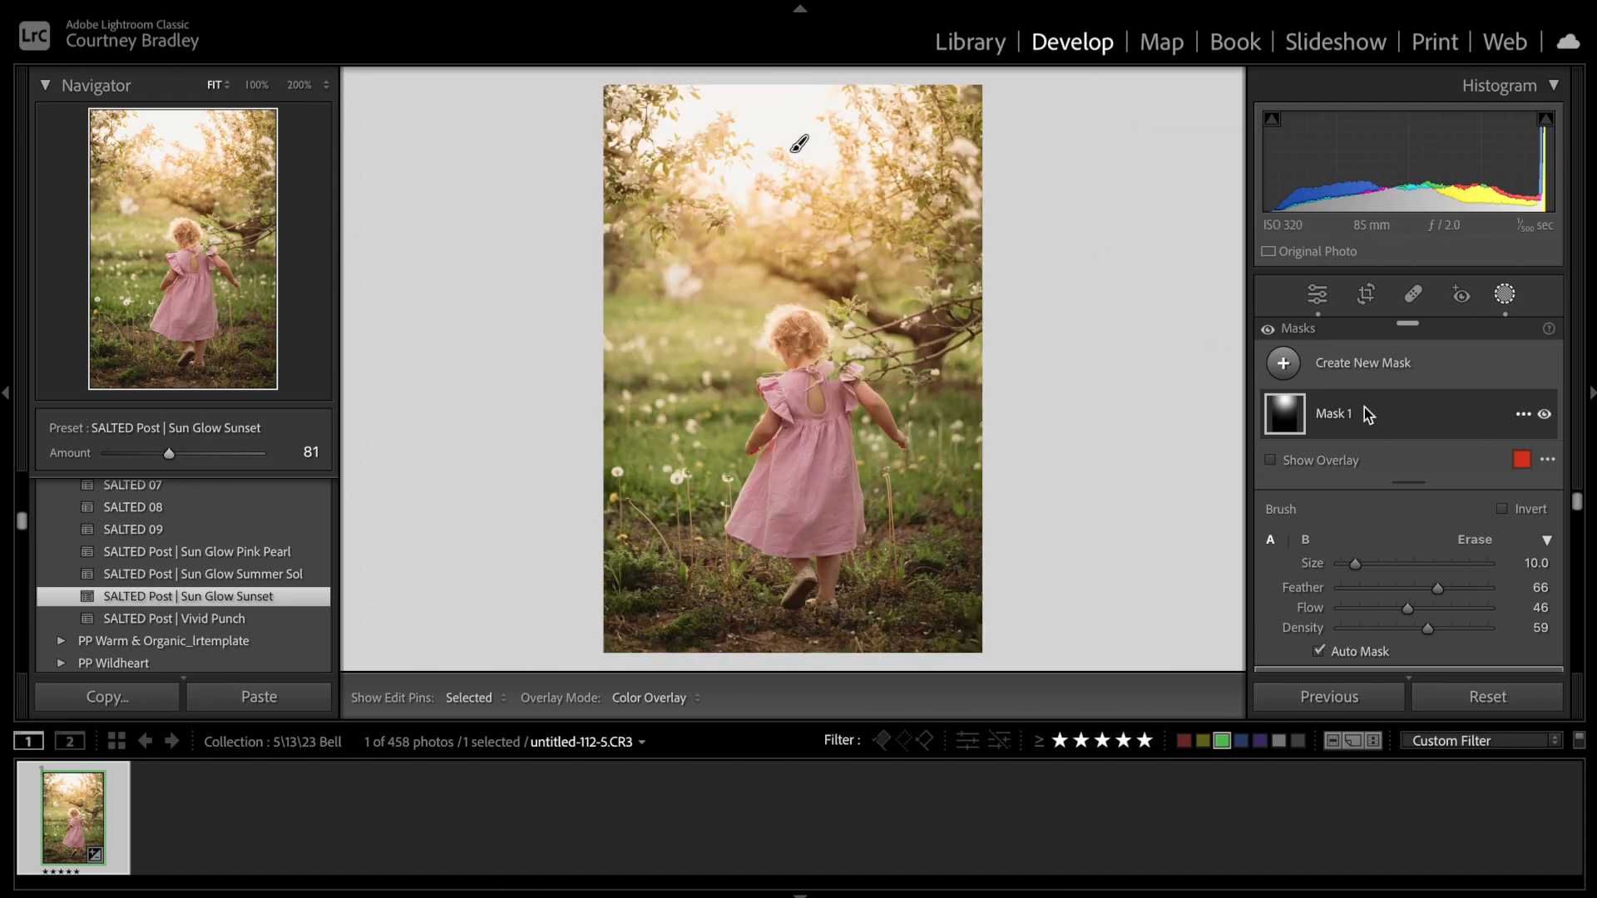
{"action": "left_click", "coordinate": [1546, 415]}
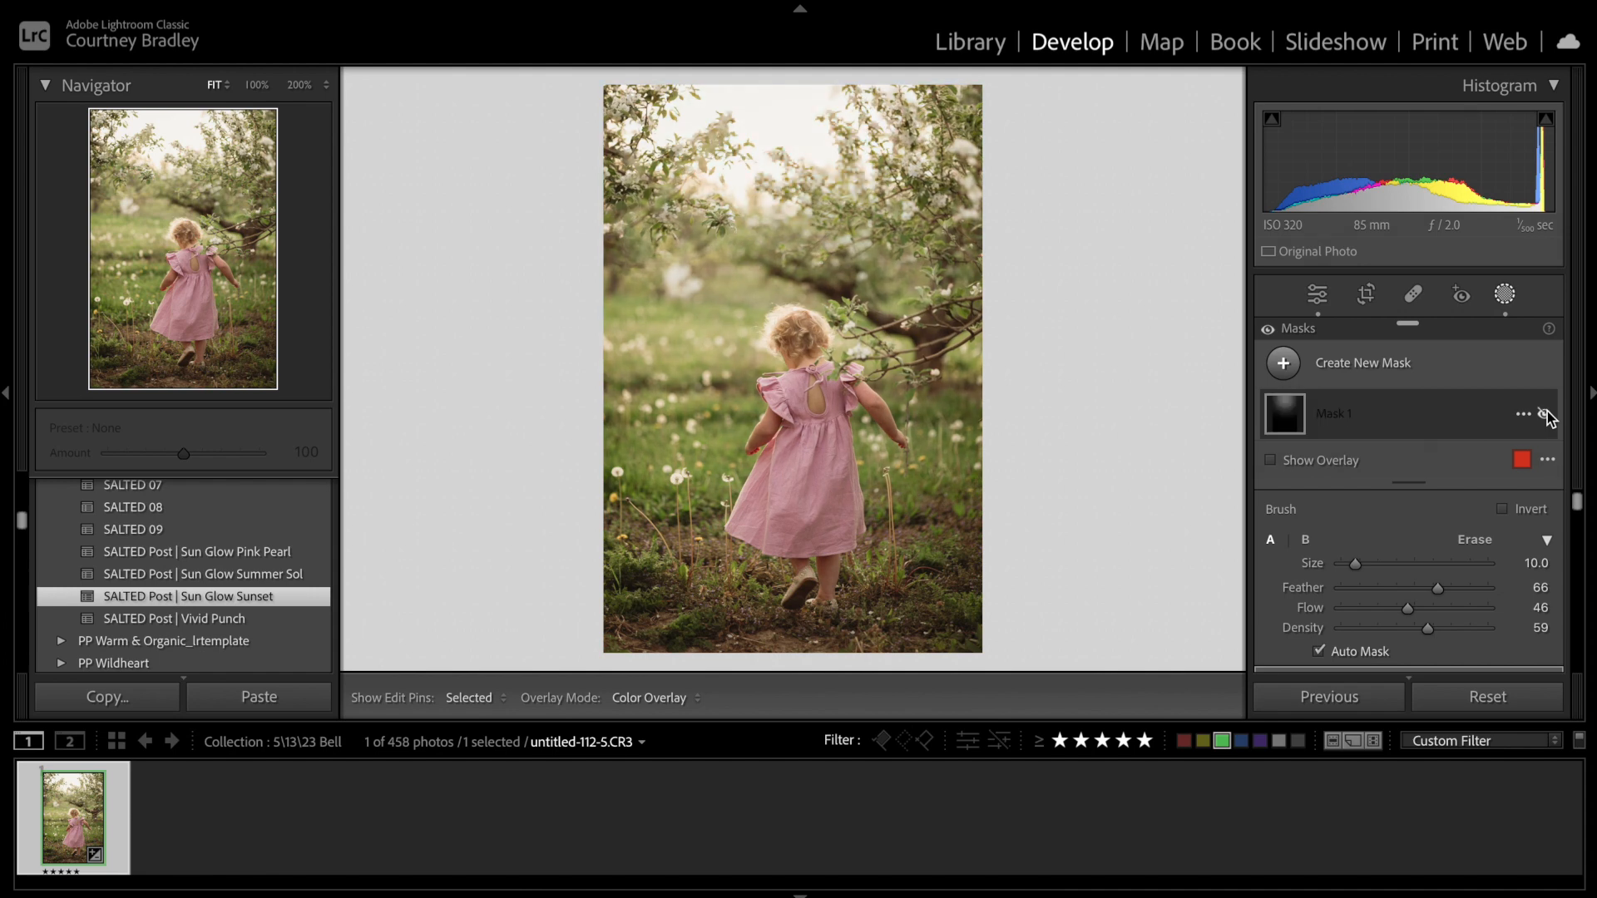
{"action": "left_click", "coordinate": [1545, 414]}
Subtract the girl from the sun glow mask by painting over her with a brush at Flow 39.
{"action": "left_click", "coordinate": [1523, 414]}
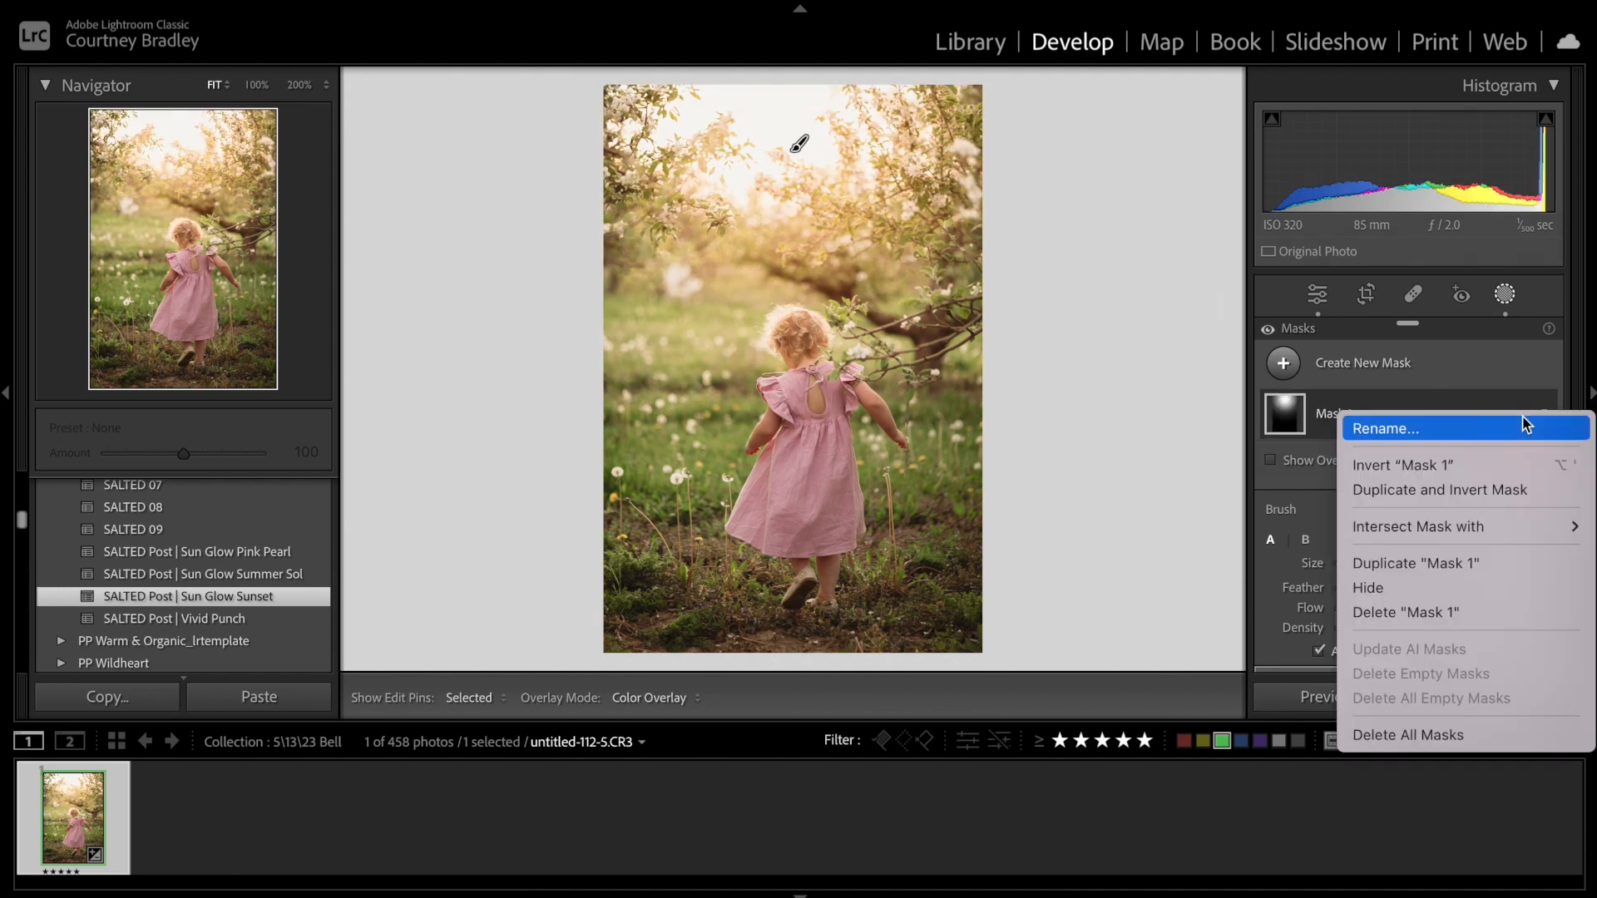
{"action": "left_click", "coordinate": [1521, 406]}
{"action": "left_click", "coordinate": [1485, 463]}
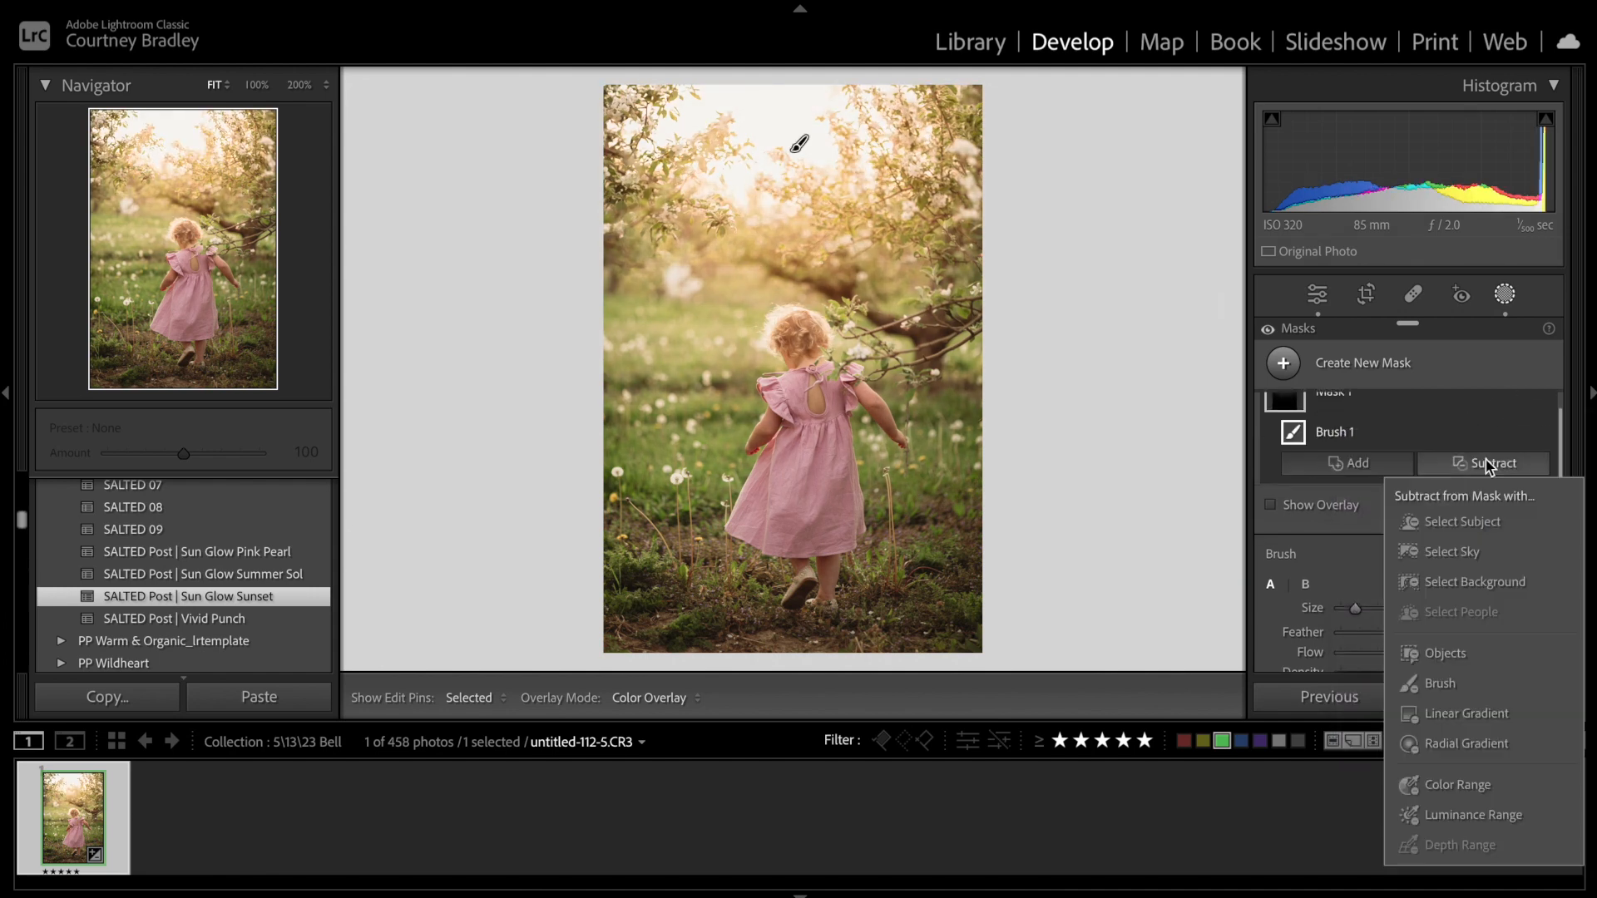
{"action": "left_click", "coordinate": [1460, 657]}
{"action": "left_click_drag", "start_coordinate": [1425, 653], "coordinate": [1397, 653]}
{"action": "key", "text": "h"}
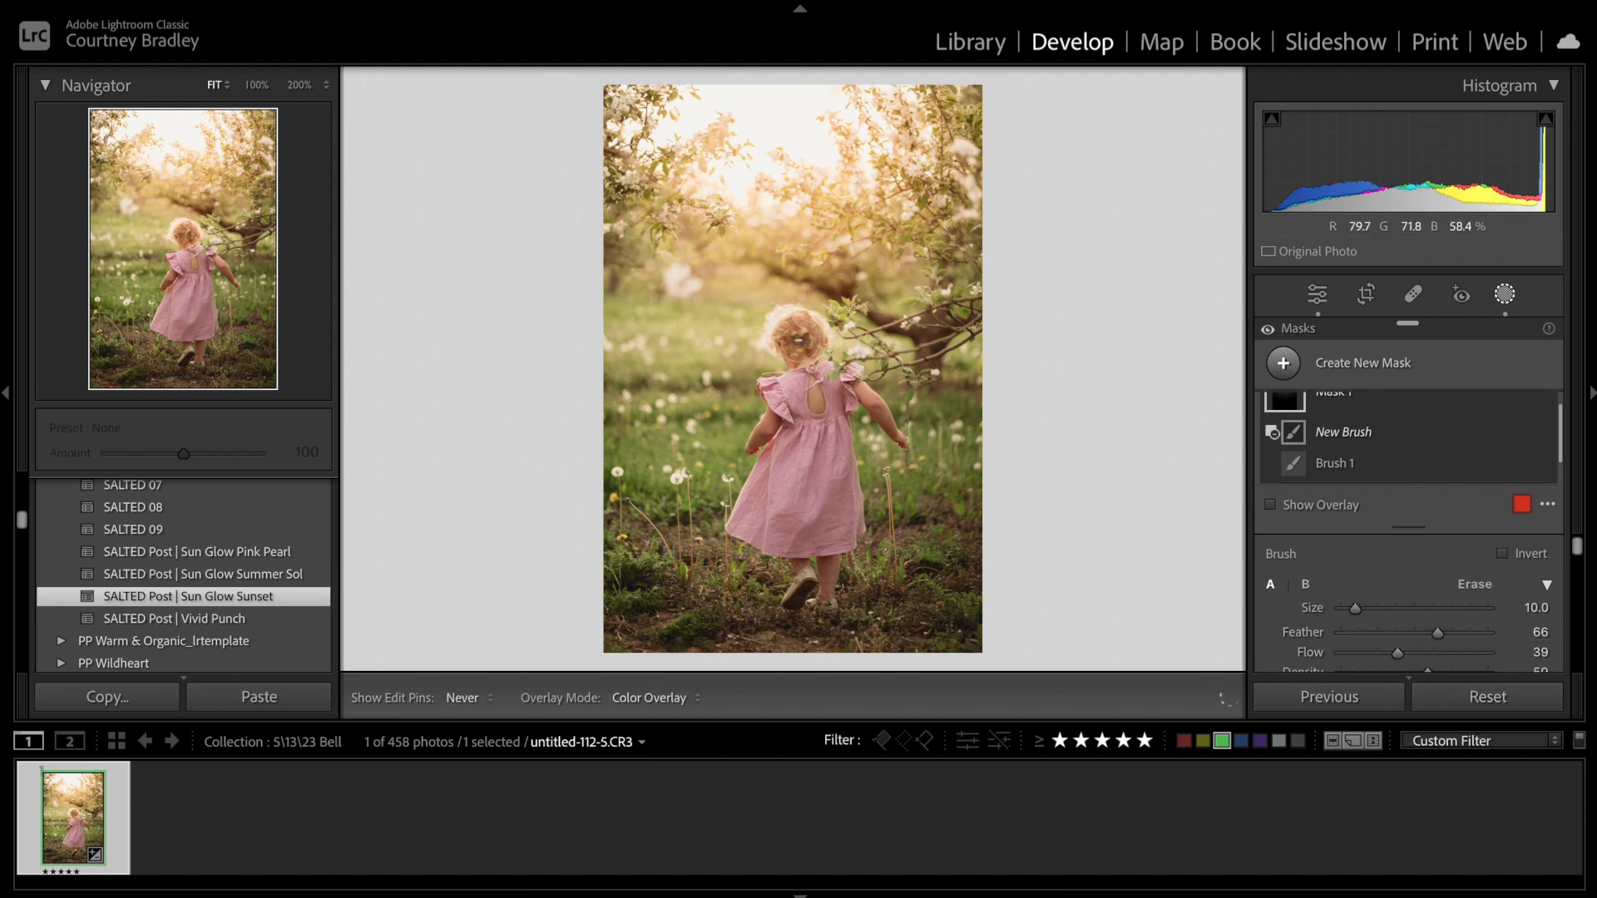
{"action": "left_click_drag", "start_coordinate": [831, 470], "coordinate": [870, 485]}
{"action": "key", "text": "y"}
{"action": "key", "text": "y"}
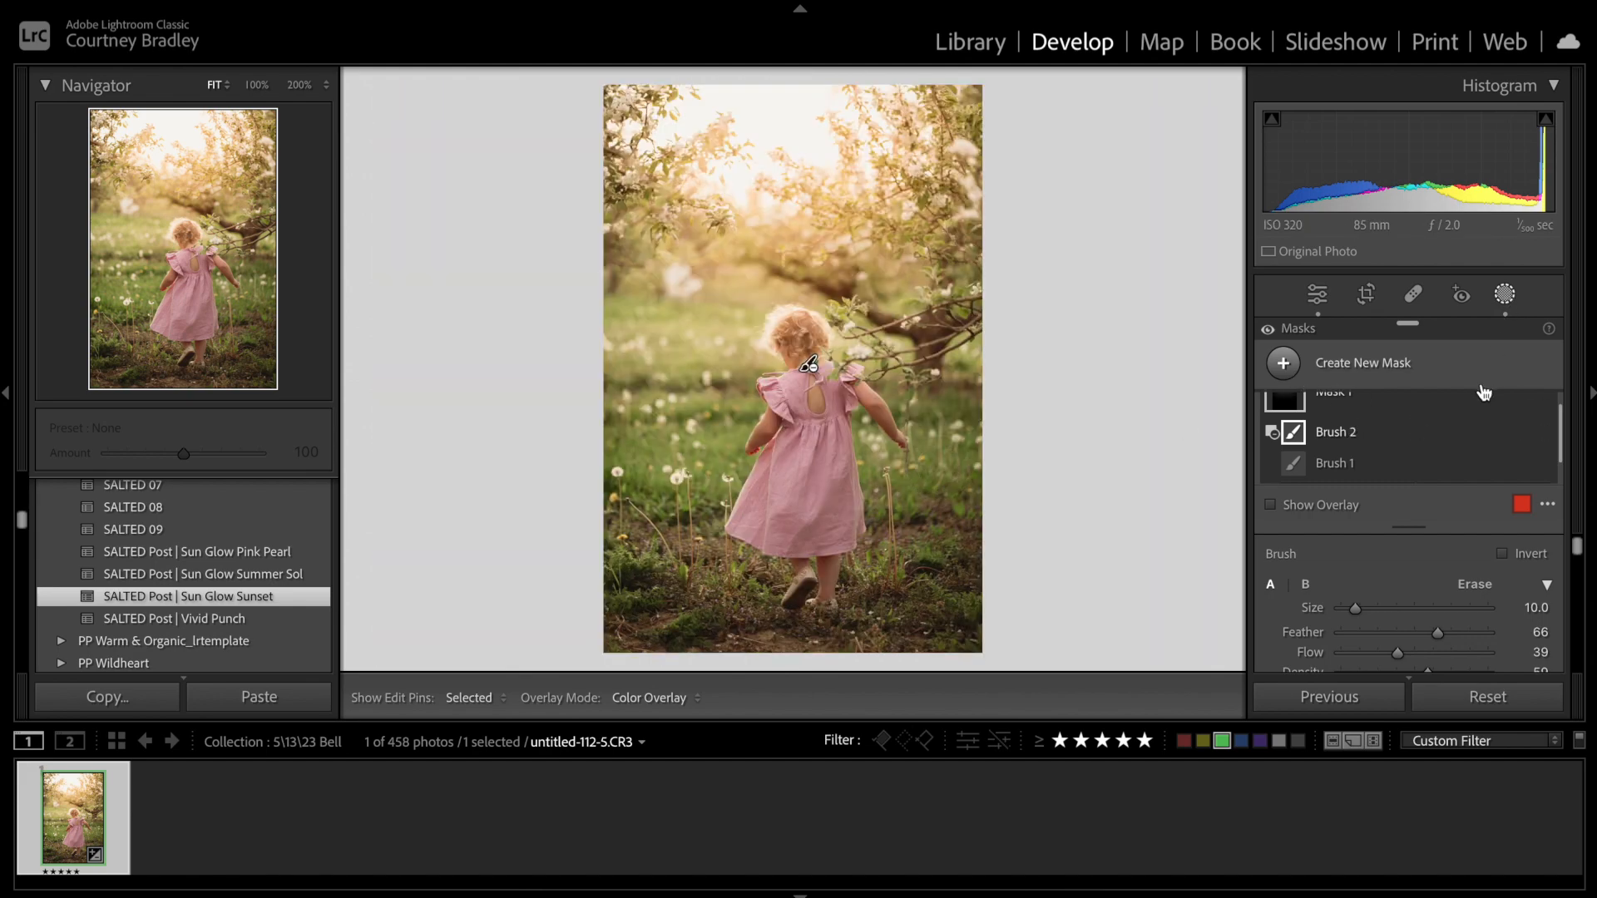
Create a radial gradient mask as a wide ellipse on the ground around the girl's feet.
{"action": "left_click", "coordinate": [1284, 363]}
{"action": "left_click", "coordinate": [1339, 601]}
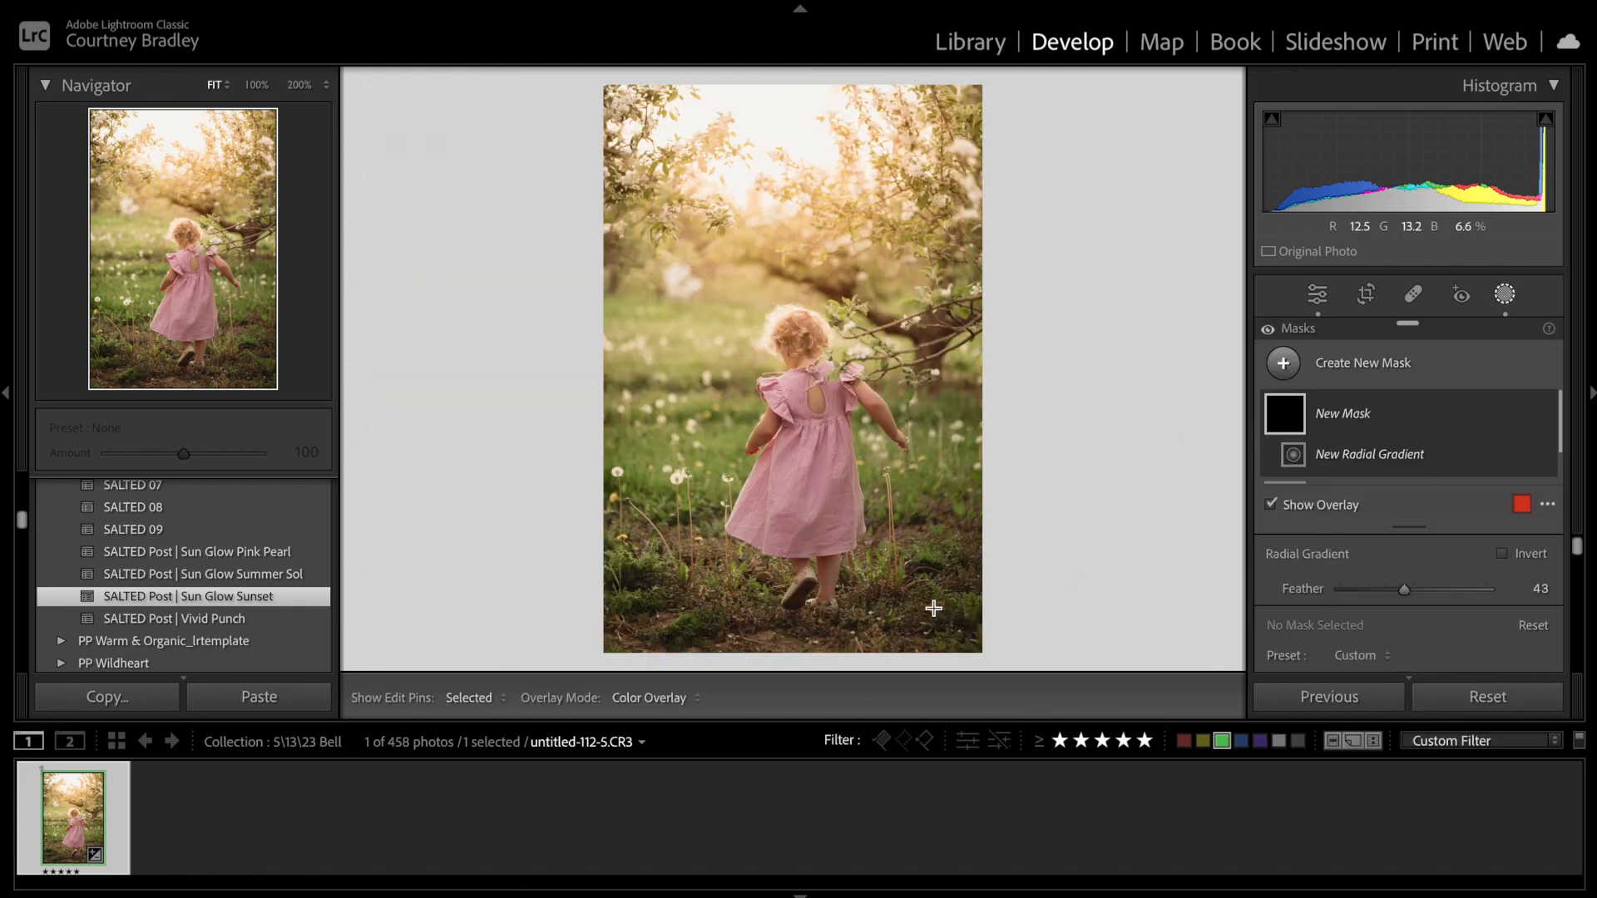
{"action": "left_click_drag", "start_coordinate": [790, 593], "coordinate": [938, 659]}
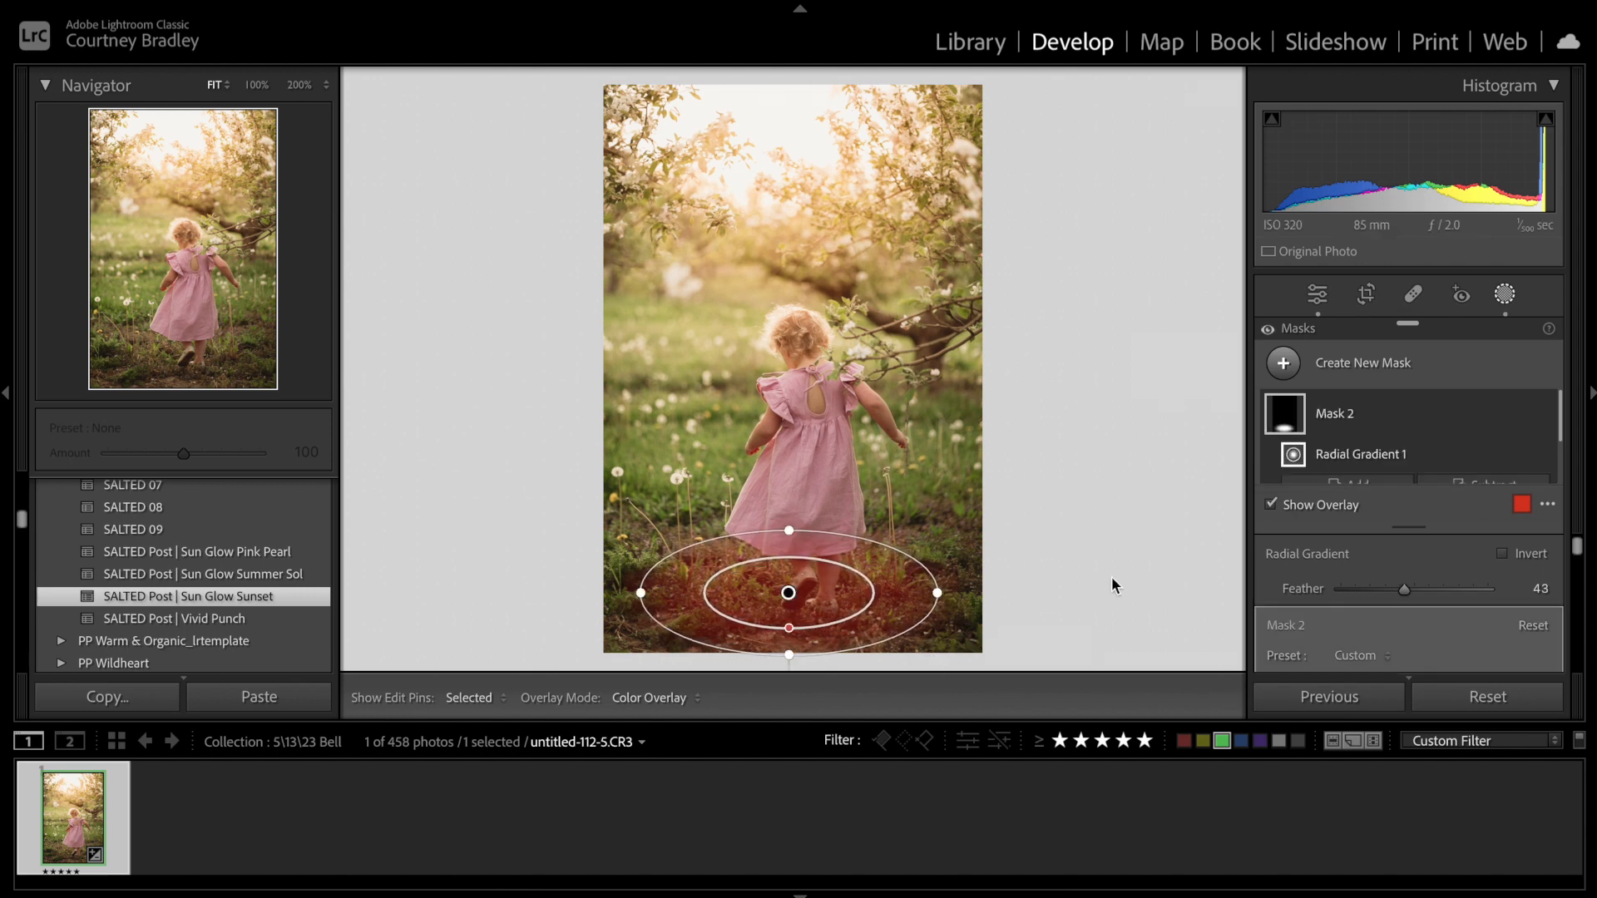
Brighten the radial mask with Exposure about 0.31 and warm it with Temp 10, checking the color effect off and on.
{"action": "scroll", "coordinate": [1440, 574], "scroll_direction": "down", "scroll_amount": 4}
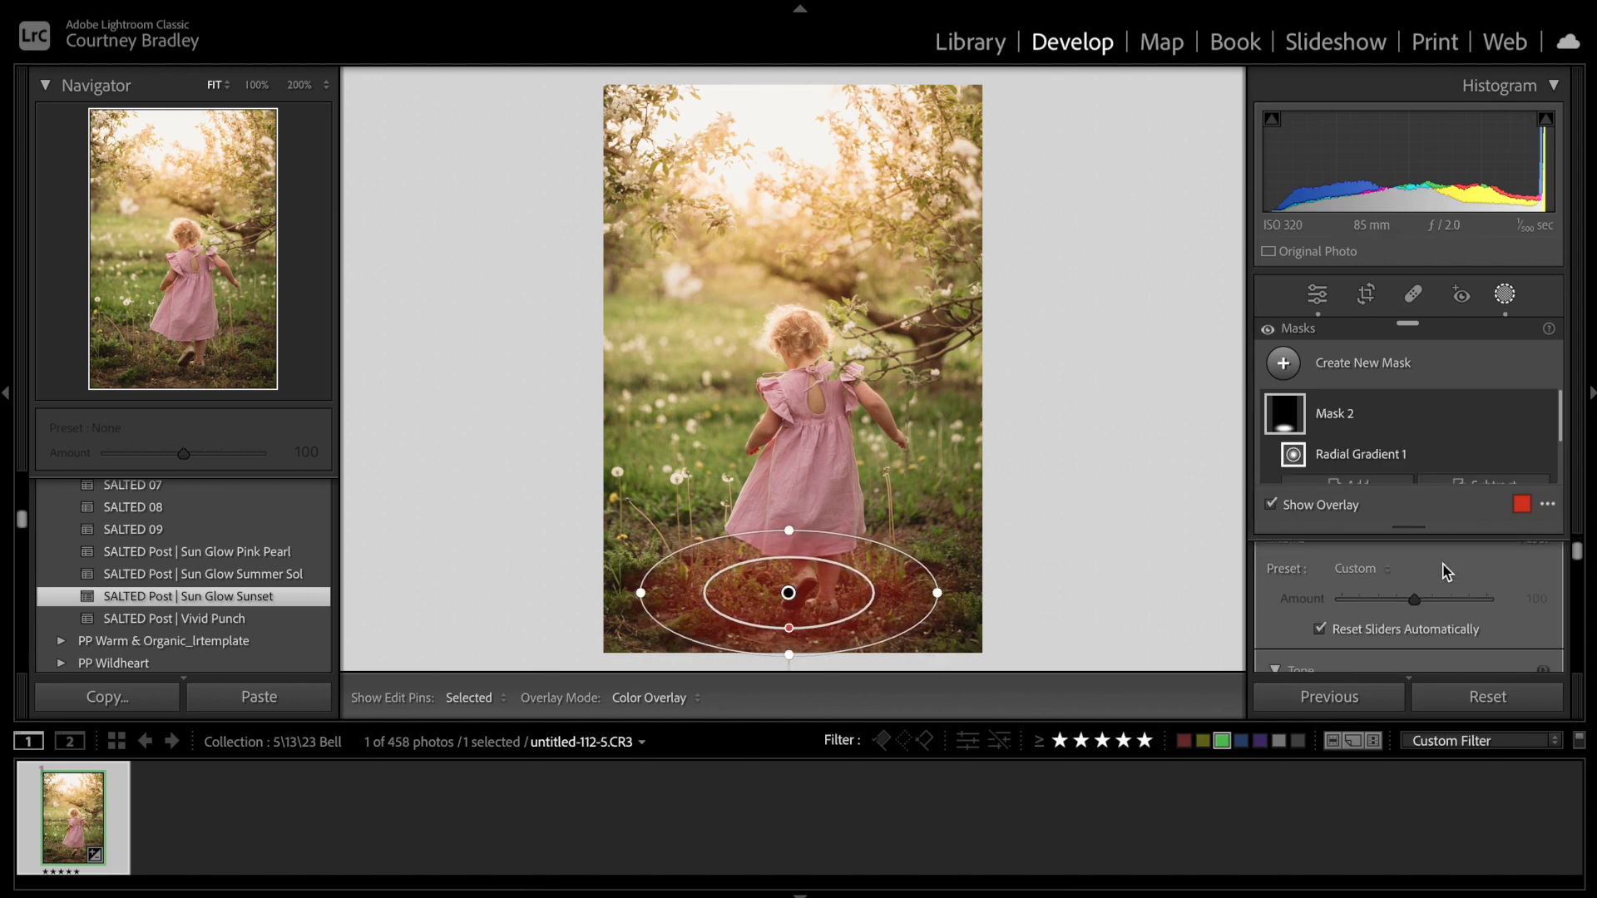
{"action": "key", "text": "o"}
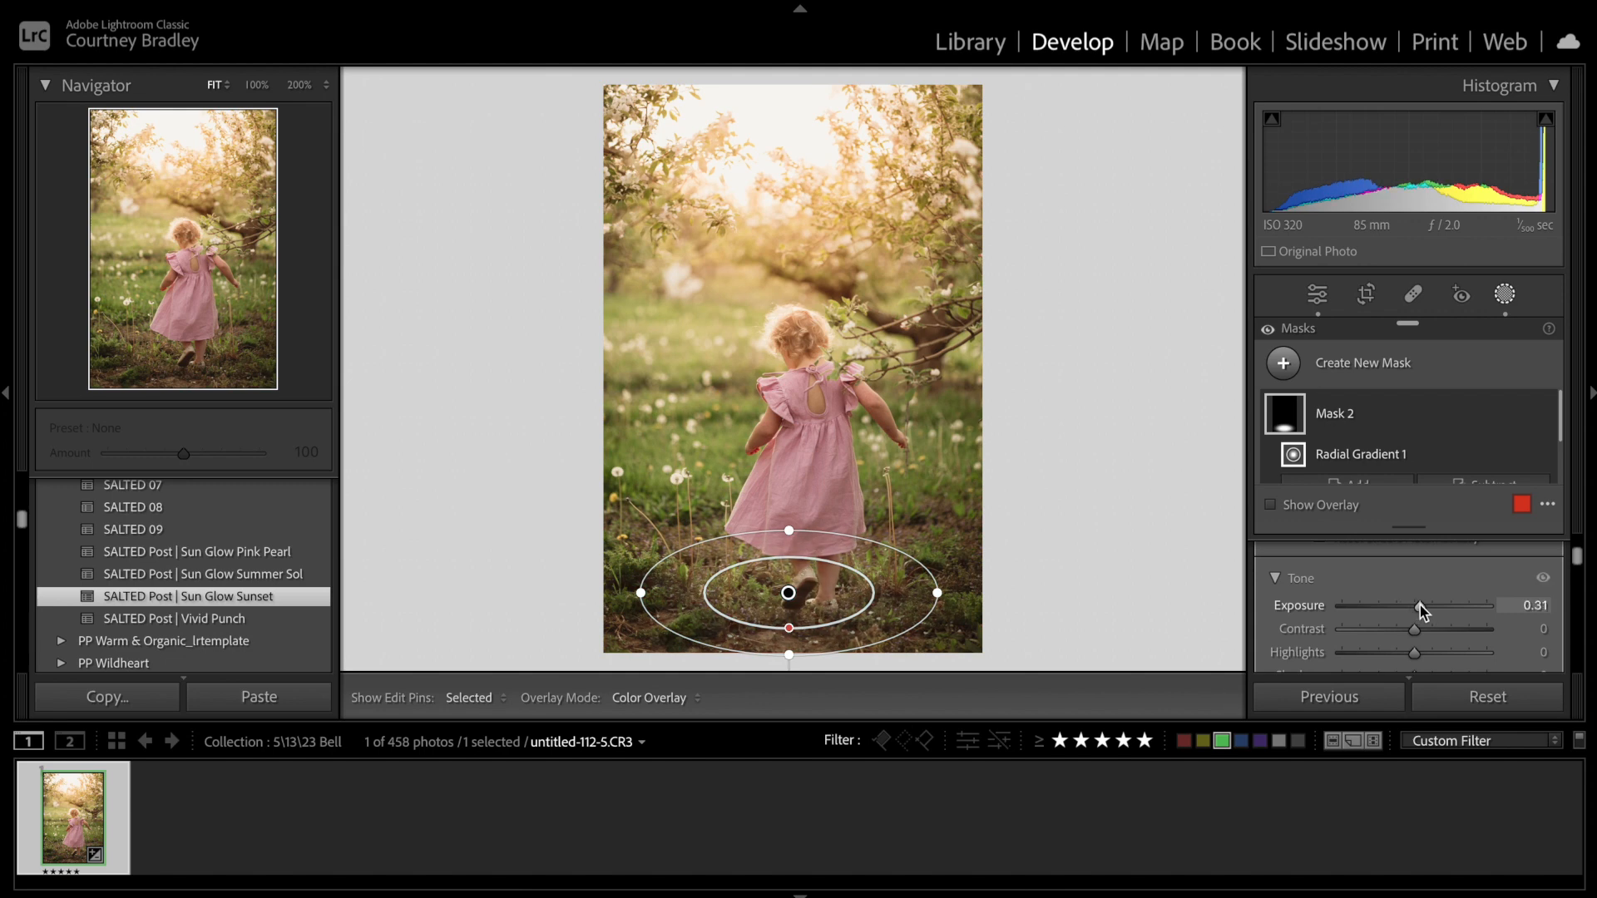
{"action": "scroll", "coordinate": [1421, 605], "scroll_direction": "down", "scroll_amount": 3}
{"action": "mouse_move", "coordinate": [1421, 605]}
{"action": "left_mouse_down"}
{"action": "mouse_move", "coordinate": [1454, 609]}
{"action": "mouse_move", "coordinate": [1423, 604]}
{"action": "left_mouse_up"}
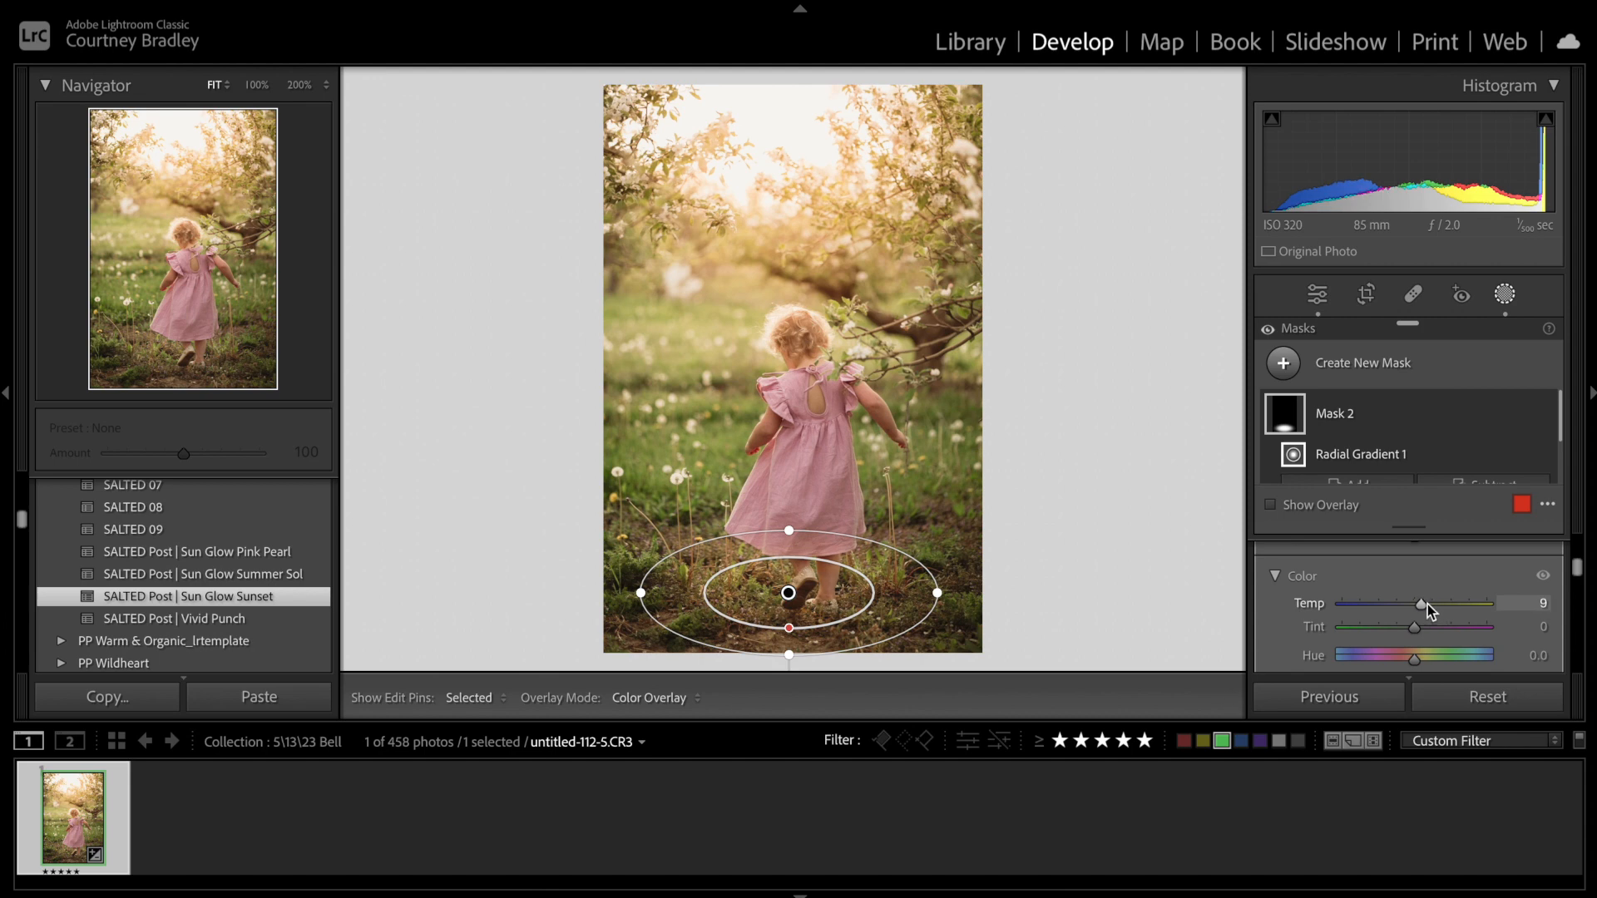
{"action": "left_click", "coordinate": [1545, 578]}
{"action": "left_click", "coordinate": [1545, 577]}
{"action": "left_click", "coordinate": [1545, 578]}
{"action": "left_click", "coordinate": [1545, 577]}
Raise the radial mask's Highlights to about 17 and widen its ellipse, finishing the mask editing.
{"action": "scroll", "coordinate": [1425, 601], "scroll_direction": "up", "scroll_amount": 2}
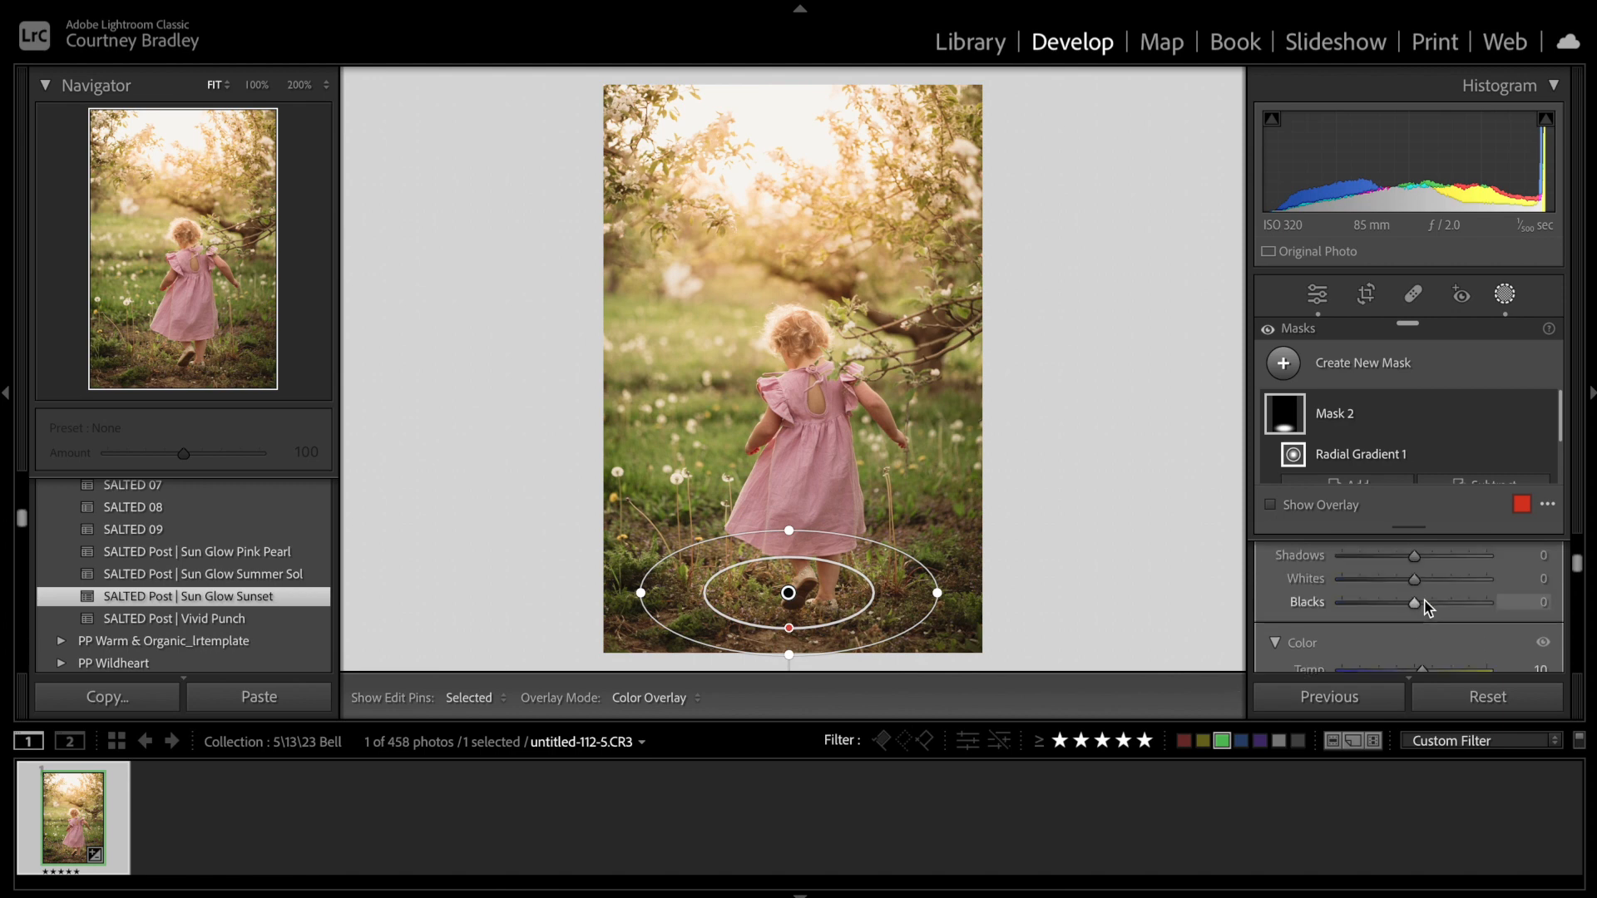
{"action": "left_click_drag", "start_coordinate": [1414, 554], "coordinate": [1431, 555]}
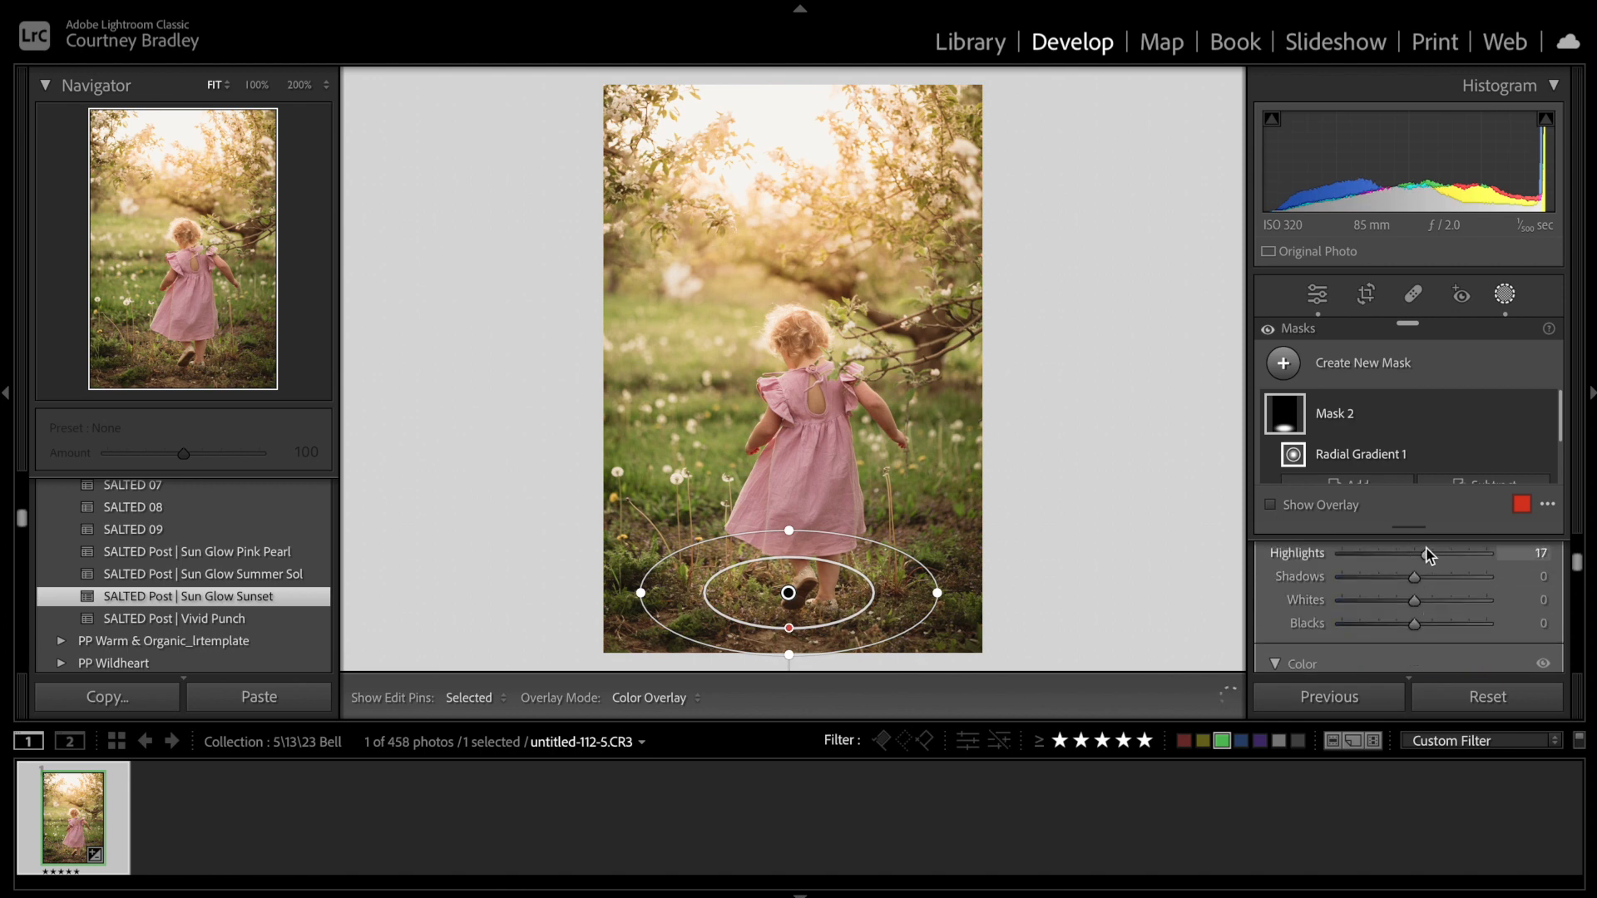
{"action": "scroll", "coordinate": [1385, 588], "scroll_direction": "up", "scroll_amount": 3}
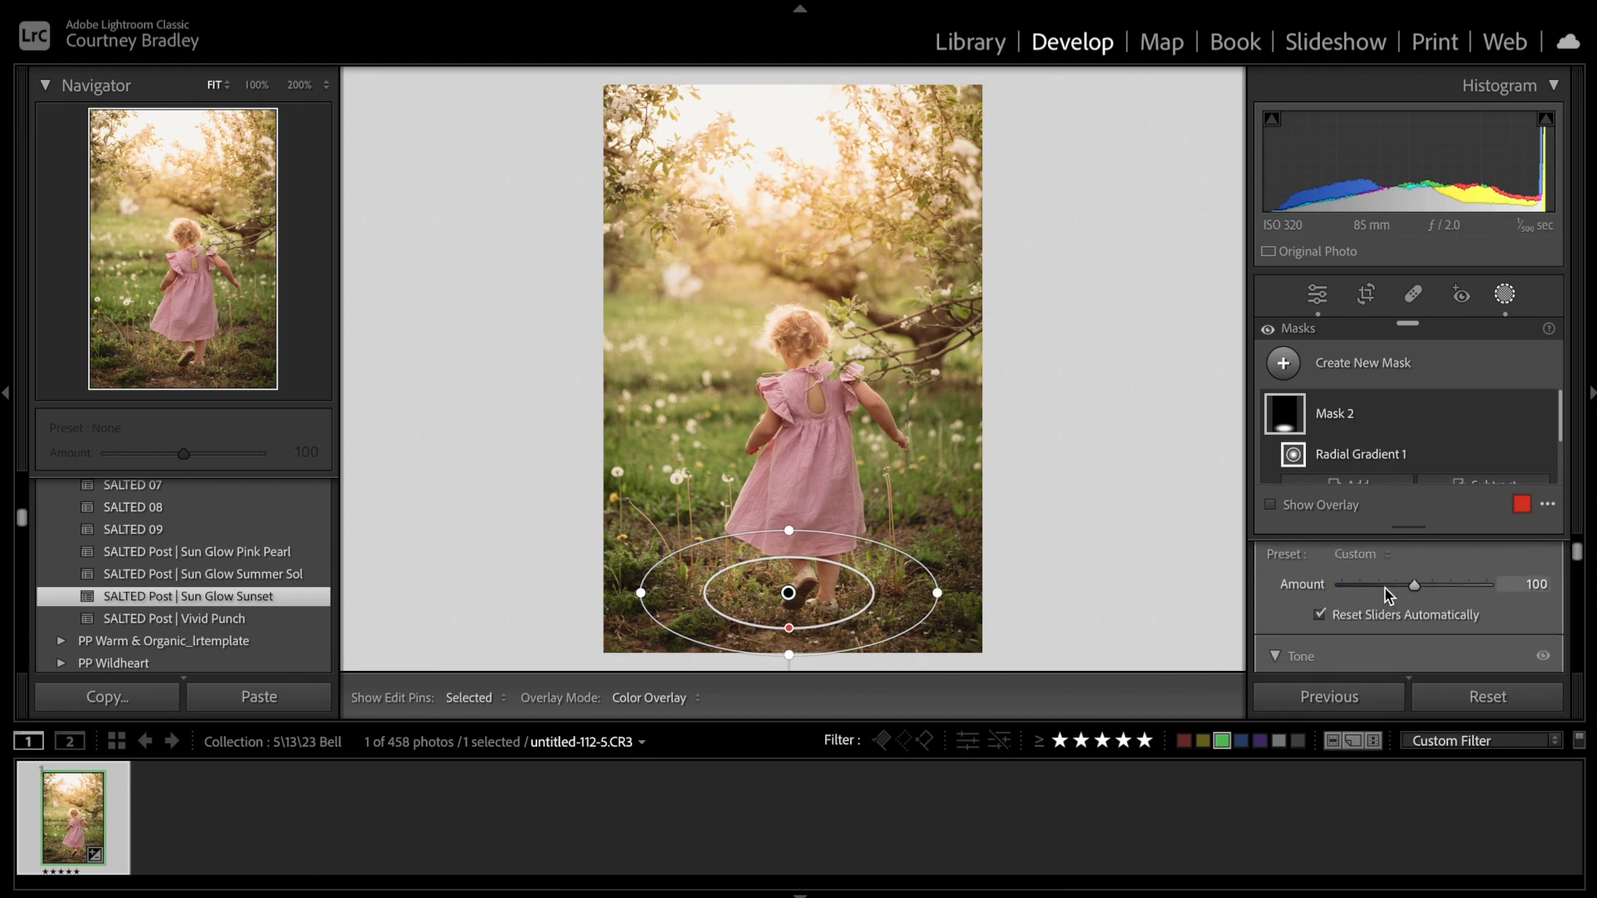
{"action": "left_click_drag", "start_coordinate": [1406, 591], "coordinate": [1402, 587]}
{"action": "left_click_drag", "start_coordinate": [938, 592], "coordinate": [970, 592]}
{"action": "left_click", "coordinate": [1507, 297]}
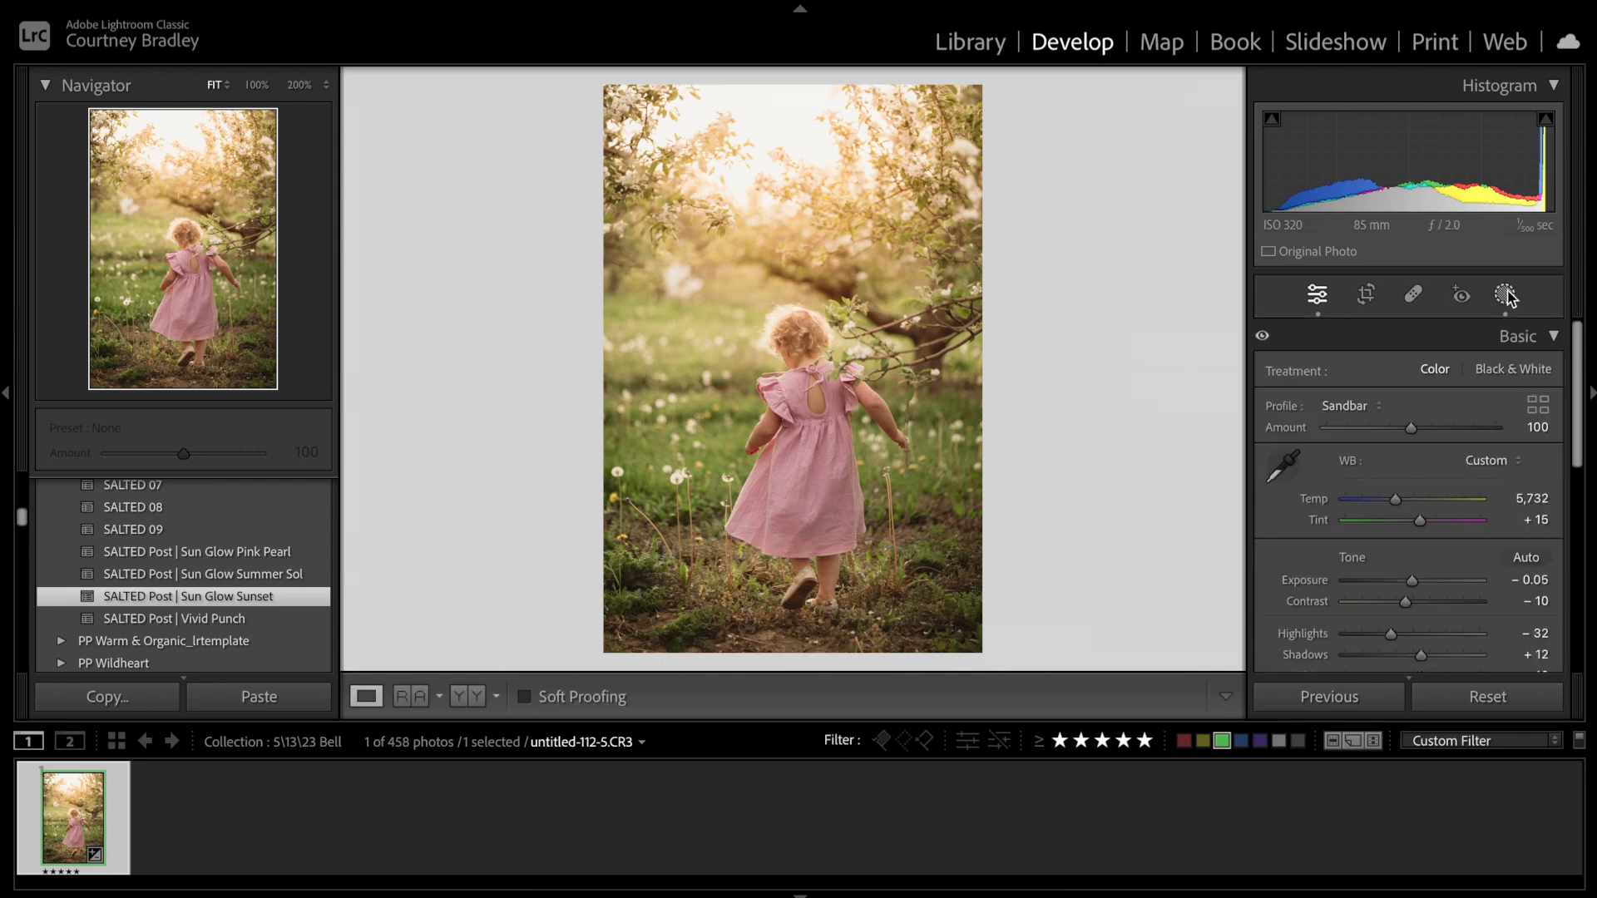
Warm the photo's overall white balance slightly and compare the edit side by side with the original.
{"action": "key", "text": "y"}
{"action": "key", "text": "y"}
{"action": "left_click_drag", "start_coordinate": [1404, 503], "coordinate": [1404, 504]}
{"action": "key", "text": "y"}
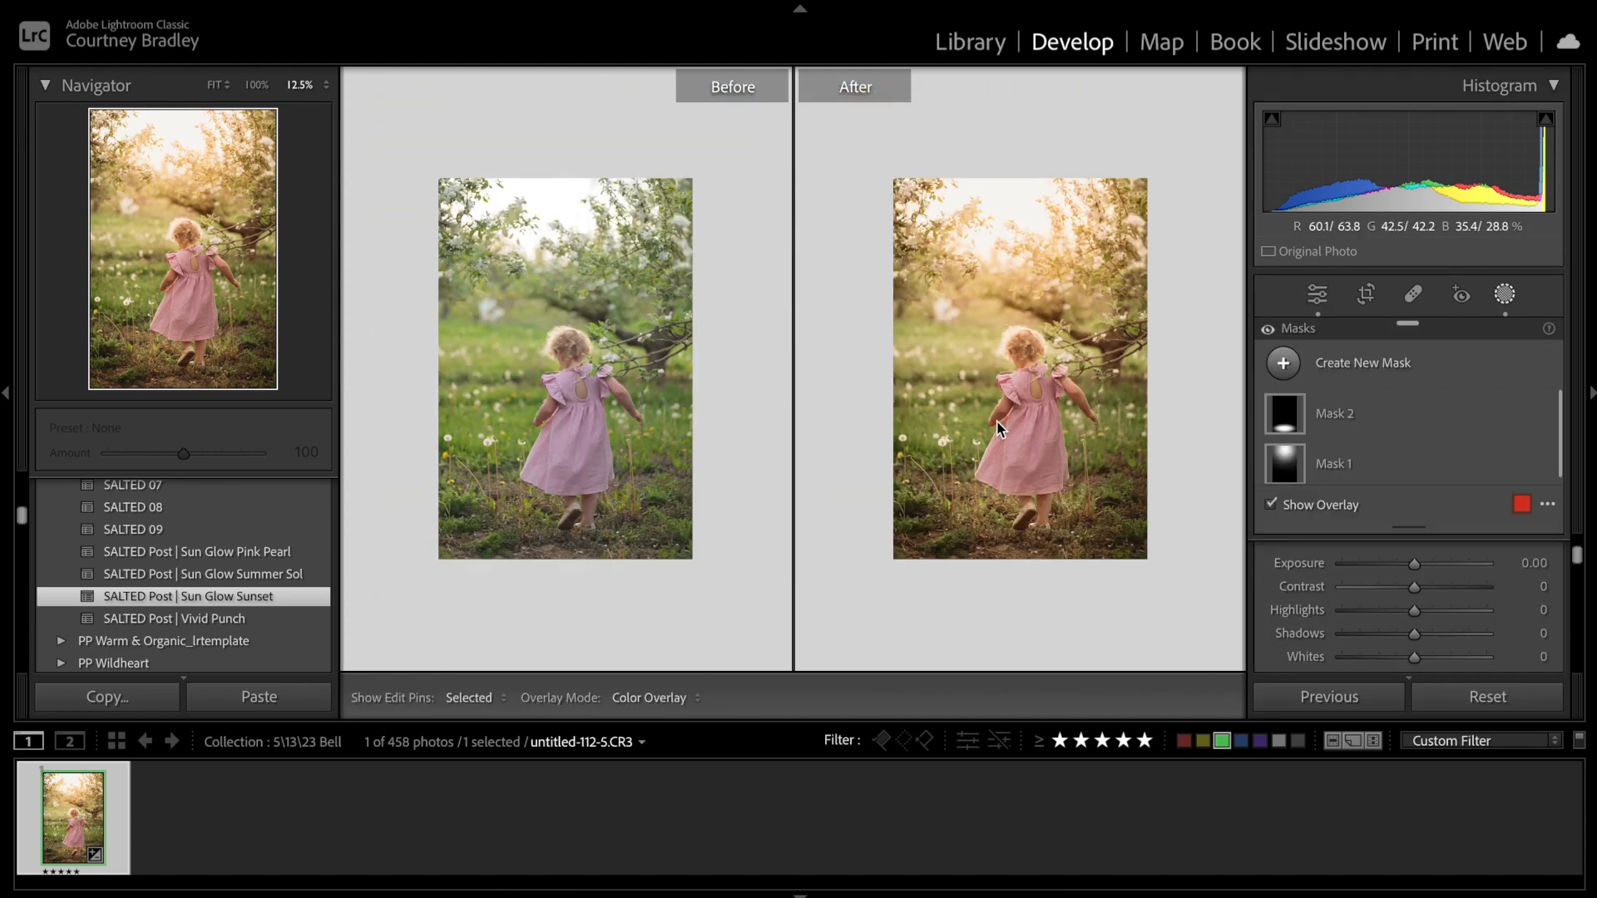
{"action": "key", "text": "y"}
Set Mask 1's Exposure to 0.80 and raise its overall Amount to 92, checking the whole photo.
{"action": "left_click", "coordinate": [1285, 462]}
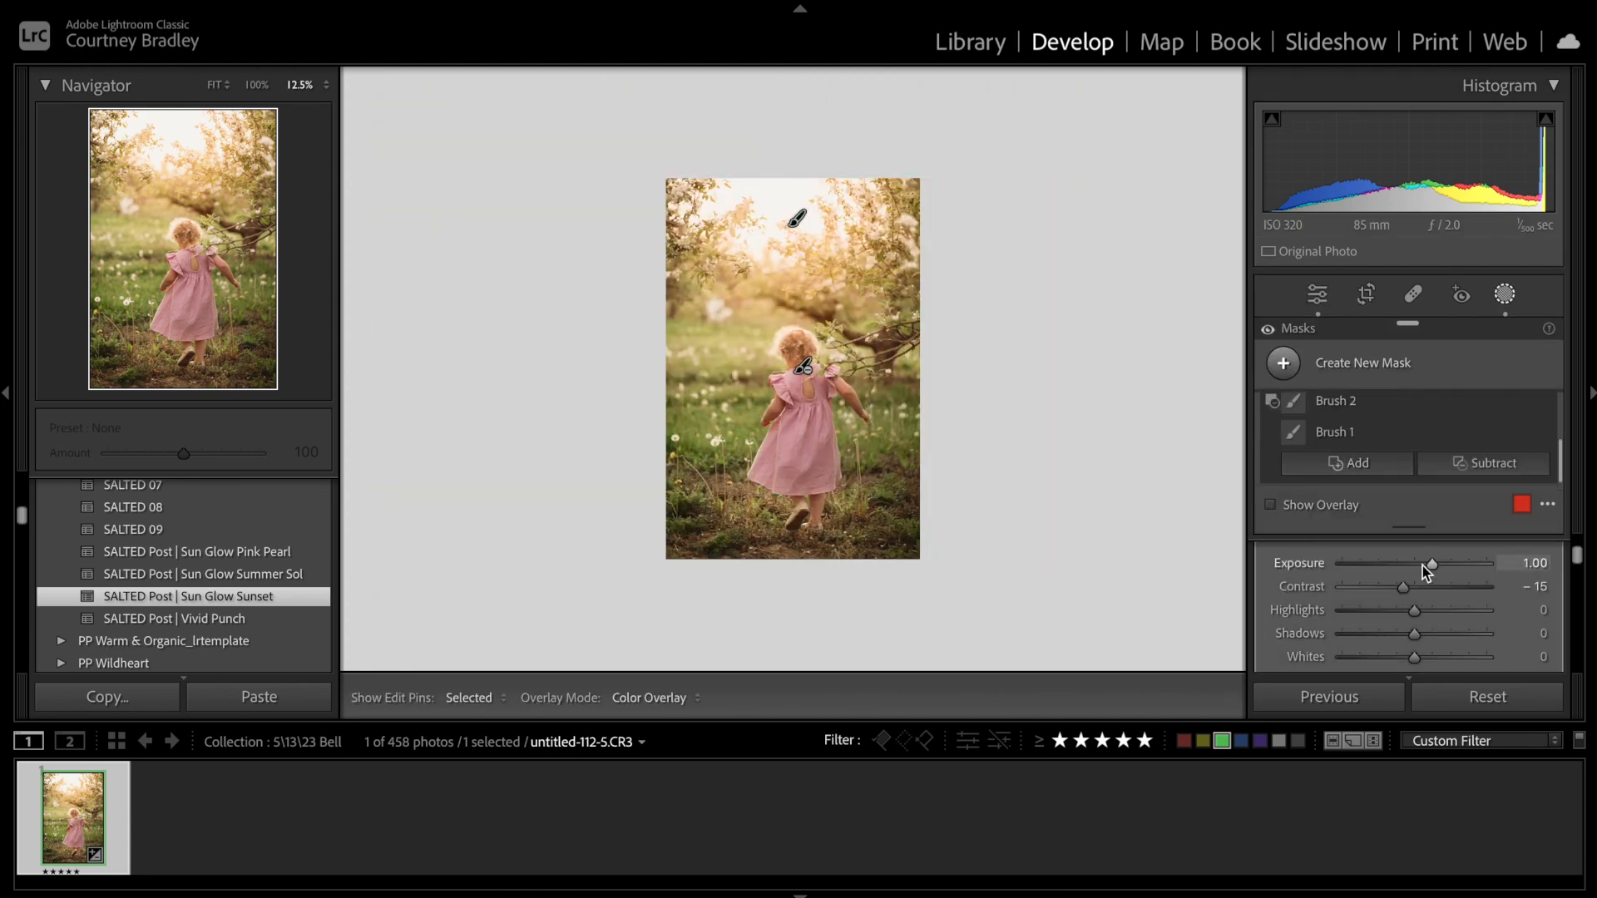
{"action": "left_click_drag", "start_coordinate": [1431, 567], "coordinate": [1429, 567]}
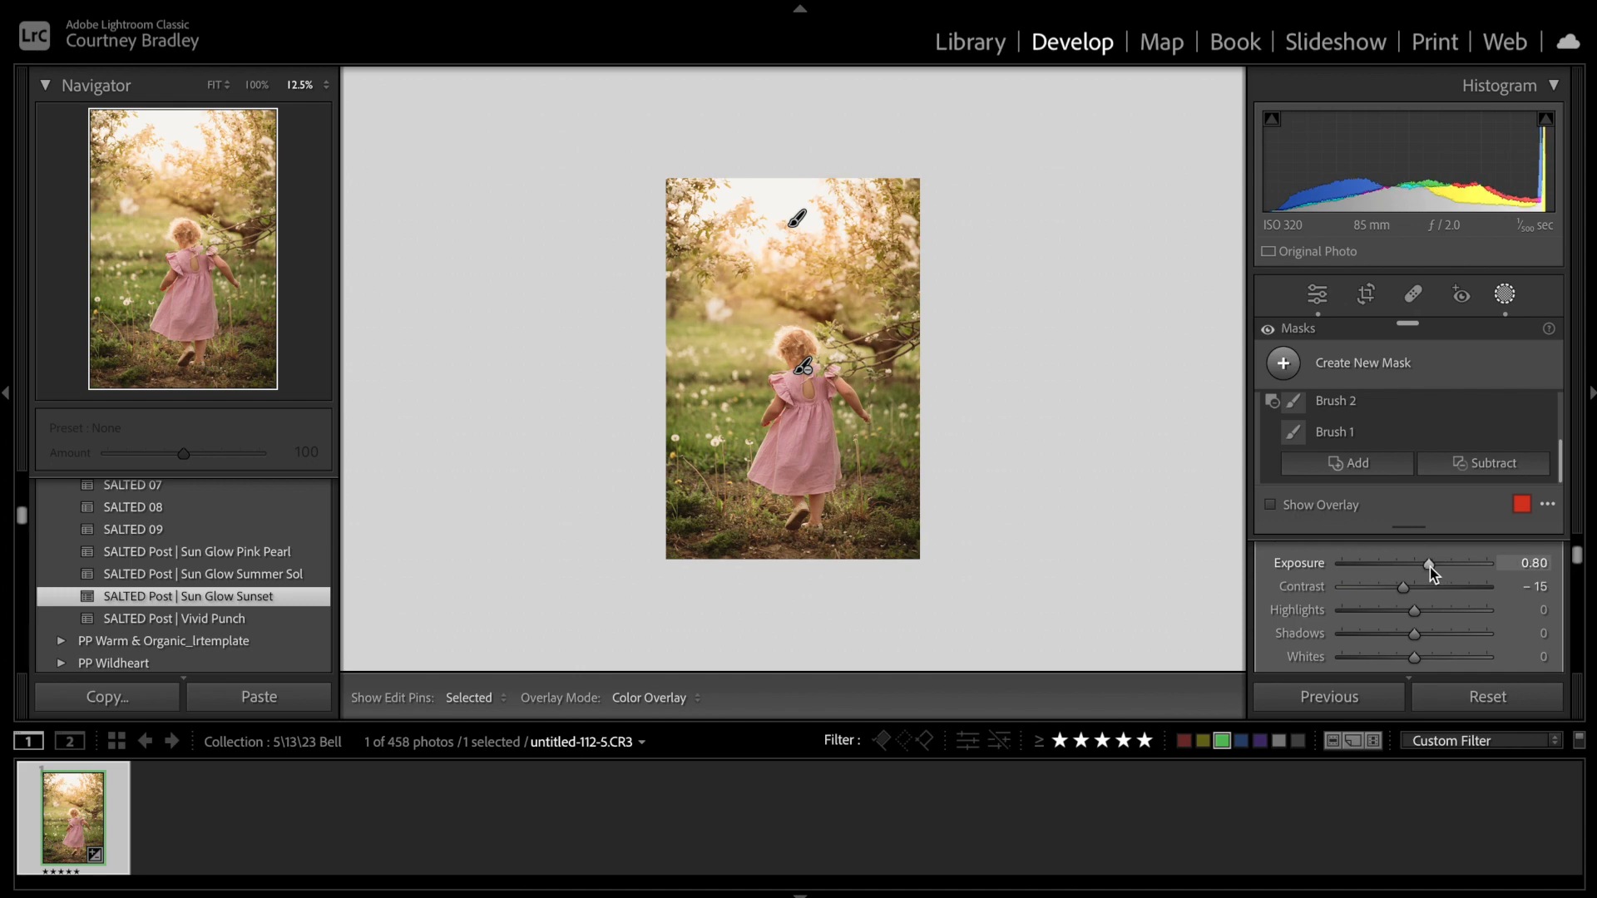
{"action": "scroll", "coordinate": [1430, 566], "scroll_direction": "up", "scroll_amount": 2}
{"action": "scroll", "coordinate": [1430, 567], "scroll_direction": "up", "scroll_amount": 2}
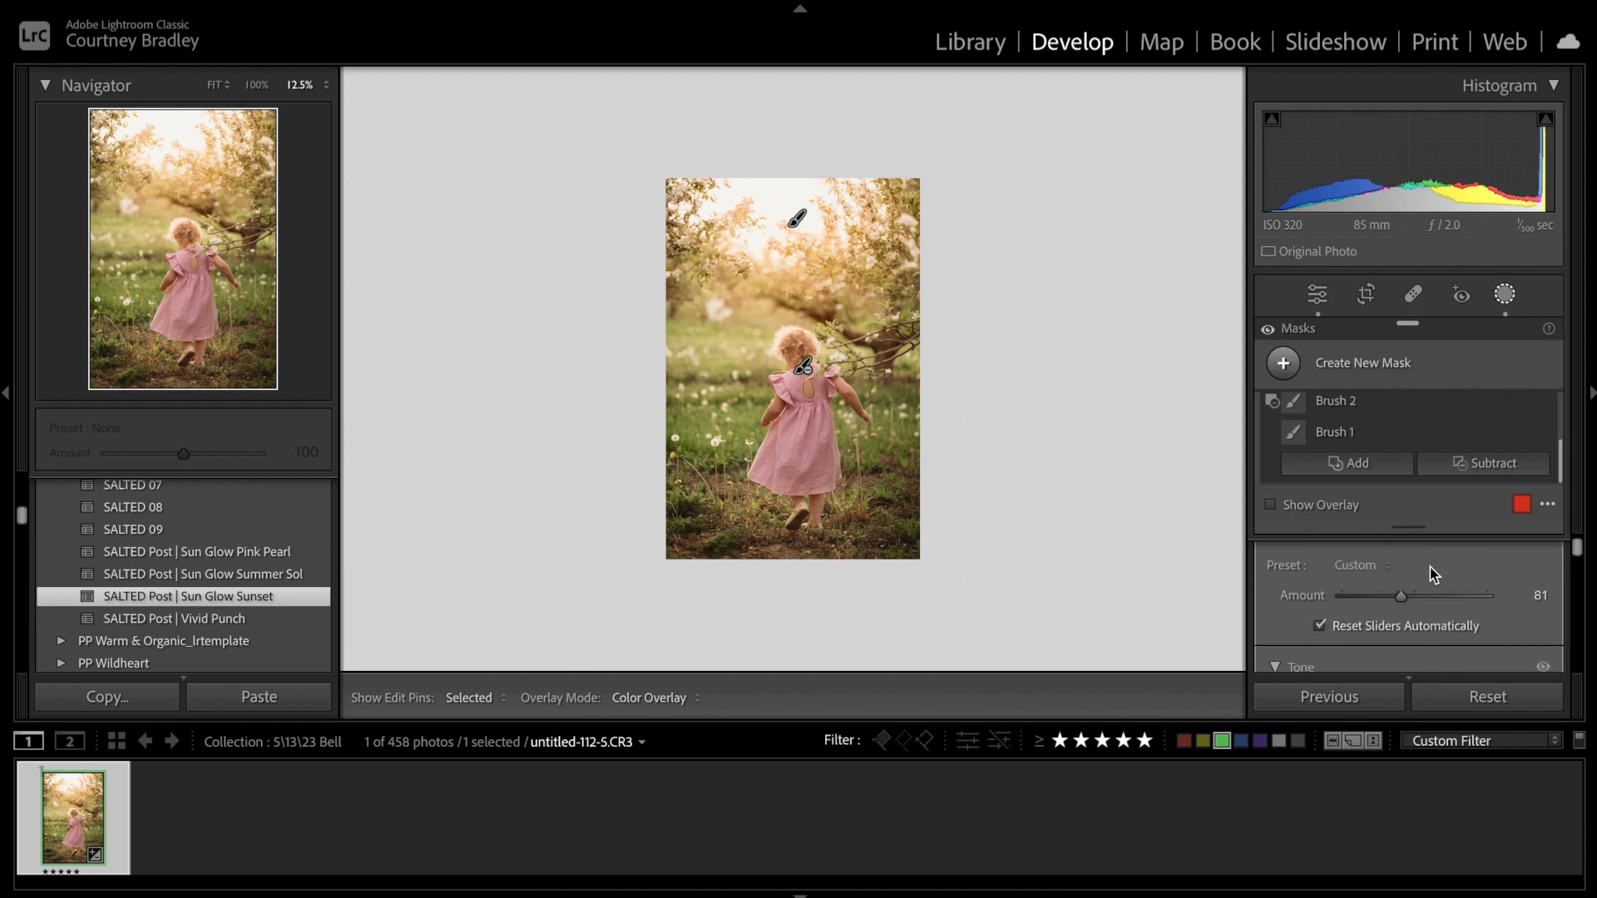
{"action": "mouse_move", "coordinate": [1401, 596]}
{"action": "left_mouse_down"}
{"action": "mouse_move", "coordinate": [1377, 597]}
{"action": "mouse_move", "coordinate": [1434, 596]}
{"action": "mouse_move", "coordinate": [1410, 601]}
{"action": "left_mouse_up"}
{"action": "key", "text": "ctrl+minus"}
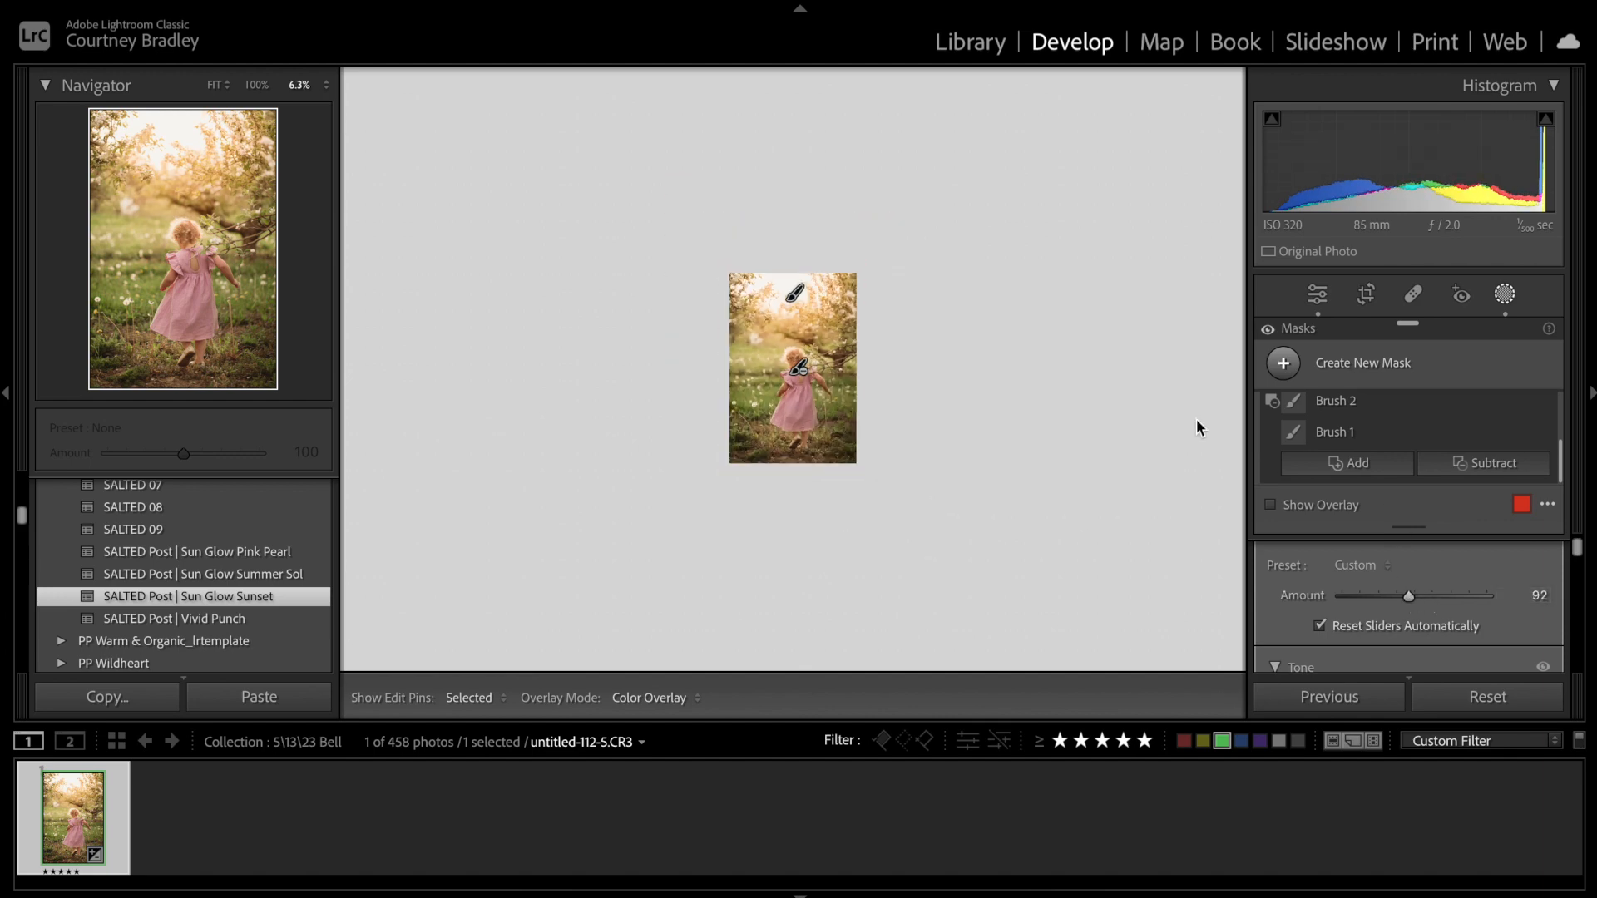
{"action": "key", "text": "ctrl+plus"}
{"action": "key", "text": "ctrl+plus"}
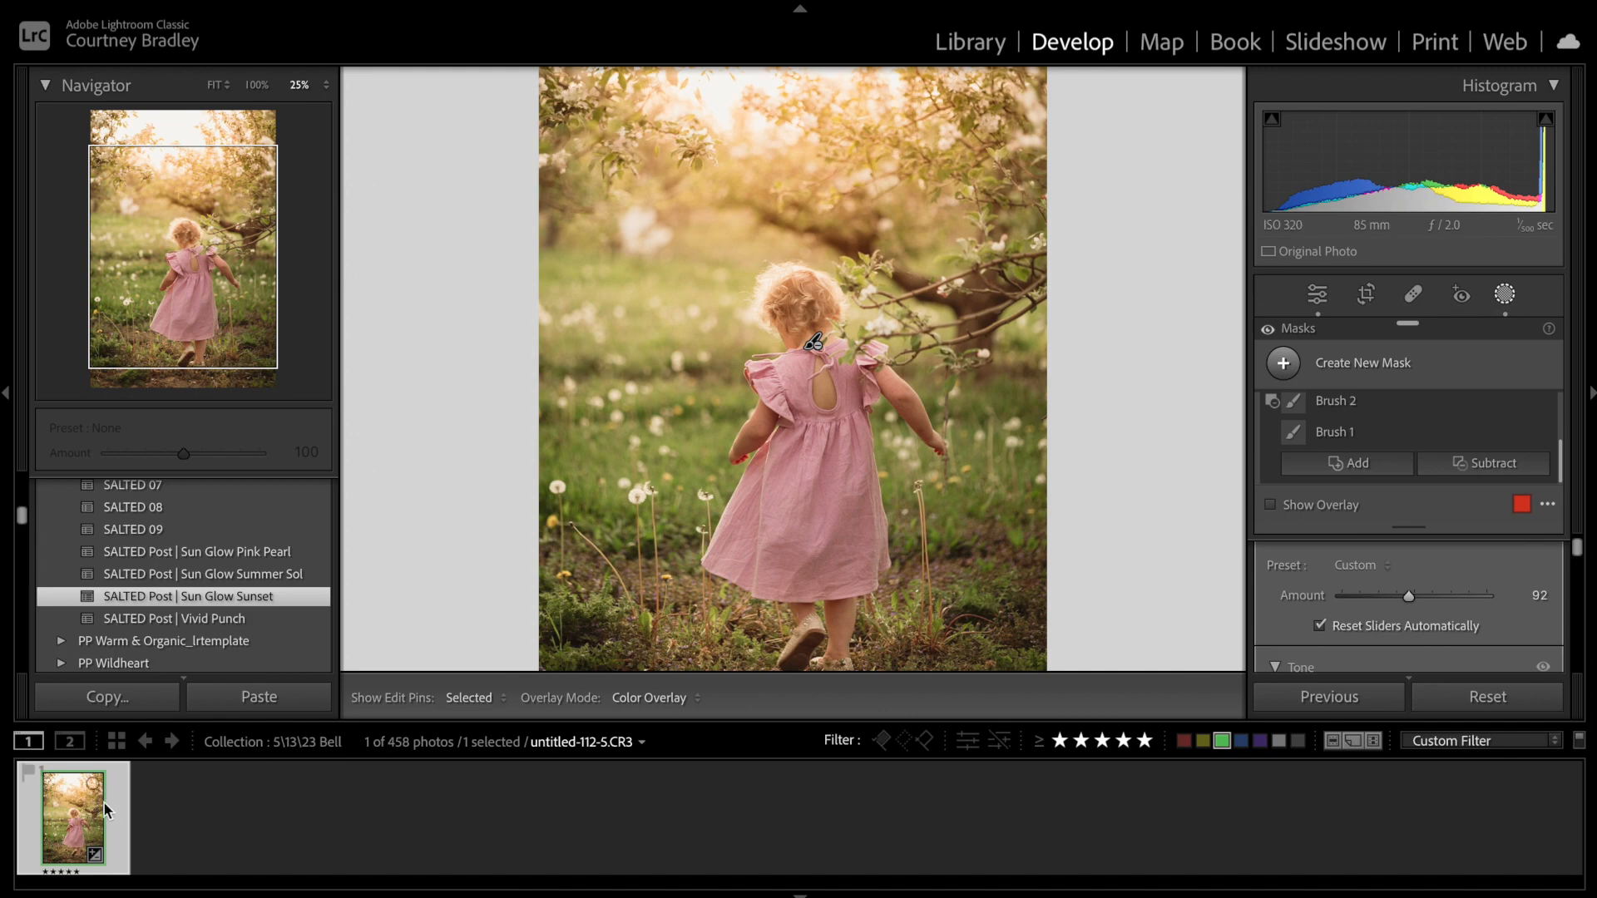
Open the photo in Adobe Photoshop 2023 and run the Storyville Ultimate Dodge & Burn action on it.
{"action": "right_click", "coordinate": [112, 788]}
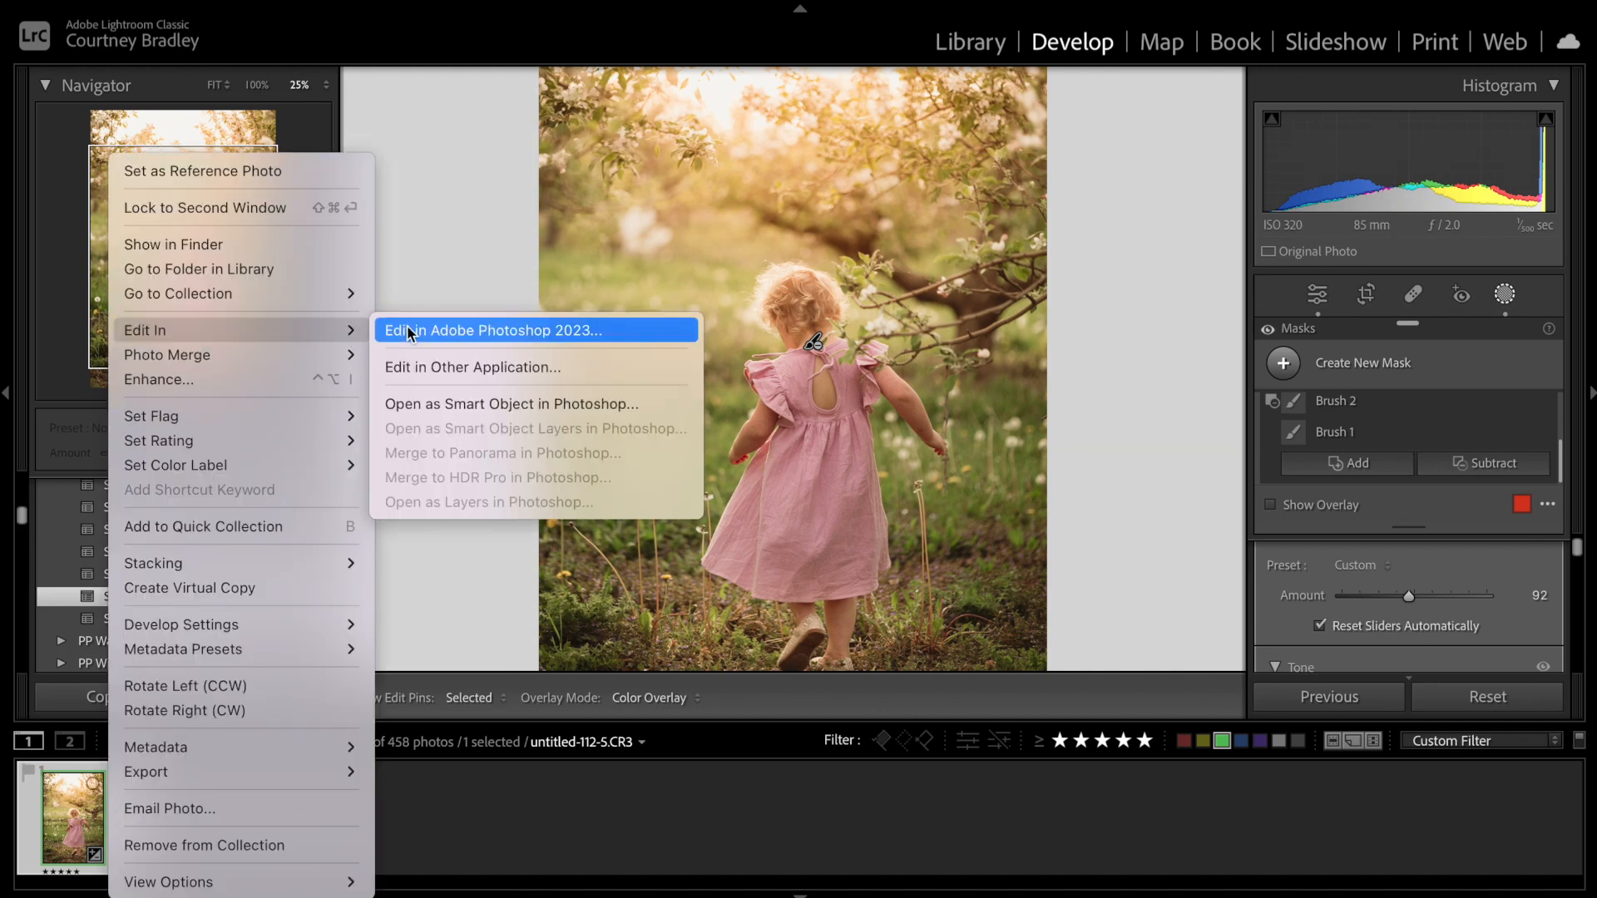
{"action": "left_click", "coordinate": [407, 333]}
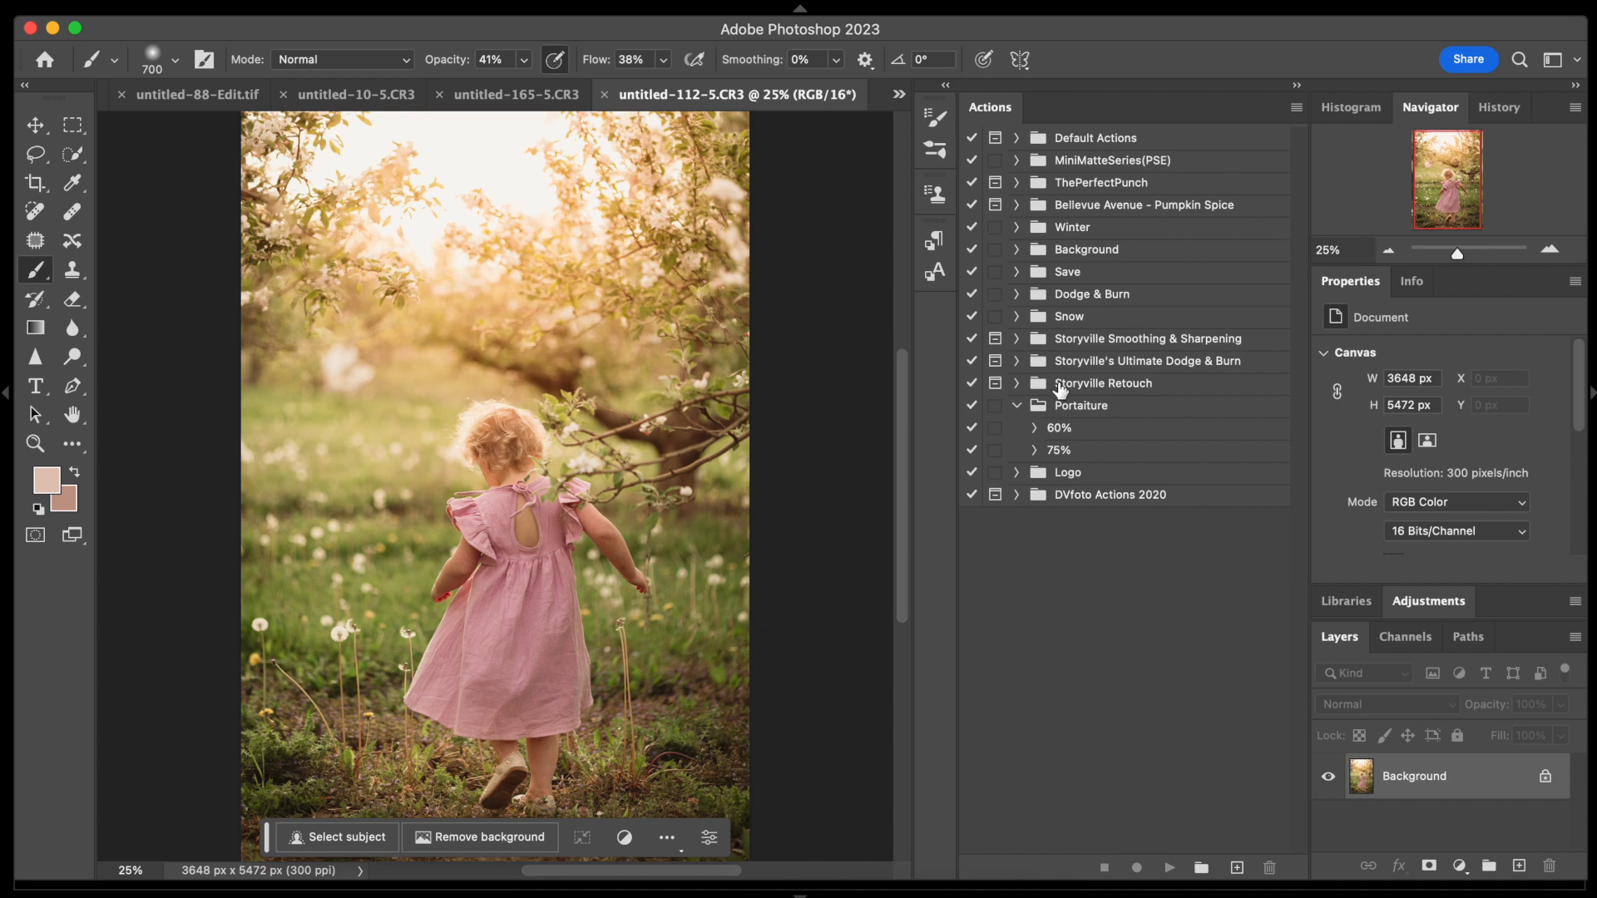
{"action": "left_click", "coordinate": [1015, 361]}
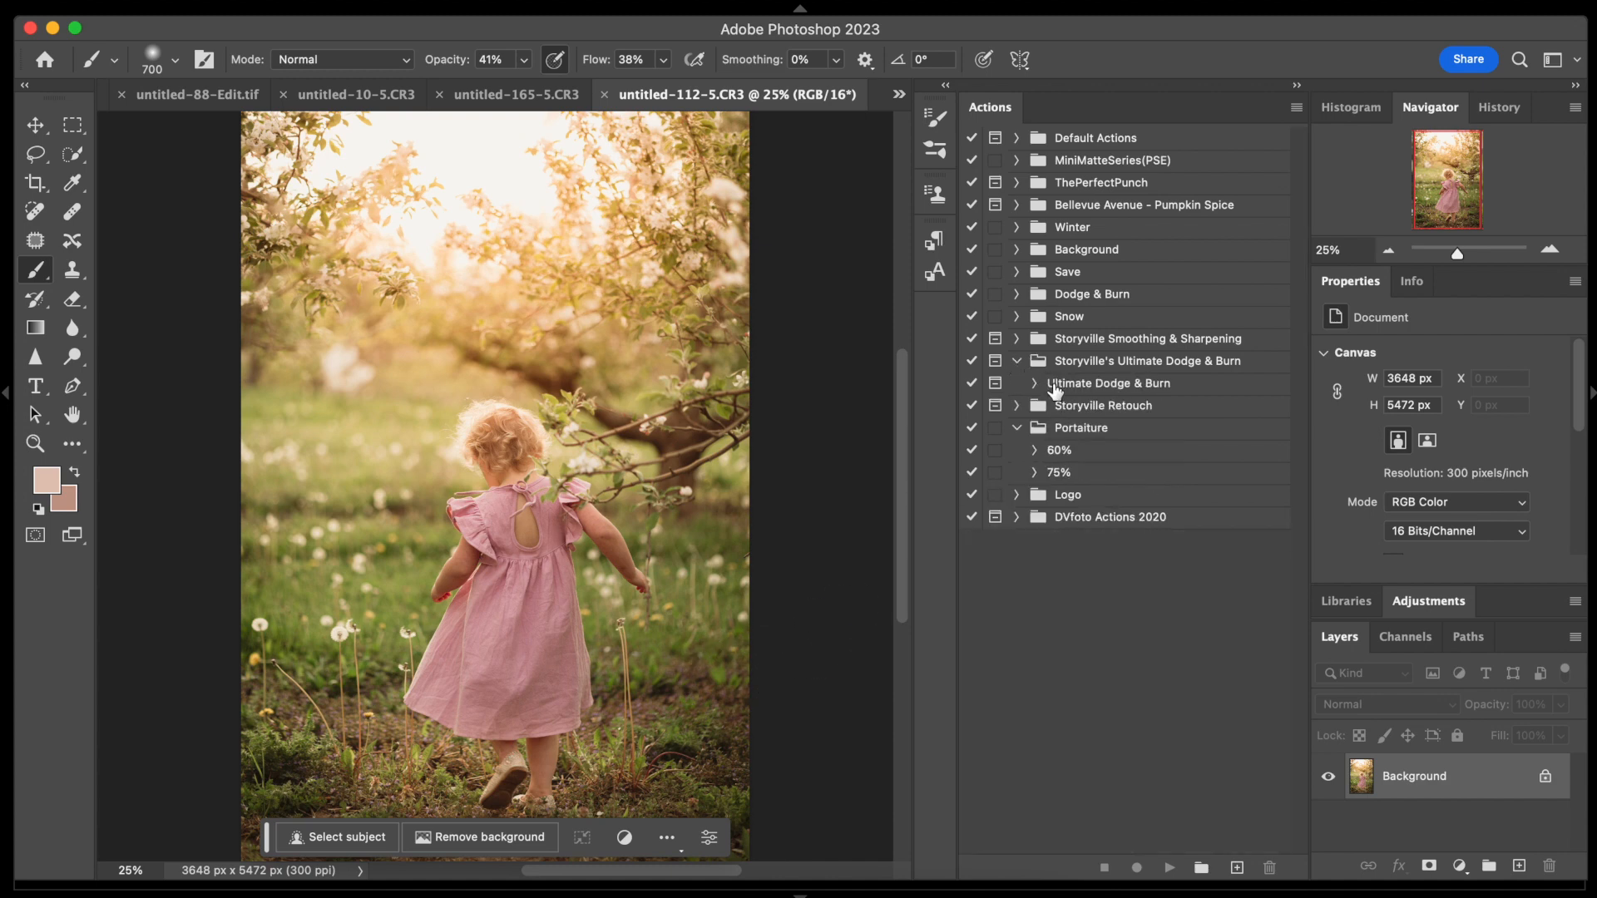
{"action": "left_click", "coordinate": [1041, 390]}
{"action": "left_click", "coordinate": [1170, 868]}
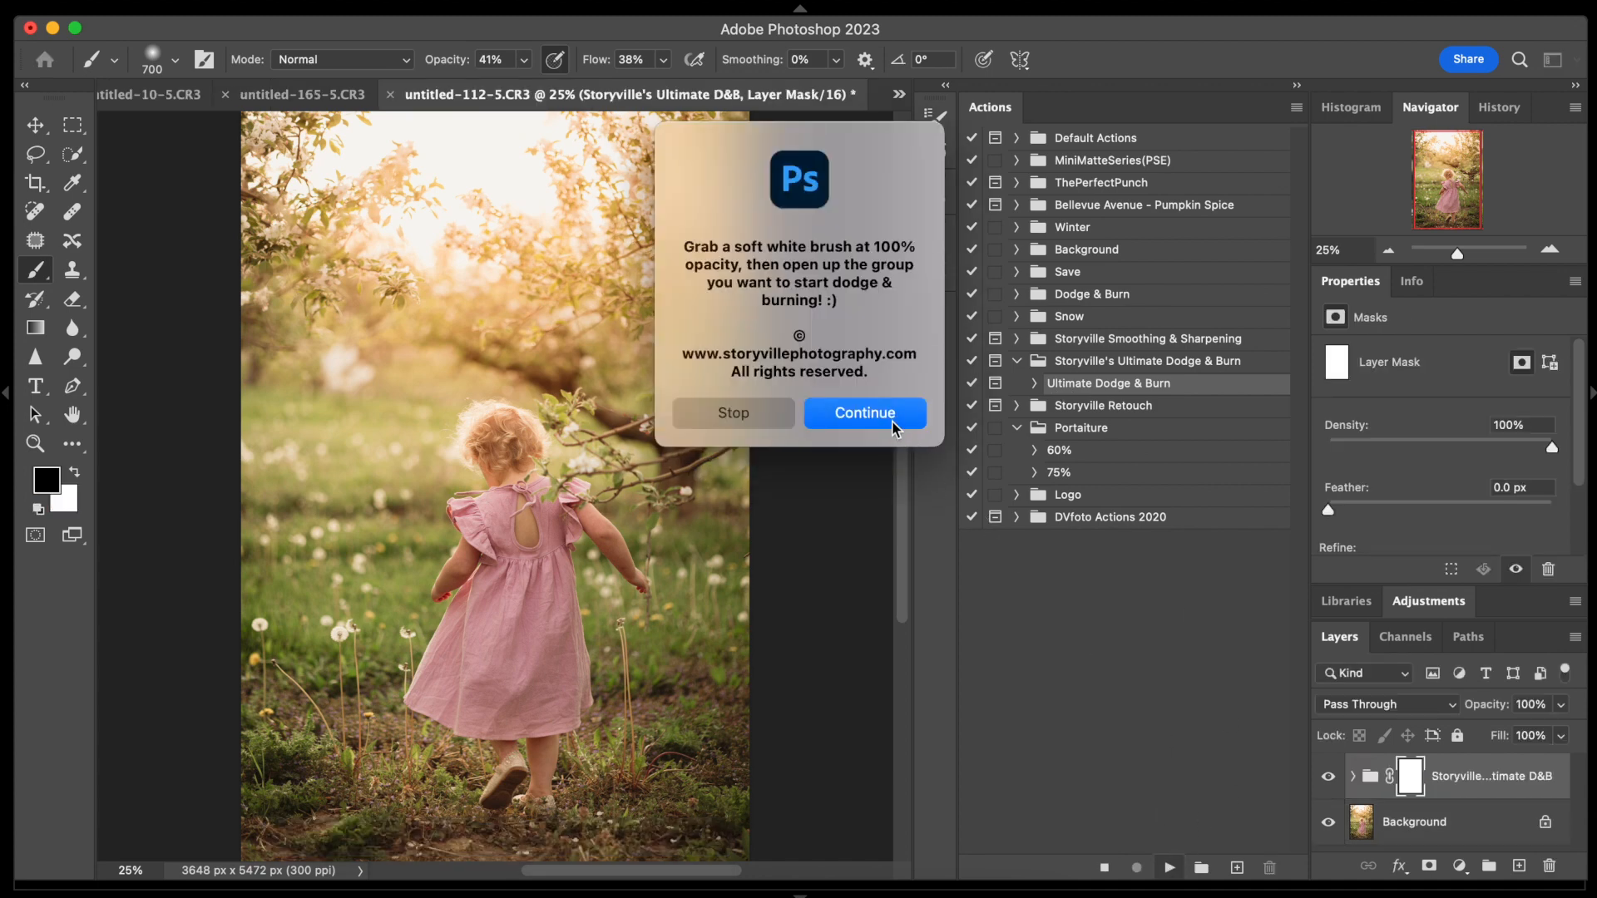
{"action": "left_click", "coordinate": [866, 414]}
Set up the Brush tool with a size of about 108 px, 100% opacity and 100% flow.
{"action": "left_click", "coordinate": [175, 60]}
{"action": "left_click", "coordinate": [213, 122]}
{"action": "left_click", "coordinate": [173, 59]}
{"action": "left_click_drag", "start_coordinate": [455, 62], "coordinate": [794, 83]}
Paint white over the girl's dress on the D&B Combo layer mask in the D&B Clothing group.
{"action": "left_click", "coordinate": [1352, 781]}
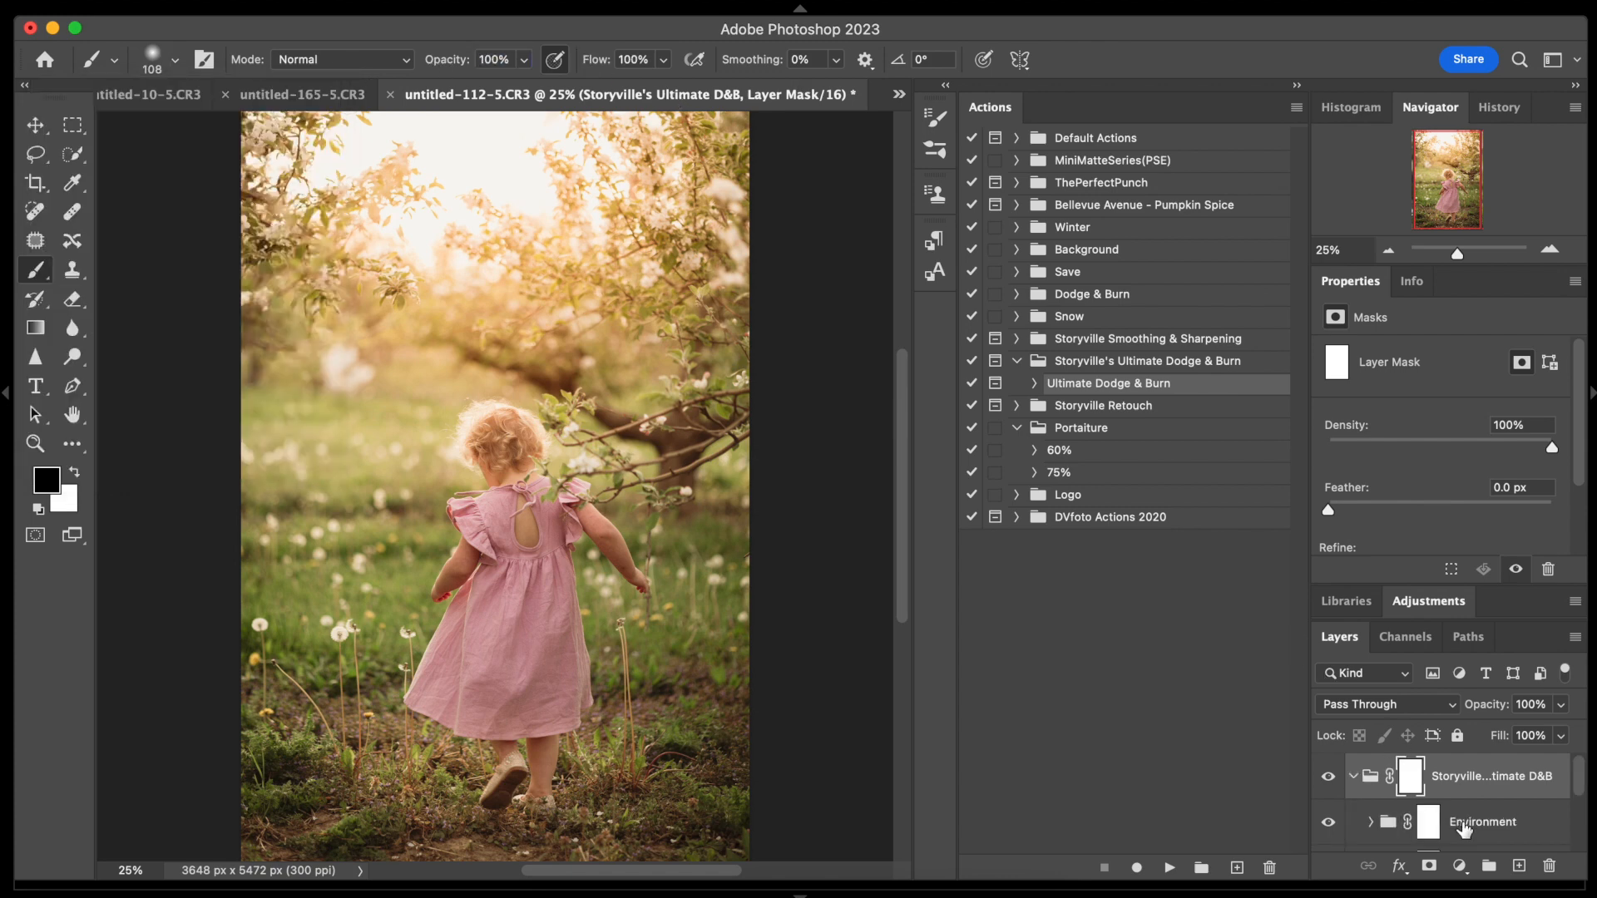
{"action": "scroll", "coordinate": [1465, 829], "scroll_direction": "down", "scroll_amount": 3}
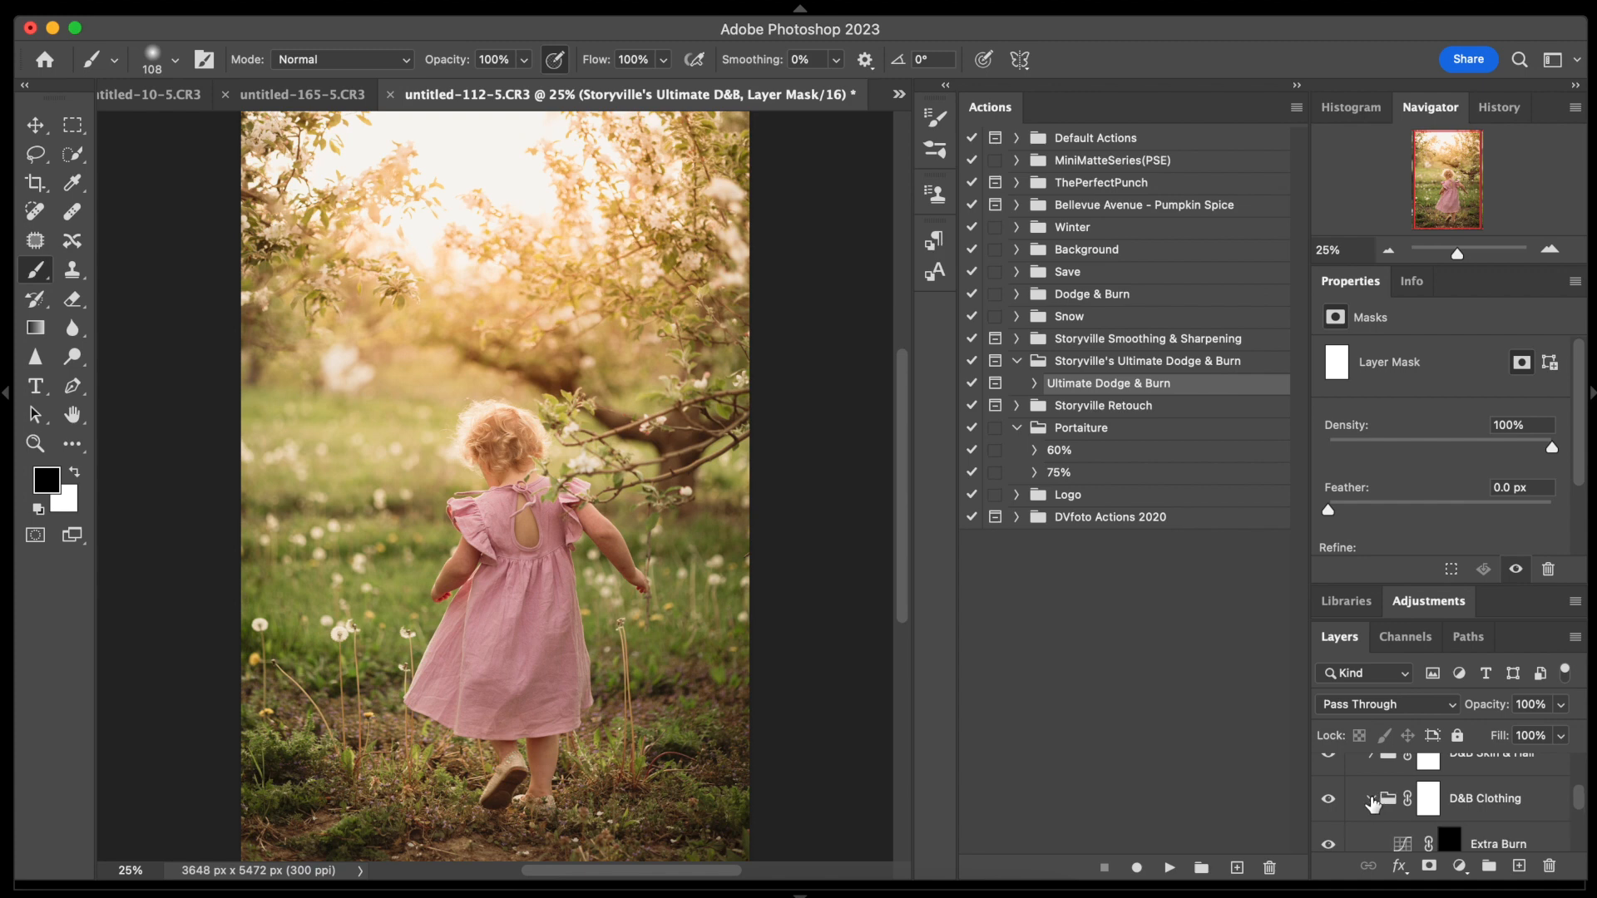
{"action": "left_click", "coordinate": [1373, 800]}
{"action": "scroll", "coordinate": [1523, 796], "scroll_direction": "down", "scroll_amount": 1}
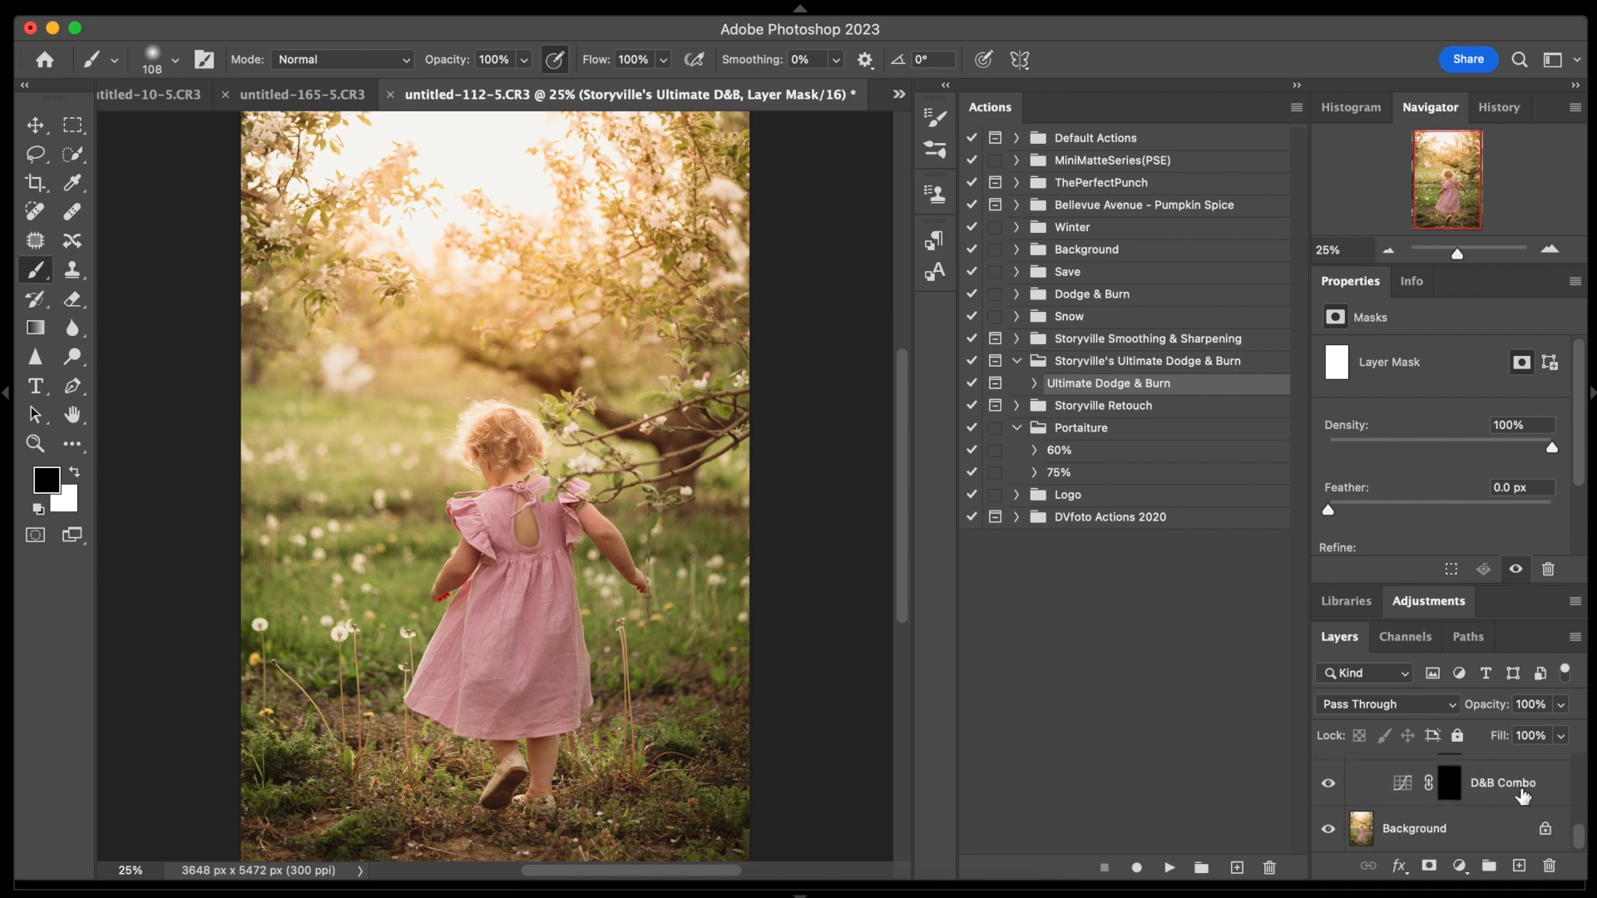
{"action": "left_click", "coordinate": [1450, 785]}
{"action": "key", "text": "x"}
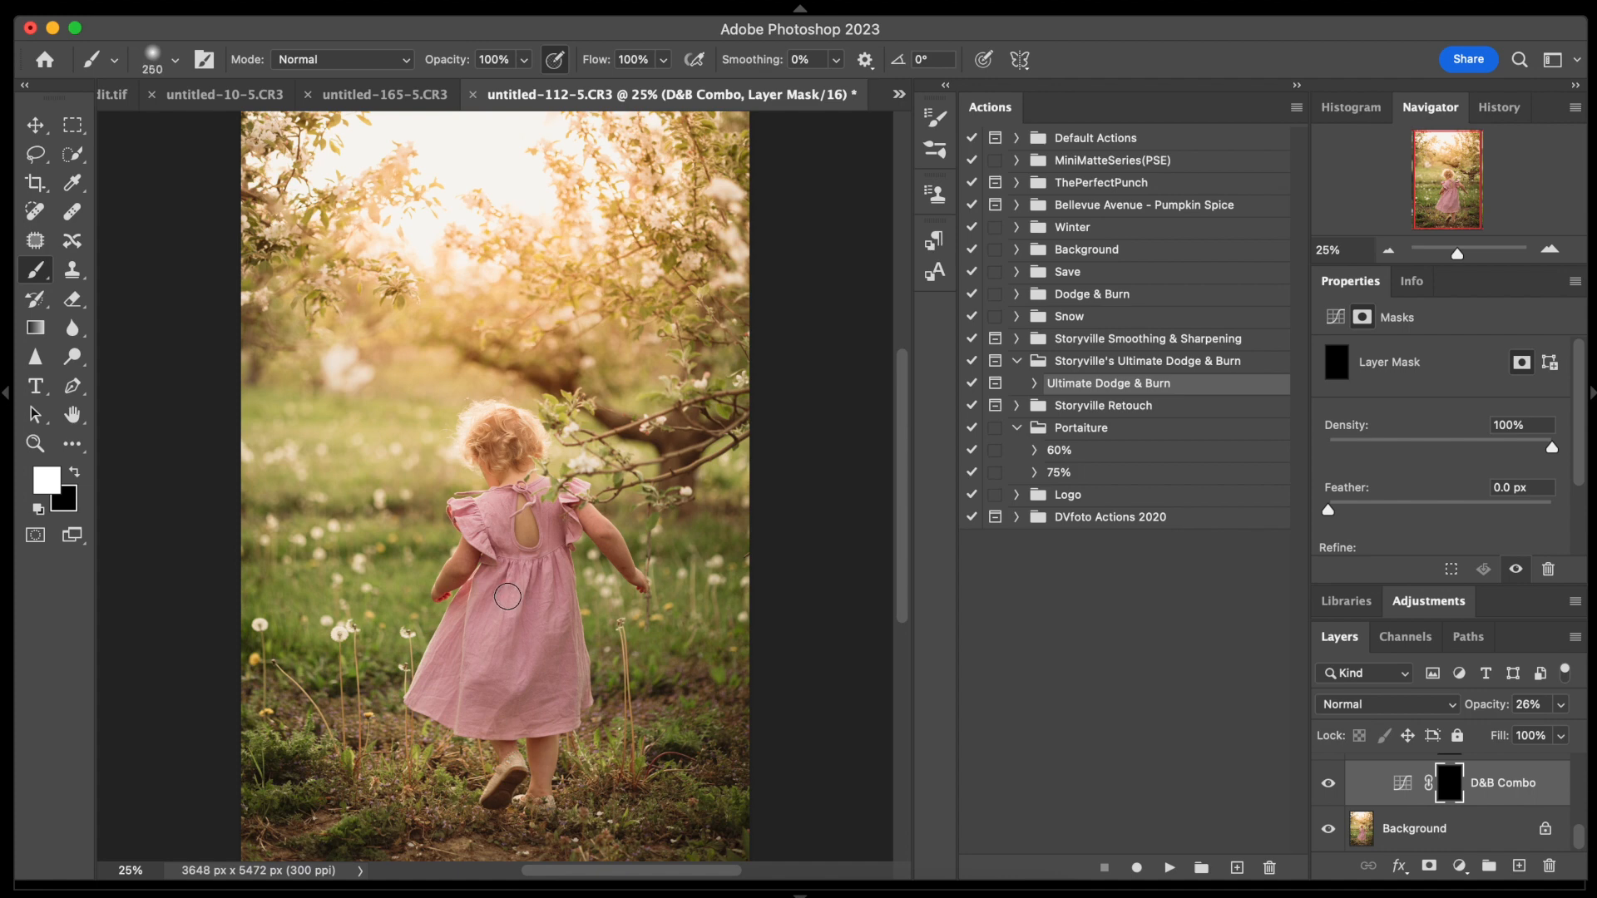
{"action": "mouse_move", "coordinate": [507, 596]}
{"action": "left_mouse_down"}
{"action": "mouse_move", "coordinate": [480, 673]}
{"action": "mouse_move", "coordinate": [489, 588]}
{"action": "mouse_move", "coordinate": [427, 694]}
{"action": "mouse_move", "coordinate": [467, 716]}
{"action": "mouse_move", "coordinate": [485, 636]}
{"action": "mouse_move", "coordinate": [503, 641]}
{"action": "mouse_move", "coordinate": [492, 717]}
{"action": "mouse_move", "coordinate": [517, 597]}
{"action": "mouse_move", "coordinate": [550, 708]}
{"action": "mouse_move", "coordinate": [549, 565]}
{"action": "mouse_move", "coordinate": [576, 708]}
{"action": "mouse_move", "coordinate": [548, 555]}
{"action": "mouse_move", "coordinate": [549, 515]}
{"action": "mouse_move", "coordinate": [568, 530]}
{"action": "mouse_move", "coordinate": [568, 500]}
{"action": "mouse_move", "coordinate": [531, 486]}
{"action": "mouse_move", "coordinate": [574, 490]}
{"action": "mouse_move", "coordinate": [454, 511]}
{"action": "mouse_move", "coordinate": [536, 558]}
{"action": "left_mouse_up"}
{"action": "key", "text": "bracketleft"}
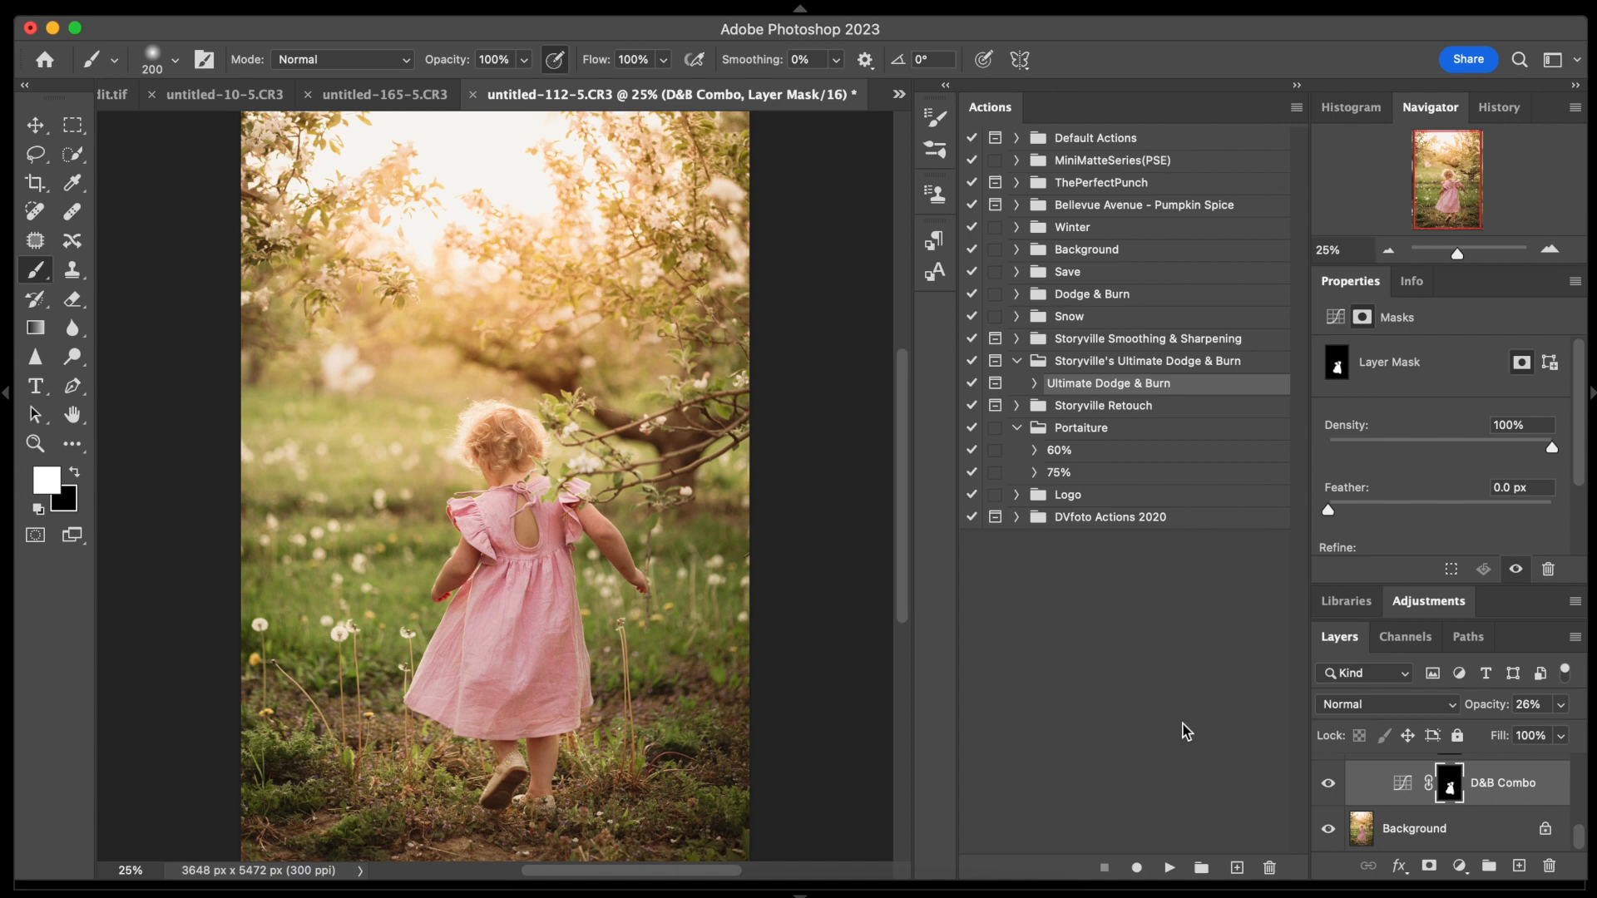
Set the D&B Combo layer's opacity to 16%, comparing the dress with the layer hidden and shown.
{"action": "mouse_move", "coordinate": [1480, 710]}
{"action": "left_mouse_down"}
{"action": "mouse_move", "coordinate": [1584, 712]}
{"action": "mouse_move", "coordinate": [1418, 717]}
{"action": "mouse_move", "coordinate": [1490, 708]}
{"action": "left_mouse_up"}
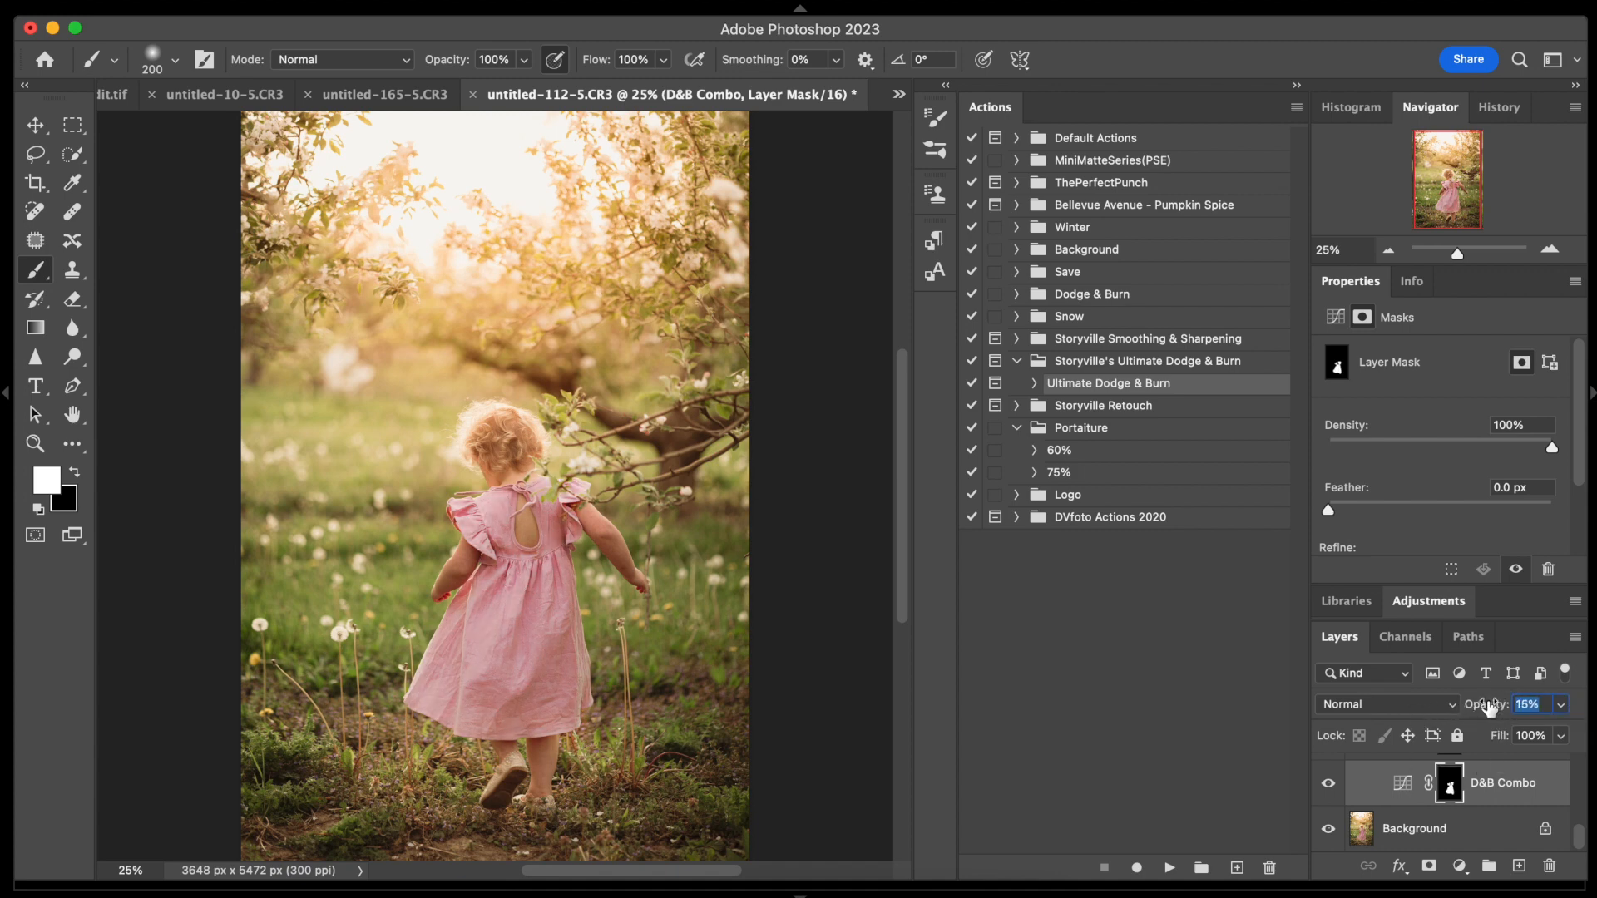
{"action": "left_click", "coordinate": [1330, 785]}
{"action": "left_click", "coordinate": [1331, 785]}
{"action": "left_click", "coordinate": [1332, 784]}
{"action": "left_click", "coordinate": [1332, 784]}
{"action": "left_click_drag", "start_coordinate": [1484, 709], "coordinate": [1478, 709]}
{"action": "left_click", "coordinate": [1330, 787]}
{"action": "left_click", "coordinate": [1330, 789]}
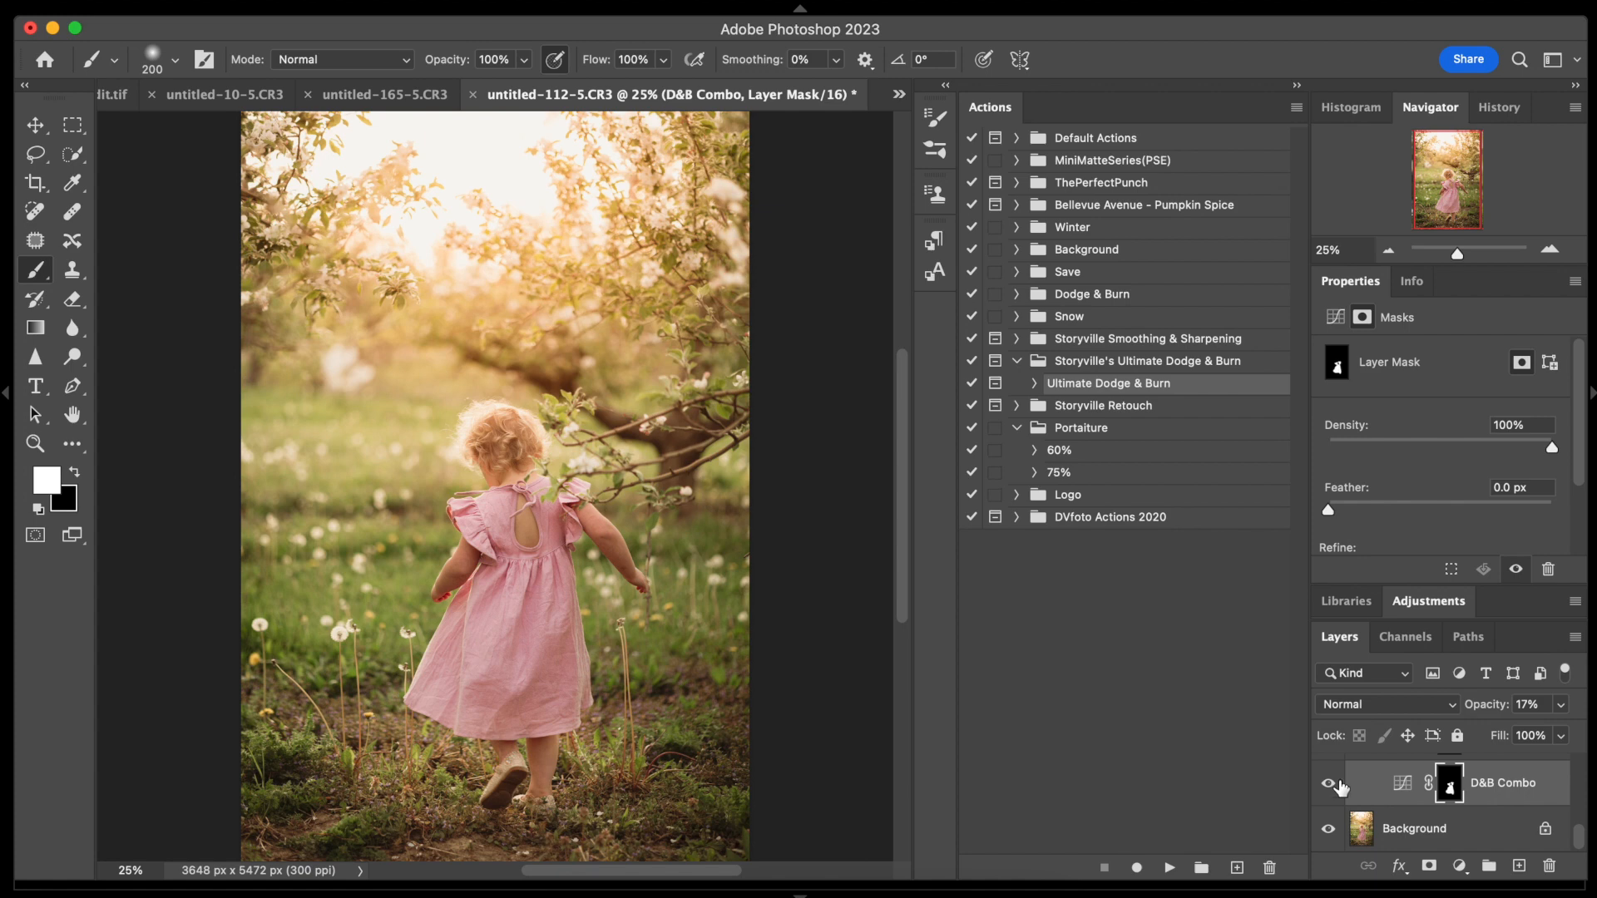
{"action": "left_click_drag", "start_coordinate": [1479, 708], "coordinate": [1476, 708]}
Collapse the D&B Clothing group and bring up the layers of the D&B Skin & Hair group.
{"action": "scroll", "coordinate": [1509, 799], "scroll_direction": "up", "scroll_amount": 1}
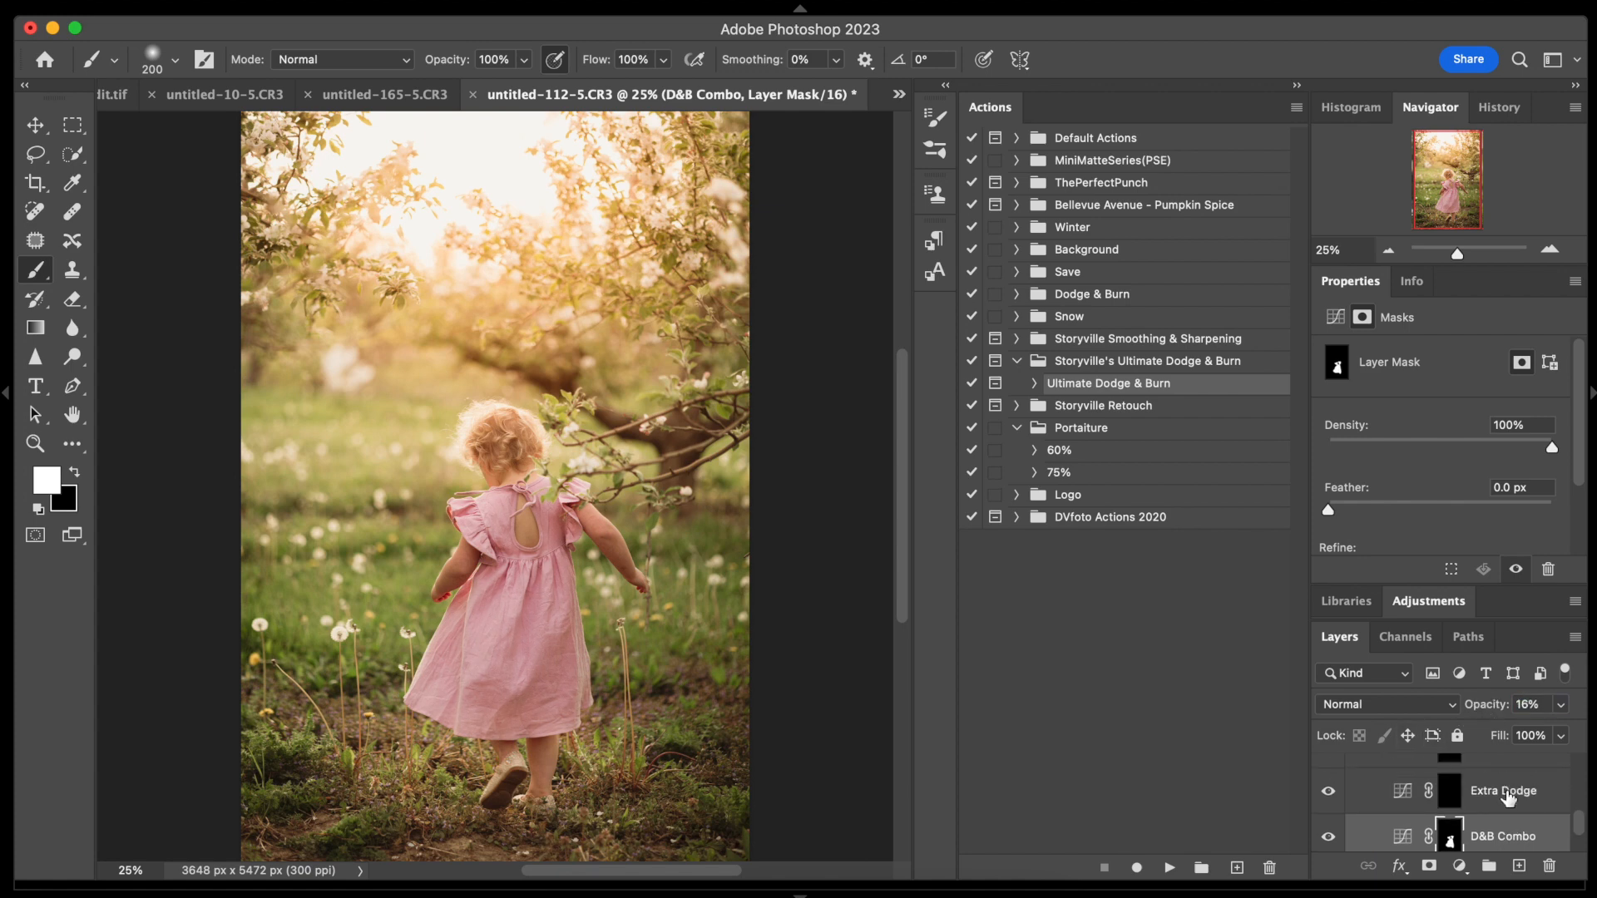
{"action": "left_click", "coordinate": [1410, 805]}
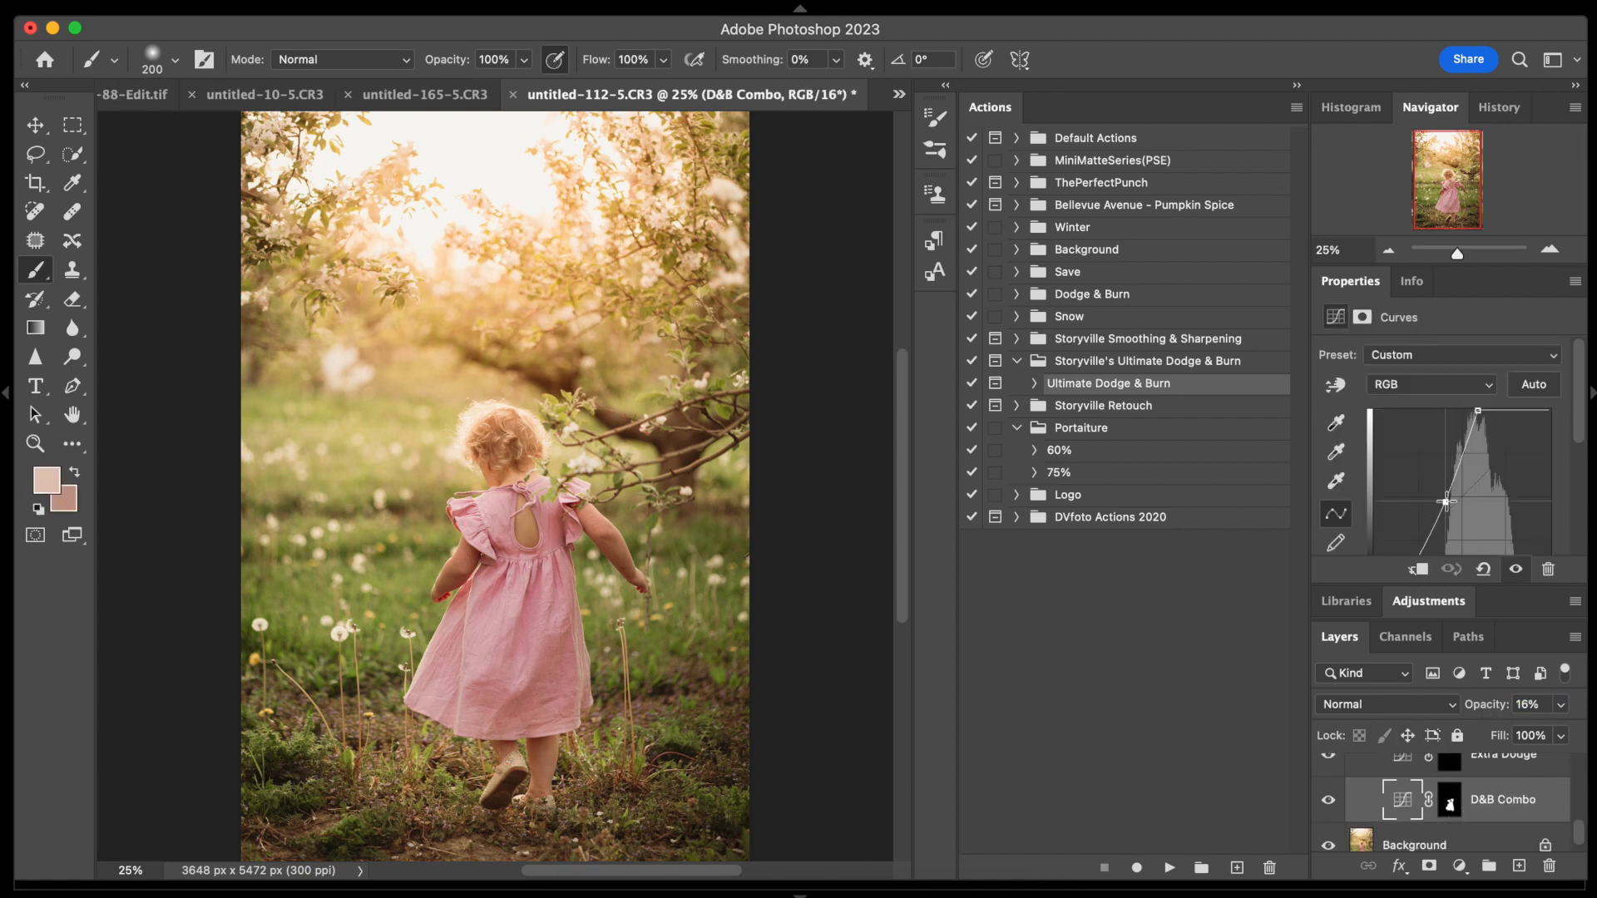
{"action": "scroll", "coordinate": [1331, 802], "scroll_direction": "up", "scroll_amount": 2}
{"action": "left_click", "coordinate": [1371, 761]}
{"action": "scroll", "coordinate": [1370, 796], "scroll_direction": "up", "scroll_amount": 4}
{"action": "scroll", "coordinate": [1370, 799], "scroll_direction": "down", "scroll_amount": 3}
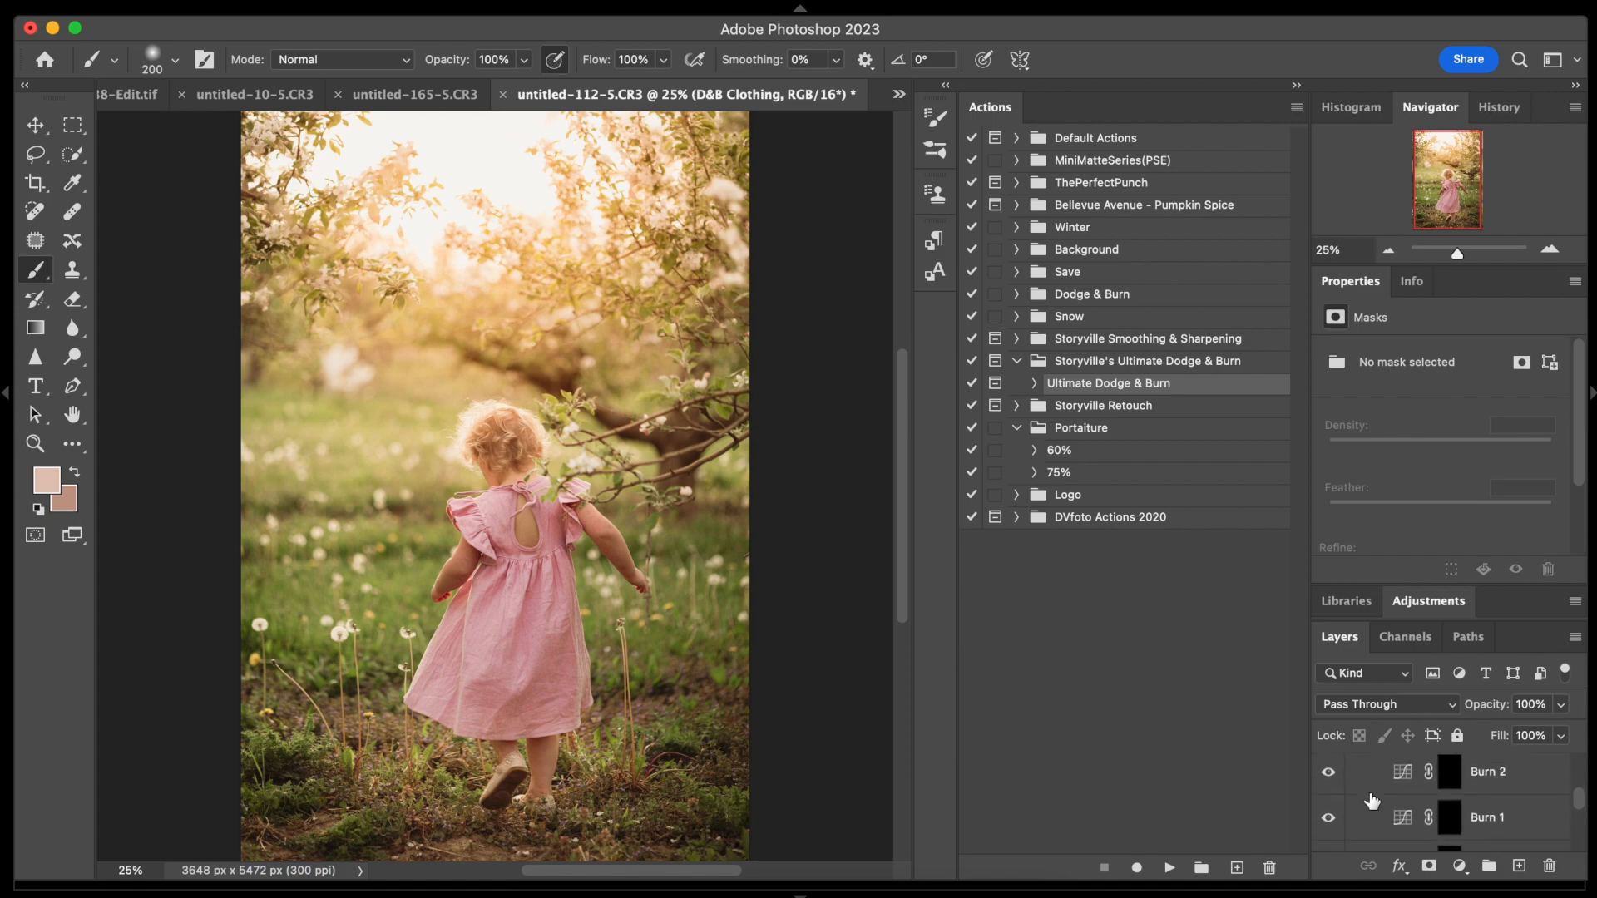
Paint fine white strokes along the curls of the girl's hair on the Dodge 2 layer mask with a 7 px brush.
{"action": "left_click", "coordinate": [1453, 801]}
{"action": "key", "text": "super+equal"}
{"action": "key", "text": "["}
{"action": "key", "text": "["}
{"action": "key", "text": "["}
{"action": "key", "text": "["}
{"action": "key", "text": "["}
{"action": "key", "text": "["}
{"action": "key", "text": "["}
{"action": "key", "text": "["}
{"action": "key", "text": "["}
{"action": "key", "text": "["}
{"action": "left_click_drag", "start_coordinate": [458, 427], "coordinate": [433, 608]}
{"action": "mouse_move", "coordinate": [475, 309]}
{"action": "left_mouse_down"}
{"action": "mouse_move", "coordinate": [509, 391]}
{"action": "mouse_move", "coordinate": [573, 412]}
{"action": "left_mouse_up"}
{"action": "left_click_drag", "start_coordinate": [572, 415], "coordinate": [483, 456]}
{"action": "left_click_drag", "start_coordinate": [572, 424], "coordinate": [509, 452]}
{"action": "mouse_move", "coordinate": [498, 476]}
{"action": "left_mouse_down"}
{"action": "mouse_move", "coordinate": [524, 477]}
{"action": "mouse_move", "coordinate": [536, 539]}
{"action": "left_mouse_up"}
{"action": "left_click_drag", "start_coordinate": [478, 564], "coordinate": [545, 549]}
{"action": "left_click_drag", "start_coordinate": [647, 537], "coordinate": [620, 617]}
{"action": "mouse_move", "coordinate": [461, 610]}
{"action": "left_mouse_down"}
{"action": "mouse_move", "coordinate": [503, 601]}
{"action": "mouse_move", "coordinate": [537, 666]}
{"action": "left_mouse_up"}
{"action": "mouse_move", "coordinate": [428, 685]}
{"action": "left_mouse_down"}
{"action": "mouse_move", "coordinate": [491, 689]}
{"action": "mouse_move", "coordinate": [406, 705]}
{"action": "left_mouse_up"}
{"action": "mouse_move", "coordinate": [317, 568]}
{"action": "left_mouse_down"}
{"action": "mouse_move", "coordinate": [444, 756]}
{"action": "mouse_move", "coordinate": [291, 479]}
{"action": "mouse_move", "coordinate": [433, 411]}
{"action": "left_mouse_up"}
{"action": "mouse_move", "coordinate": [318, 345]}
{"action": "left_mouse_down"}
{"action": "mouse_move", "coordinate": [364, 339]}
{"action": "mouse_move", "coordinate": [395, 397]}
{"action": "left_mouse_up"}
{"action": "mouse_move", "coordinate": [302, 355]}
{"action": "left_mouse_down"}
{"action": "mouse_move", "coordinate": [335, 365]}
{"action": "mouse_move", "coordinate": [271, 399]}
{"action": "left_mouse_up"}
{"action": "left_click_drag", "start_coordinate": [214, 622], "coordinate": [310, 573]}
{"action": "mouse_move", "coordinate": [719, 364]}
{"action": "left_mouse_down"}
{"action": "mouse_move", "coordinate": [788, 472]}
{"action": "mouse_move", "coordinate": [780, 508]}
{"action": "left_mouse_up"}
{"action": "left_click_drag", "start_coordinate": [729, 389], "coordinate": [716, 455]}
{"action": "mouse_move", "coordinate": [675, 388]}
{"action": "left_mouse_down"}
{"action": "mouse_move", "coordinate": [688, 453]}
{"action": "mouse_move", "coordinate": [649, 409]}
{"action": "left_mouse_up"}
{"action": "left_click_drag", "start_coordinate": [672, 370], "coordinate": [621, 386]}
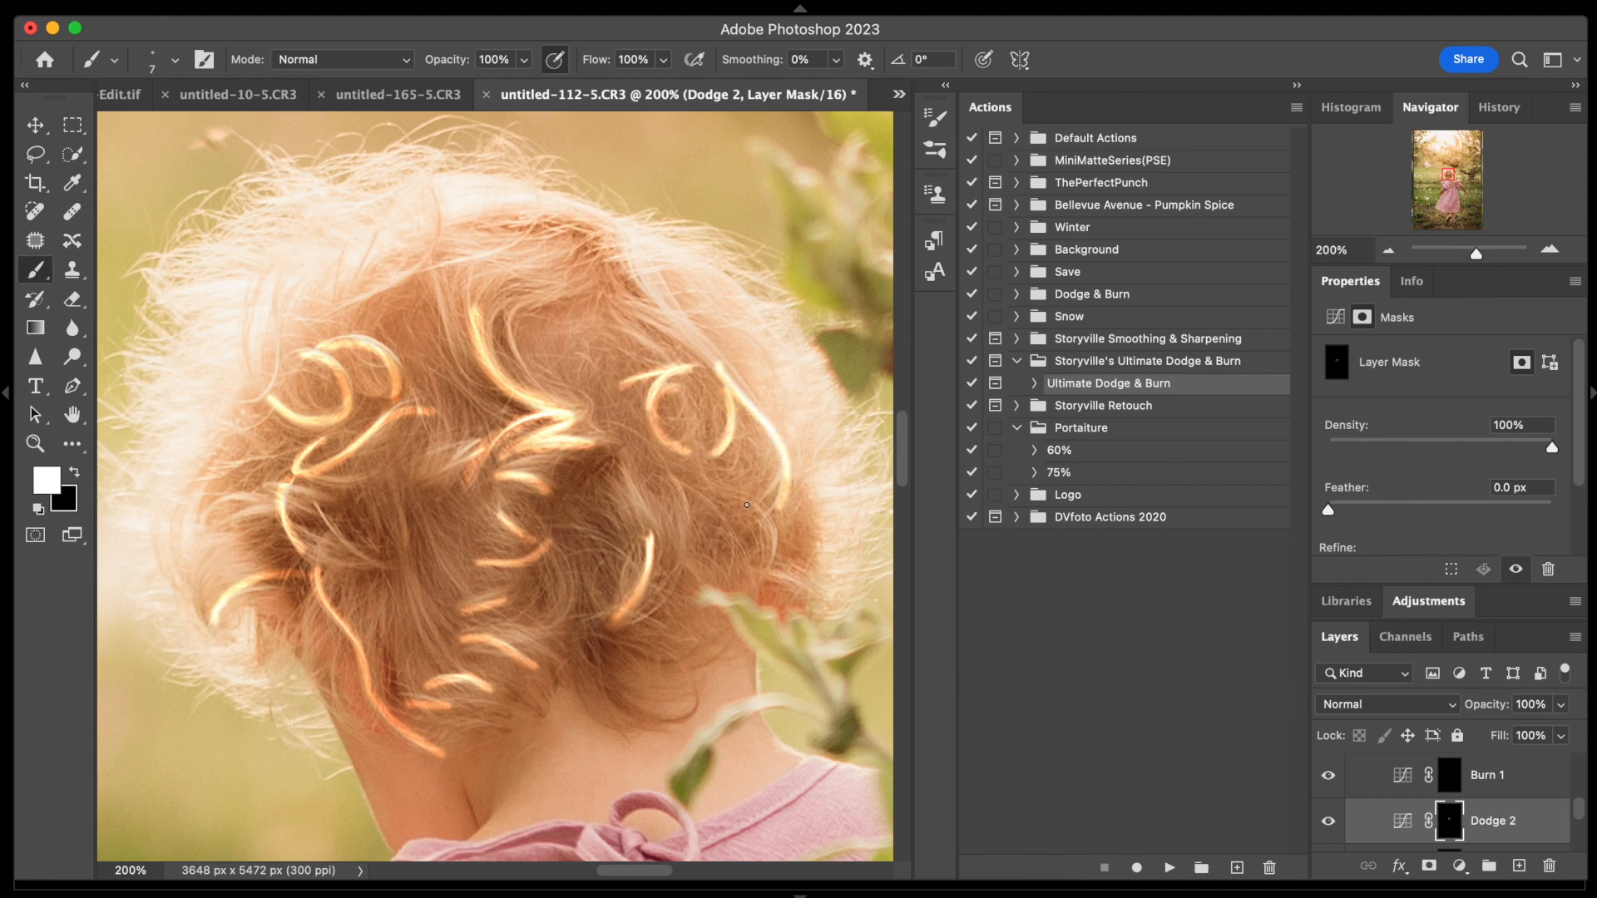
{"action": "left_click_drag", "start_coordinate": [746, 505], "coordinate": [774, 578]}
{"action": "left_click_drag", "start_coordinate": [672, 477], "coordinate": [687, 531]}
{"action": "left_click_drag", "start_coordinate": [642, 525], "coordinate": [632, 494]}
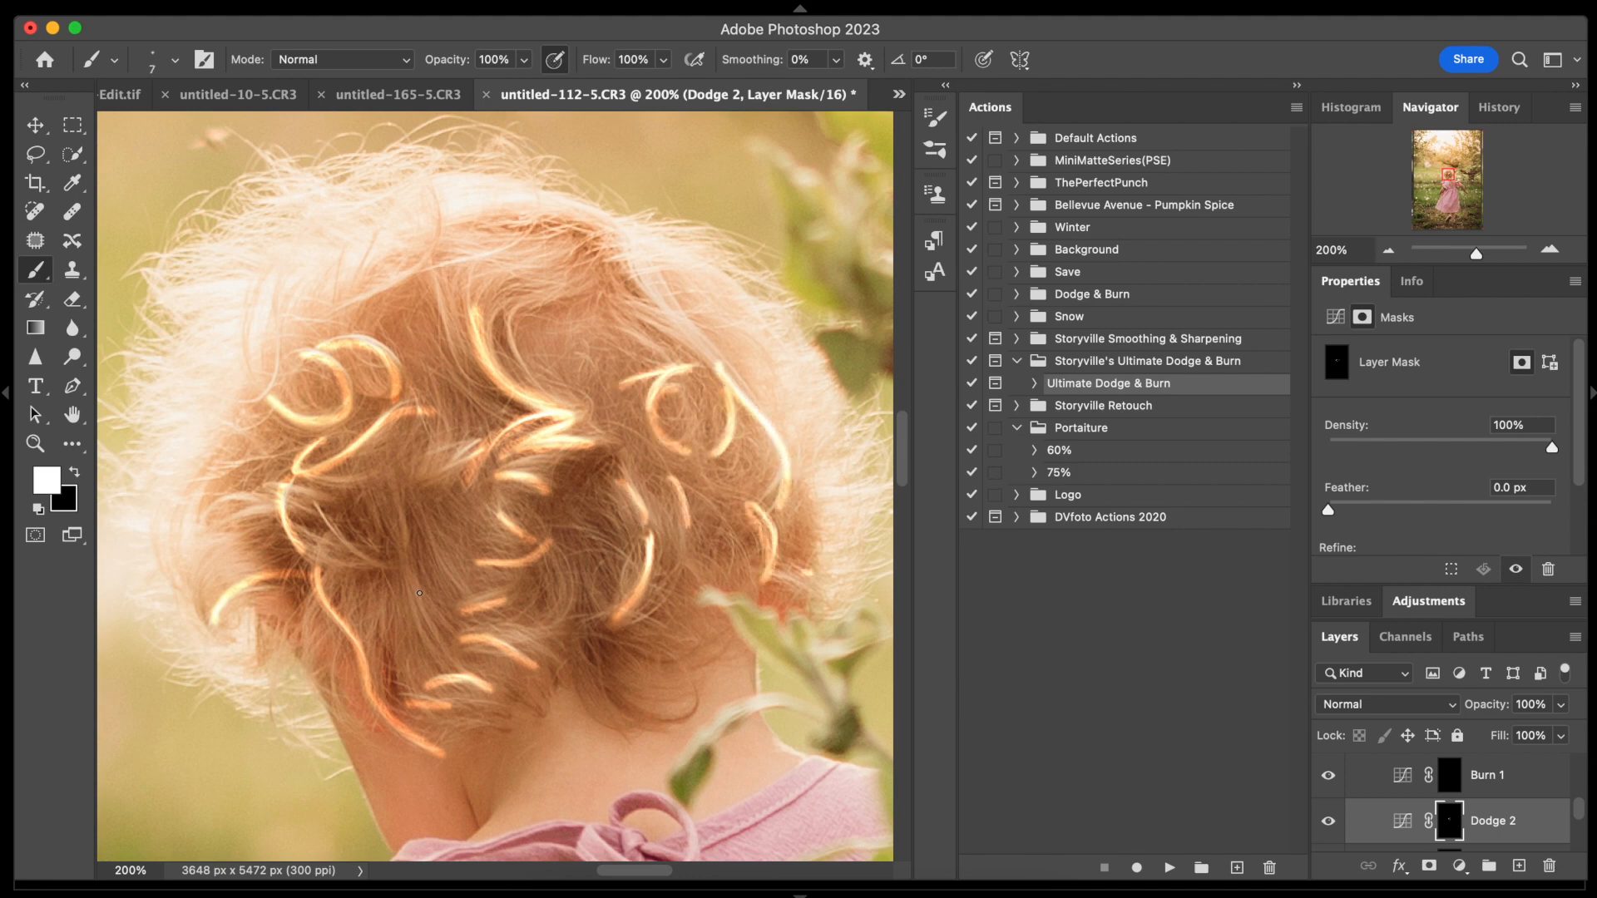
Reduce the Dodge 2 layer's opacity to 16% and fine-tune it, comparing the hair highlights off and on.
{"action": "left_click_drag", "start_coordinate": [1488, 706], "coordinate": [1404, 721]}
{"action": "left_click", "coordinate": [1329, 824]}
{"action": "left_click", "coordinate": [1329, 824]}
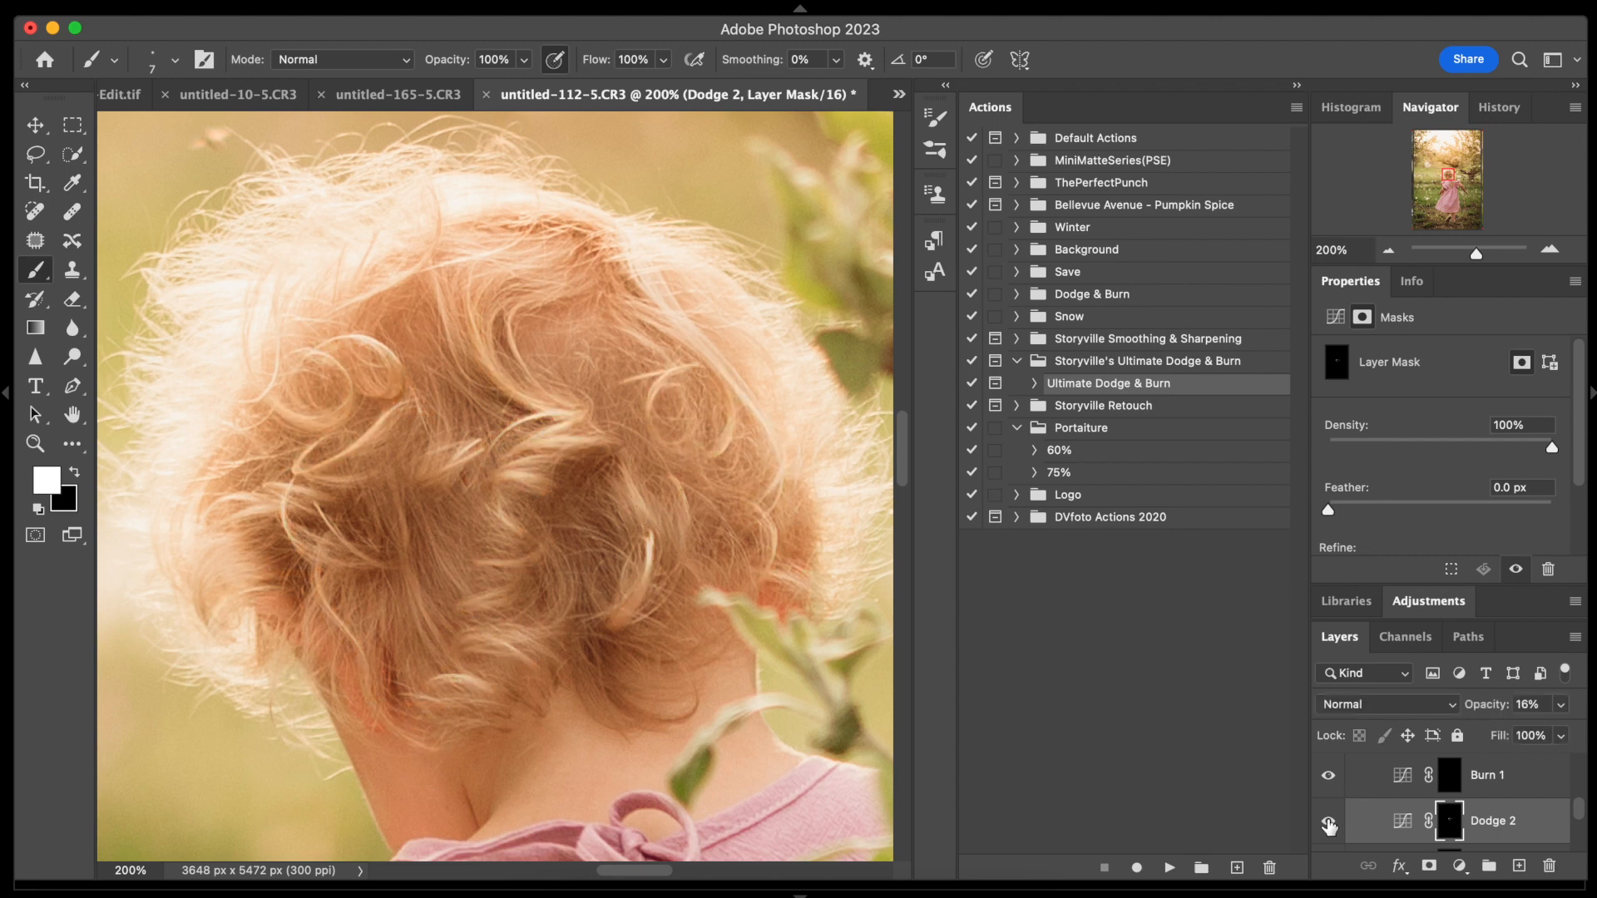
{"action": "left_click", "coordinate": [1329, 824]}
{"action": "left_click", "coordinate": [1329, 824]}
{"action": "left_click_drag", "start_coordinate": [1493, 709], "coordinate": [1466, 709]}
{"action": "left_click", "coordinate": [1330, 823]}
{"action": "left_click", "coordinate": [1329, 823]}
{"action": "left_click", "coordinate": [1329, 823]}
{"action": "left_click", "coordinate": [1329, 824]}
Paint the shadows between the hair curls on the Burn 1 layer mask with a small brush of about 7 to 15 px.
{"action": "left_click", "coordinate": [1446, 779]}
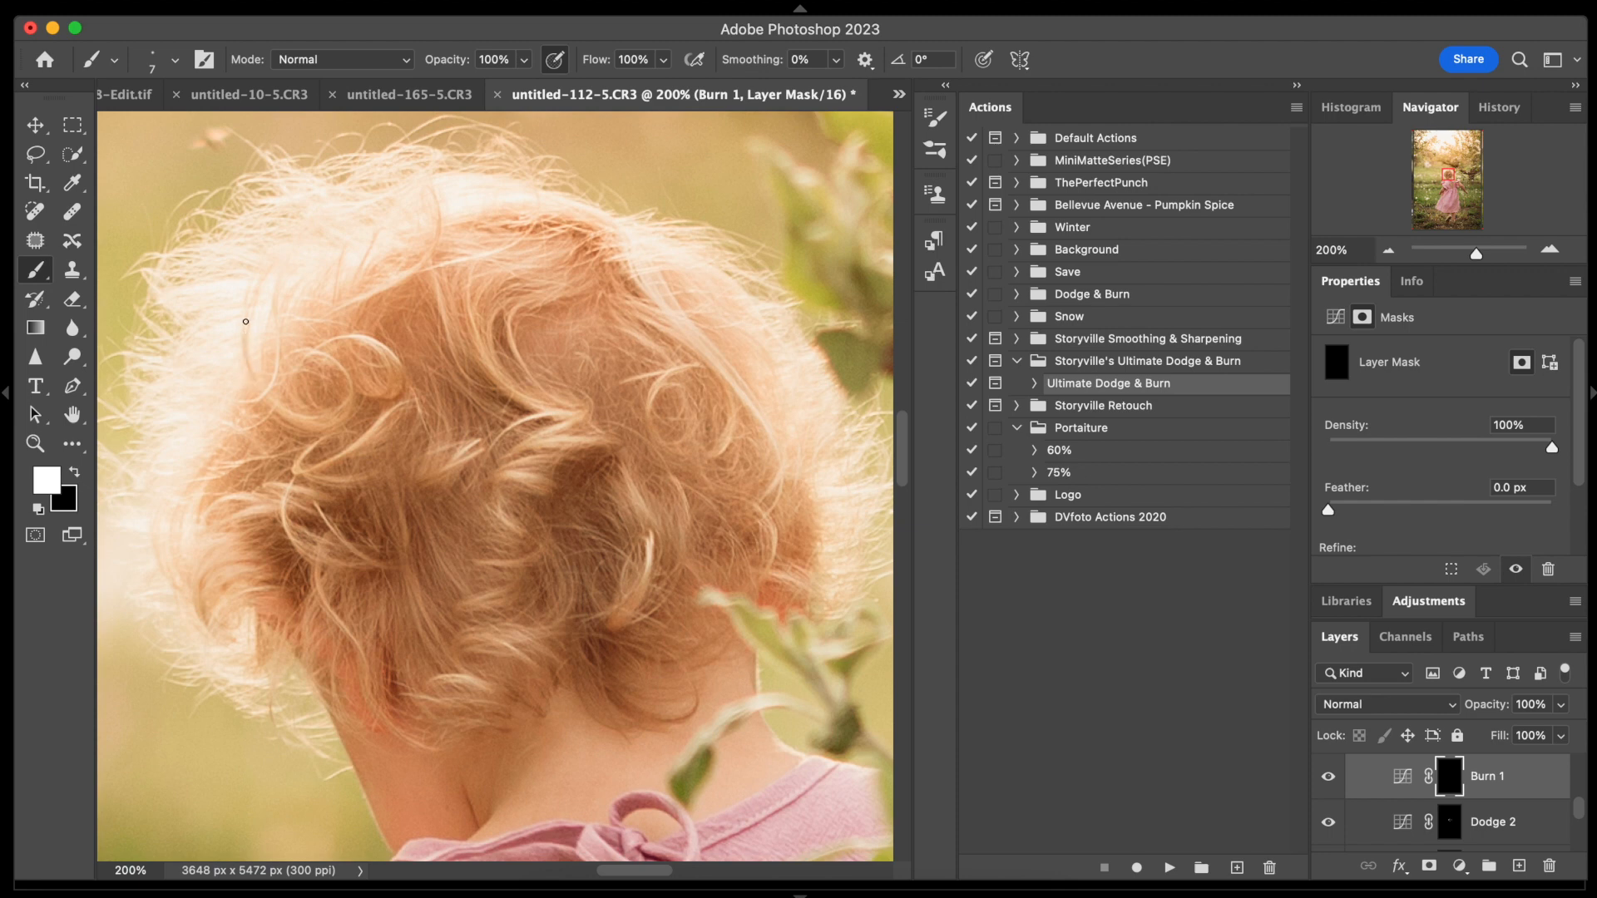
{"action": "left_click_drag", "start_coordinate": [268, 394], "coordinate": [307, 423]}
{"action": "key", "text": "bracketright"}
{"action": "key", "text": "bracketright"}
{"action": "key", "text": "bracketright"}
{"action": "key", "text": "bracketright"}
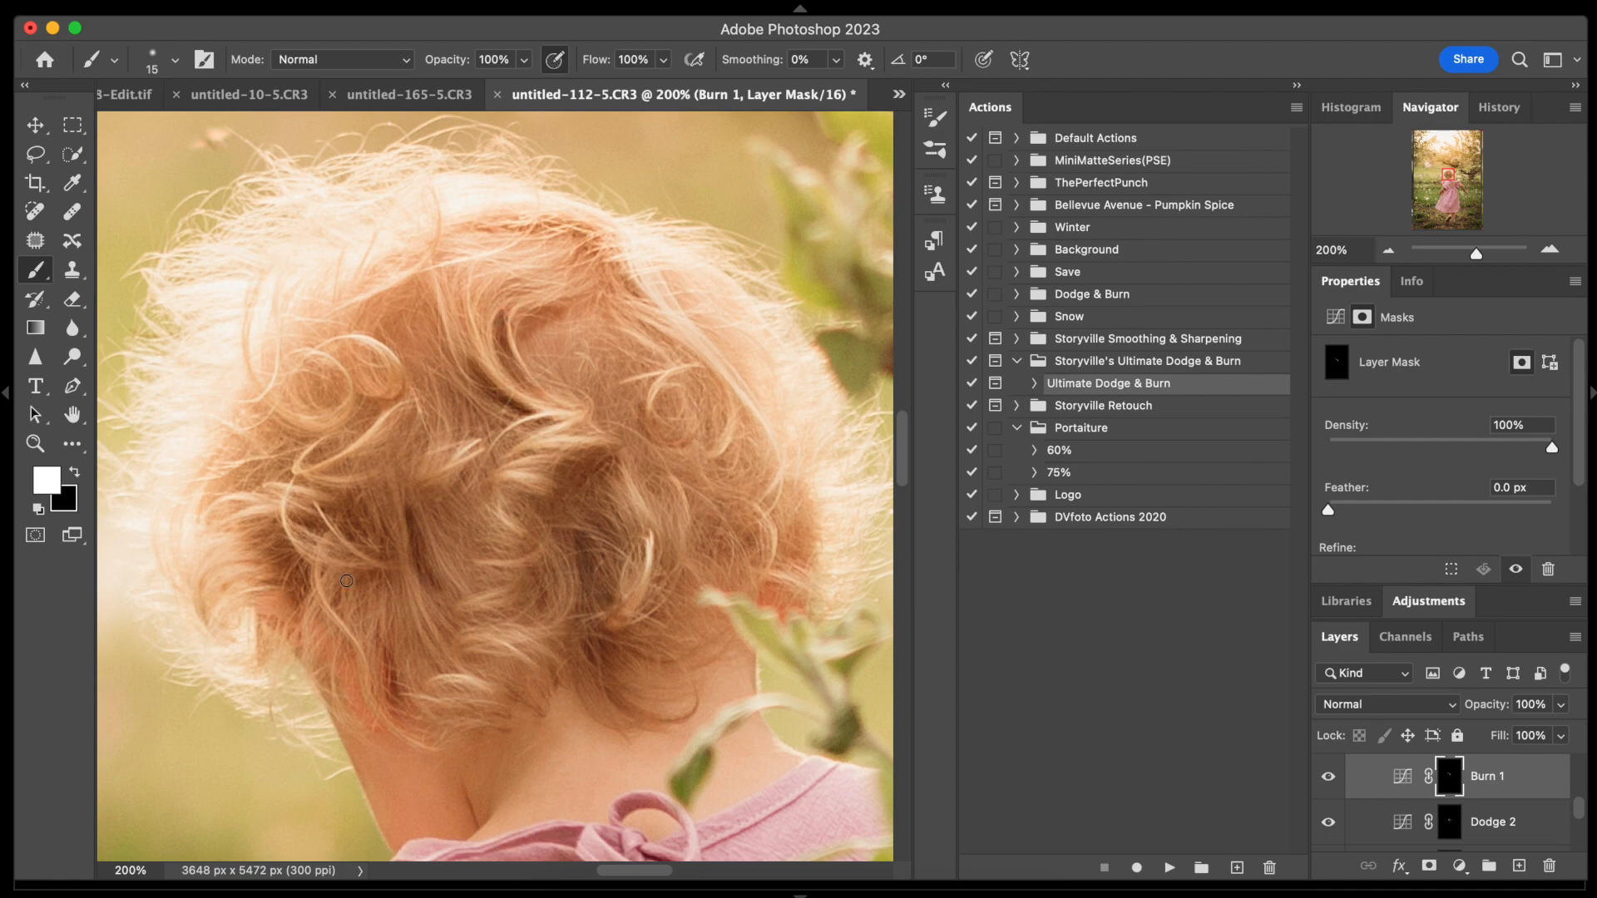
{"action": "key", "text": "bracketleft"}
{"action": "key", "text": "bracketleft"}
{"action": "left_click_drag", "start_coordinate": [595, 664], "coordinate": [697, 707]}
{"action": "left_click_drag", "start_coordinate": [579, 666], "coordinate": [593, 690]}
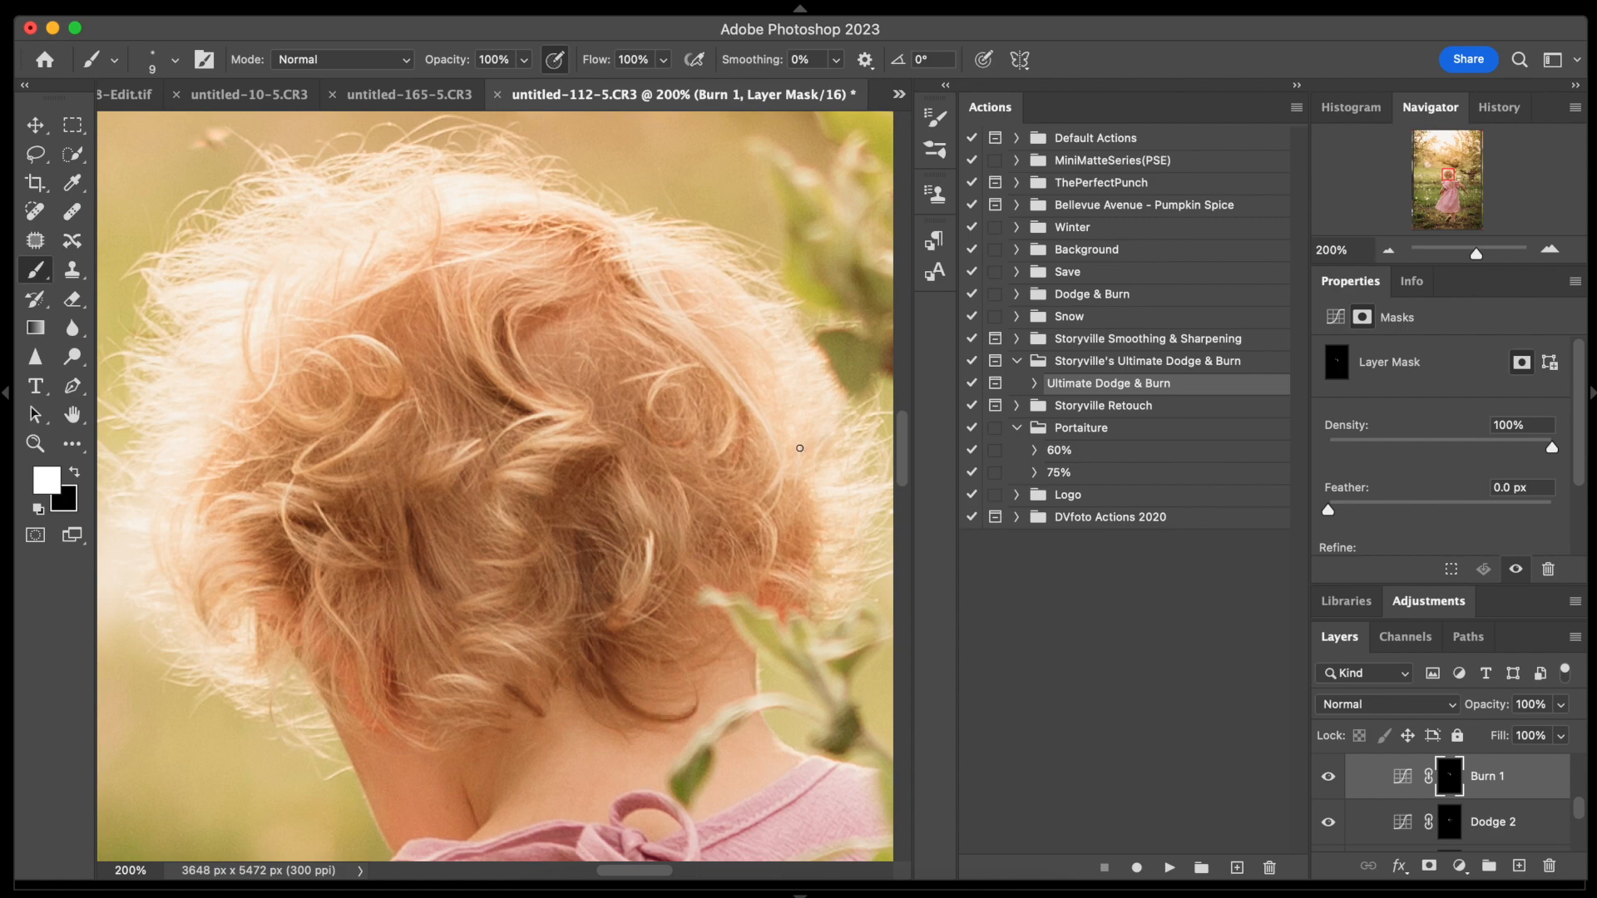
Reduce the Burn 1 layer's opacity to 28%, comparing the hair shadows with the layer hidden and shown.
{"action": "key", "text": "super+0"}
{"action": "left_click_drag", "start_coordinate": [1503, 705], "coordinate": [1458, 704]}
{"action": "left_click", "coordinate": [1328, 777]}
{"action": "left_click", "coordinate": [1329, 777]}
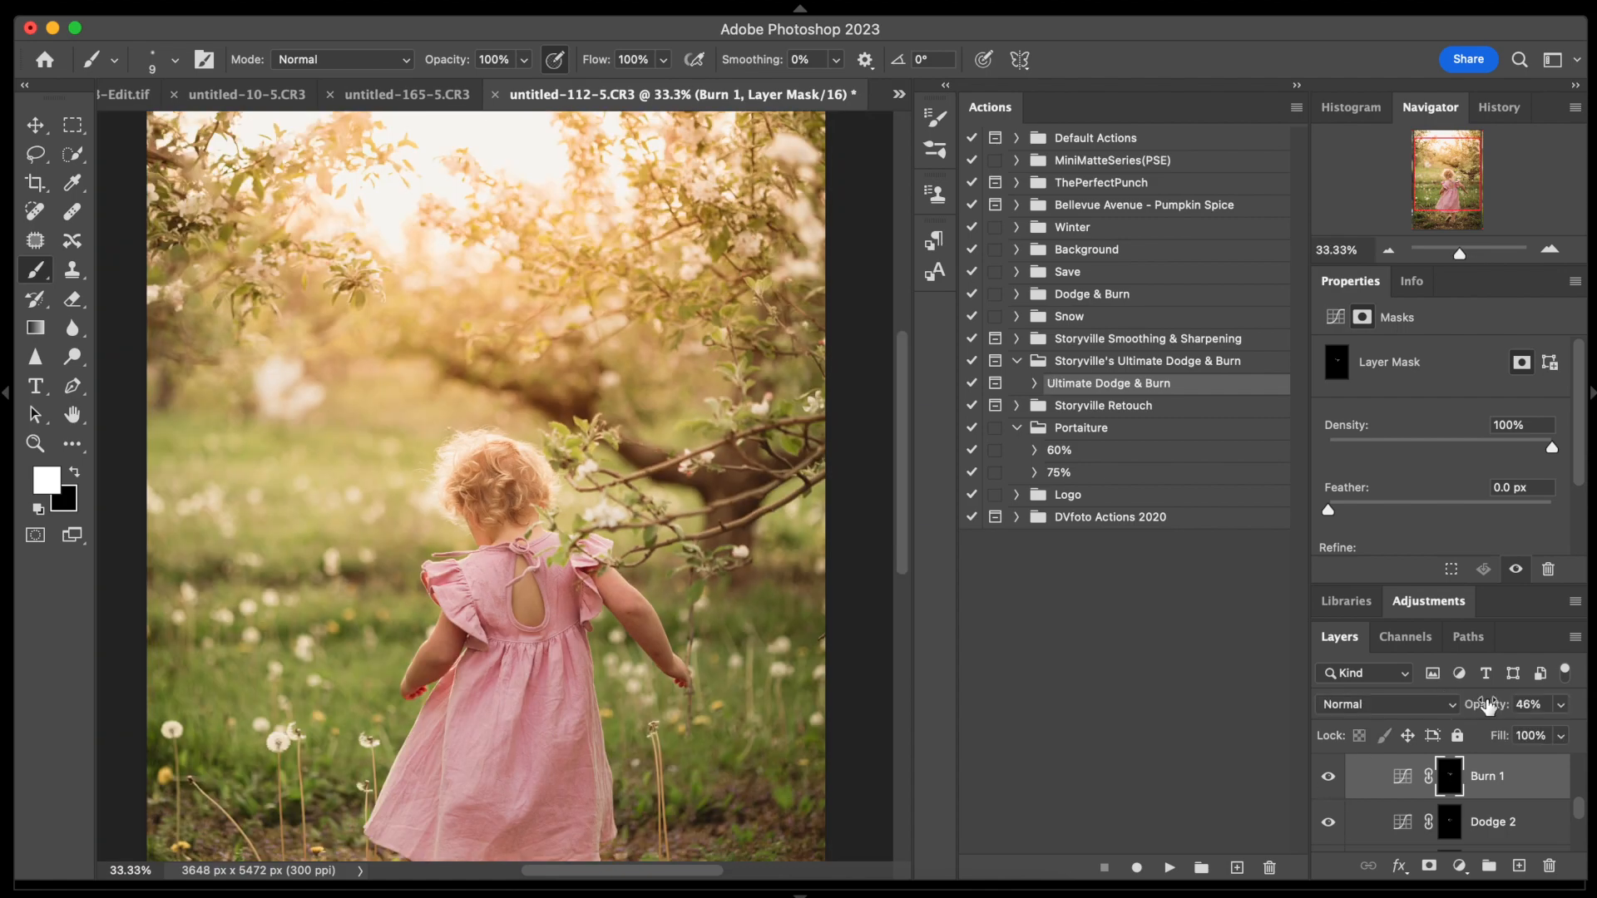
{"action": "left_click", "coordinate": [1329, 777]}
{"action": "left_click", "coordinate": [1328, 777]}
Rename the Dodge 2 layer as Hair and the Dodge 1 layer as Skin in the D&B Skin & Hair group.
{"action": "scroll", "coordinate": [1331, 782], "scroll_direction": "up", "scroll_amount": 5}
{"action": "left_click", "coordinate": [1371, 804]}
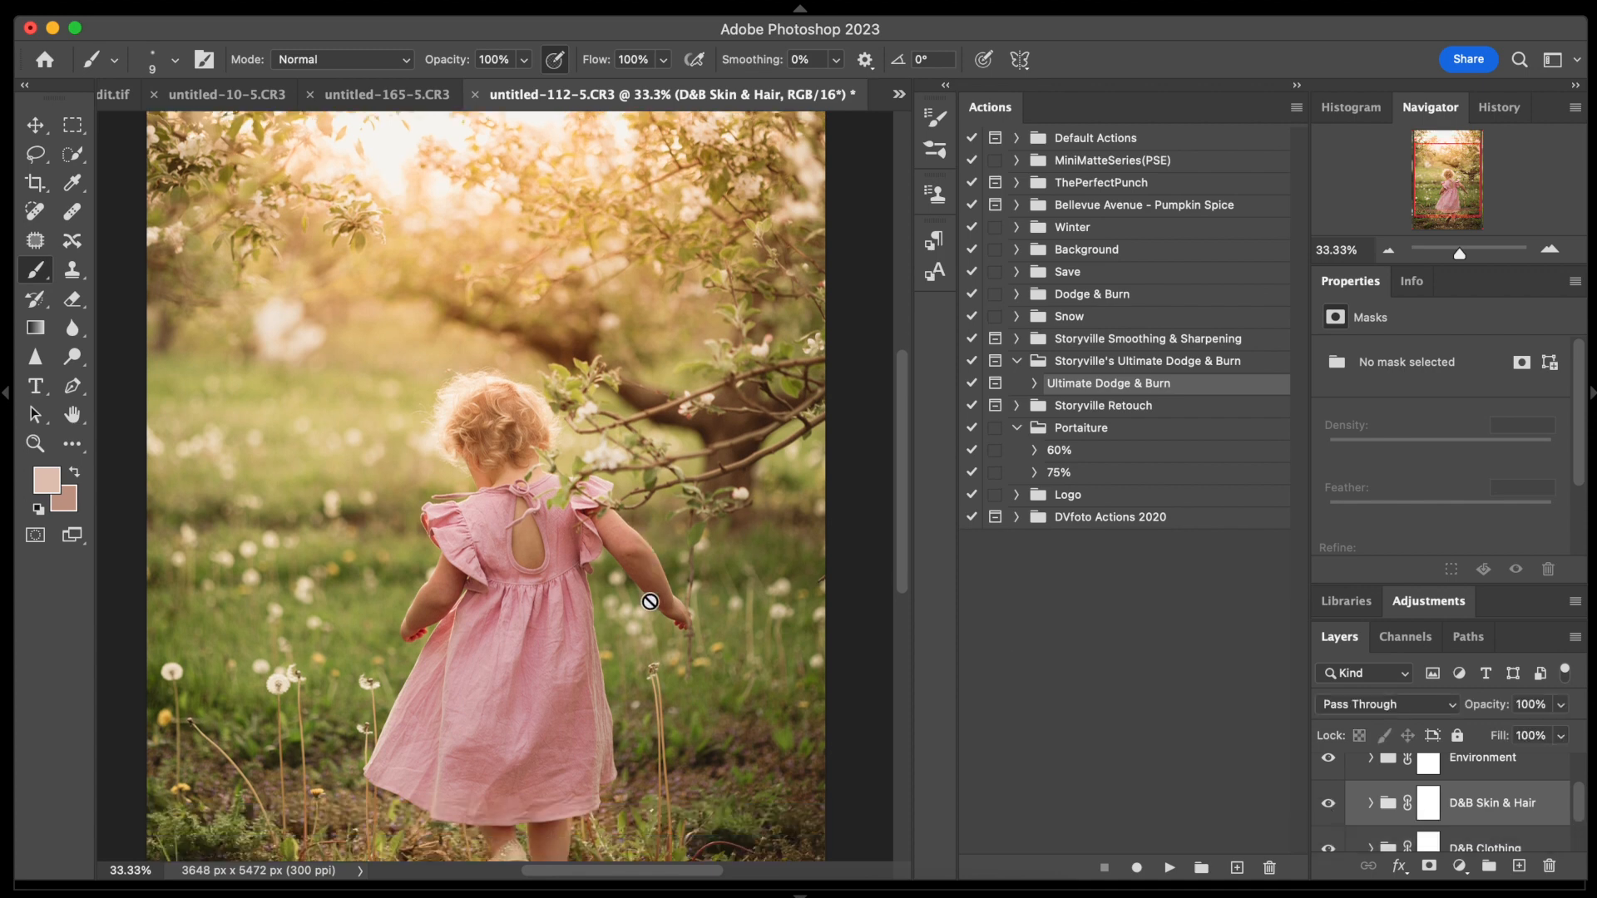
{"action": "left_click", "coordinate": [1371, 801]}
{"action": "scroll", "coordinate": [1444, 842], "scroll_direction": "down", "scroll_amount": 4}
{"action": "scroll", "coordinate": [1448, 815], "scroll_direction": "up", "scroll_amount": 1}
{"action": "left_click", "coordinate": [1449, 822]}
{"action": "double_click", "coordinate": [1492, 779]}
{"action": "type", "text": "Hair"}
{"action": "double_click", "coordinate": [1492, 824]}
{"action": "type", "text": "Skin"}
Rename the Burn 1 layer as Hair and the Burn 2 layer as SKin.
{"action": "scroll", "coordinate": [1489, 819], "scroll_direction": "up", "scroll_amount": 3}
{"action": "double_click", "coordinate": [1489, 826]}
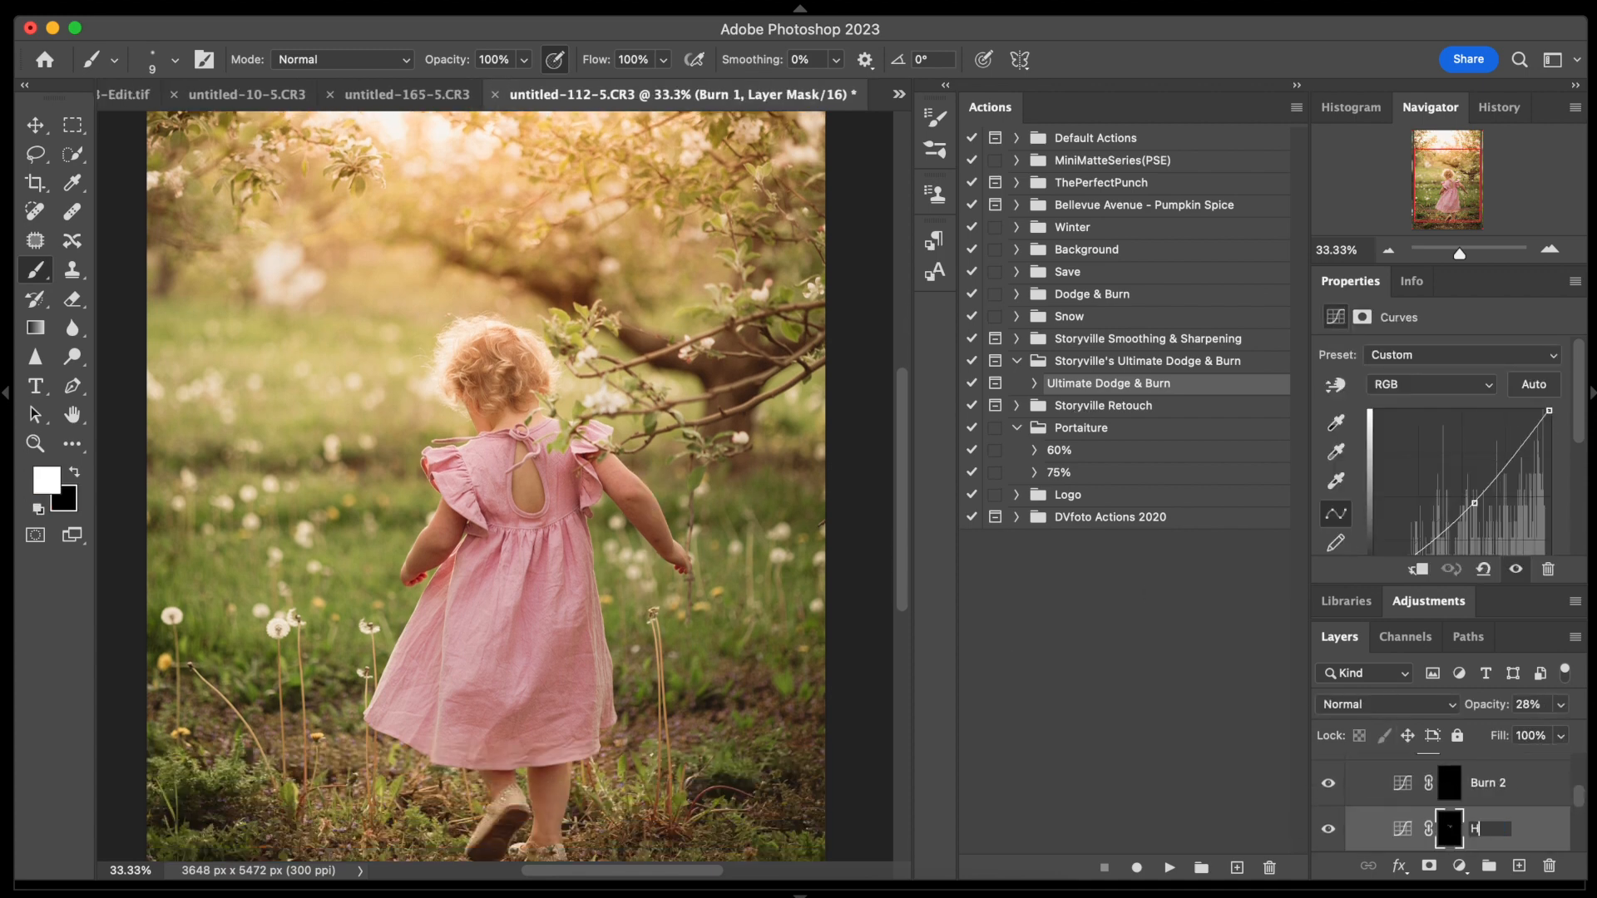
{"action": "type", "text": "Hair"}
{"action": "double_click", "coordinate": [1489, 781]}
{"action": "type", "text": "SKin"}
Paint white over the skin areas of the girl's arms and back on the SKin burn layer's mask with a 50 px brush.
{"action": "key", "text": "super+plus"}
{"action": "key", "text": "super+plus"}
{"action": "key", "text": "super+plus"}
{"action": "key", "text": "bracketright"}
{"action": "key", "text": "bracketright"}
{"action": "key", "text": "bracketright"}
{"action": "key", "text": "bracketright"}
{"action": "key", "text": "bracketright"}
{"action": "left_click_drag", "start_coordinate": [323, 542], "coordinate": [288, 588]}
{"action": "left_click", "coordinate": [195, 2]}
{"action": "mouse_move", "coordinate": [392, 568]}
{"action": "left_mouse_down"}
{"action": "mouse_move", "coordinate": [281, 703]}
{"action": "mouse_move", "coordinate": [249, 706]}
{"action": "left_mouse_up"}
{"action": "scroll", "coordinate": [491, 463], "scroll_direction": "right", "scroll_amount": 5}
{"action": "left_click_drag", "start_coordinate": [491, 463], "coordinate": [695, 681]}
{"action": "scroll", "coordinate": [500, 532], "scroll_direction": "left", "scroll_amount": 2}
{"action": "scroll", "coordinate": [499, 533], "scroll_direction": "up", "scroll_amount": 2}
{"action": "left_click_drag", "start_coordinate": [410, 510], "coordinate": [422, 584]}
{"action": "left_click_drag", "start_coordinate": [331, 508], "coordinate": [337, 552]}
{"action": "scroll", "coordinate": [398, 594], "scroll_direction": "left", "scroll_amount": 3}
{"action": "scroll", "coordinate": [397, 595], "scroll_direction": "up", "scroll_amount": 1}
{"action": "left_click_drag", "start_coordinate": [377, 360], "coordinate": [402, 387]}
{"action": "scroll", "coordinate": [412, 678], "scroll_direction": "left", "scroll_amount": 1}
{"action": "left_click_drag", "start_coordinate": [274, 738], "coordinate": [242, 738]}
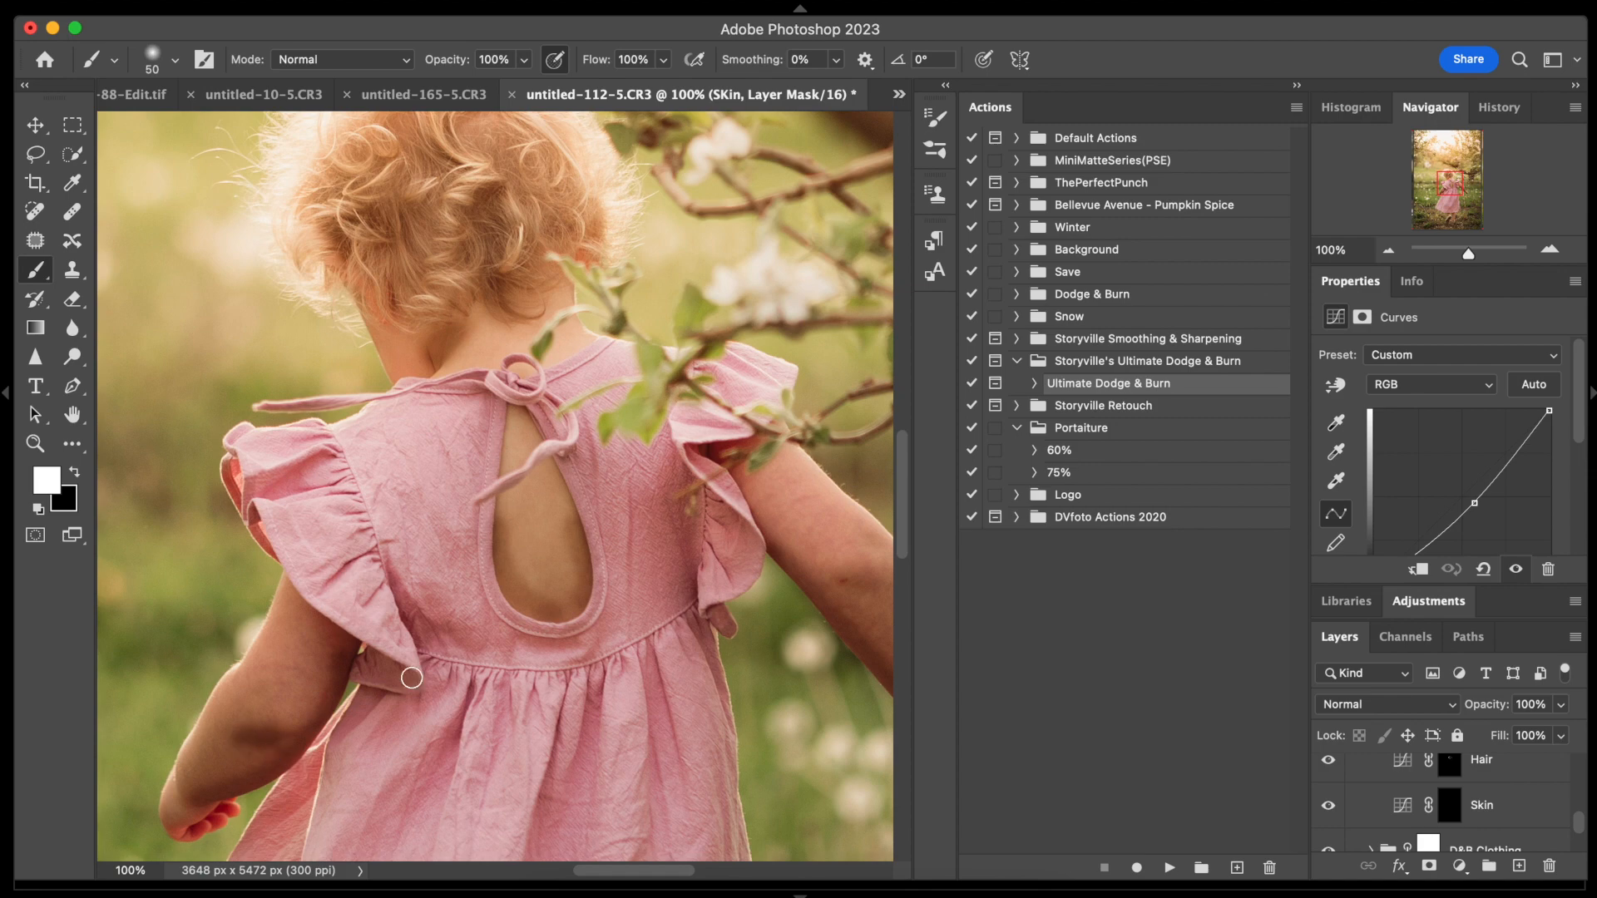
Lower the SKin burn layer's opacity to 9%.
{"action": "scroll", "coordinate": [337, 770], "scroll_direction": "down", "scroll_amount": 3}
{"action": "key", "text": "super+minus"}
{"action": "left_click_drag", "start_coordinate": [1486, 706], "coordinate": [1401, 717]}
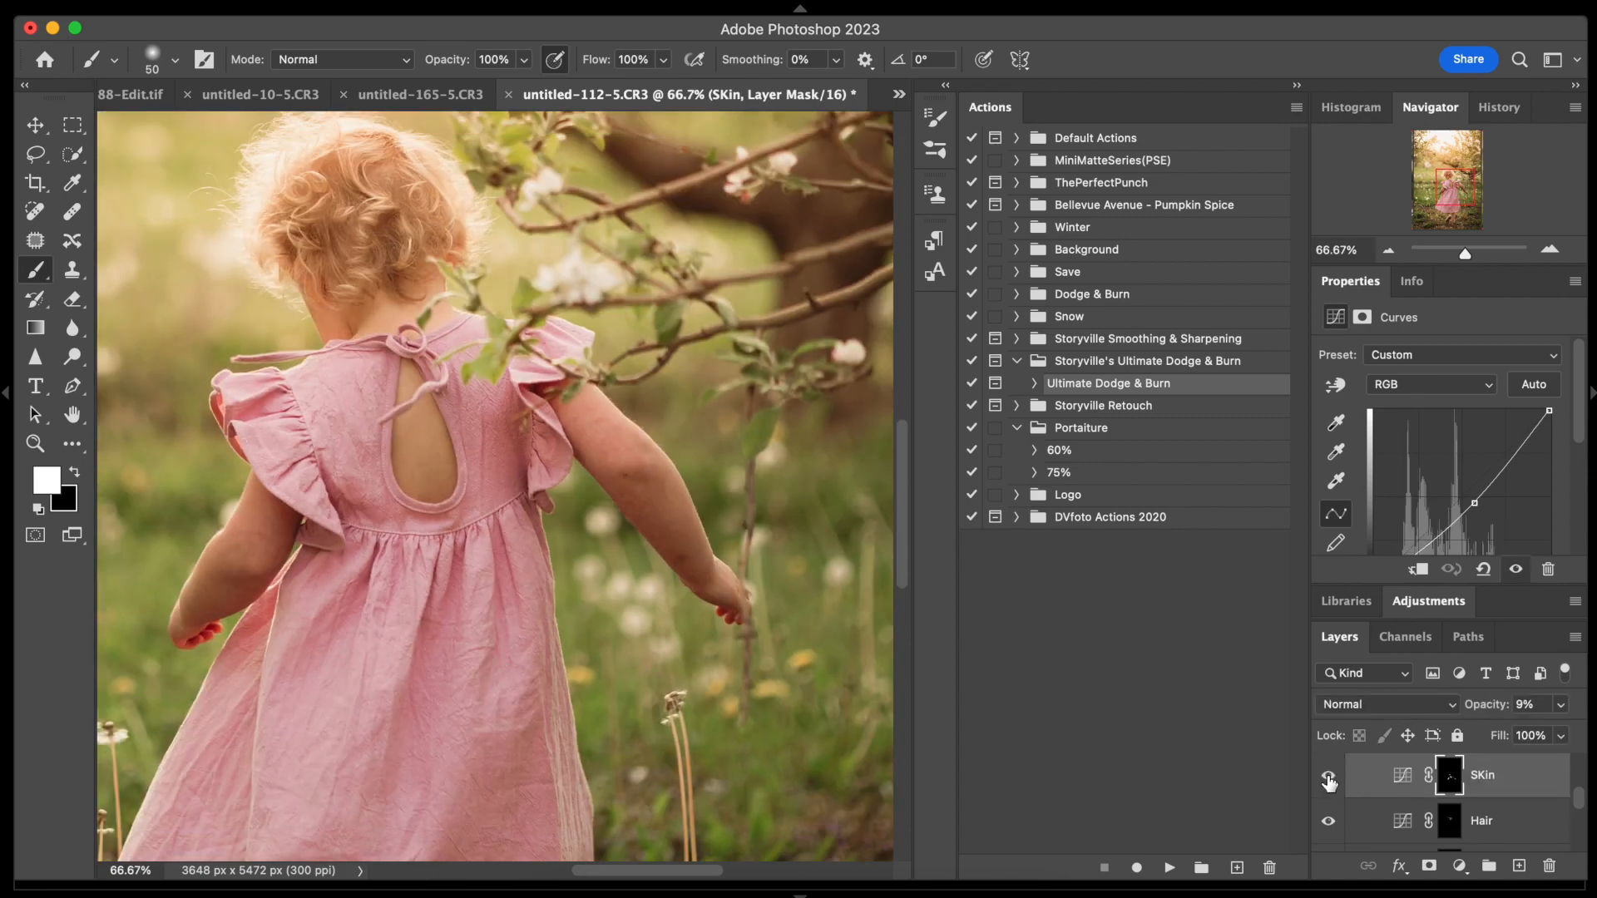
Paint white highlights along both of the girl's arms on the Skin dodge layer's mask with a 50 px brush.
{"action": "scroll", "coordinate": [1406, 799], "scroll_direction": "down", "scroll_amount": 5}
{"action": "left_click", "coordinate": [1449, 805]}
{"action": "key", "text": "super+plus"}
{"action": "scroll", "coordinate": [252, 512], "scroll_direction": "left", "scroll_amount": 4}
{"action": "left_click_drag", "start_coordinate": [327, 472], "coordinate": [304, 518]}
{"action": "left_click_drag", "start_coordinate": [304, 518], "coordinate": [214, 667]}
{"action": "scroll", "coordinate": [541, 512], "scroll_direction": "right", "scroll_amount": 4}
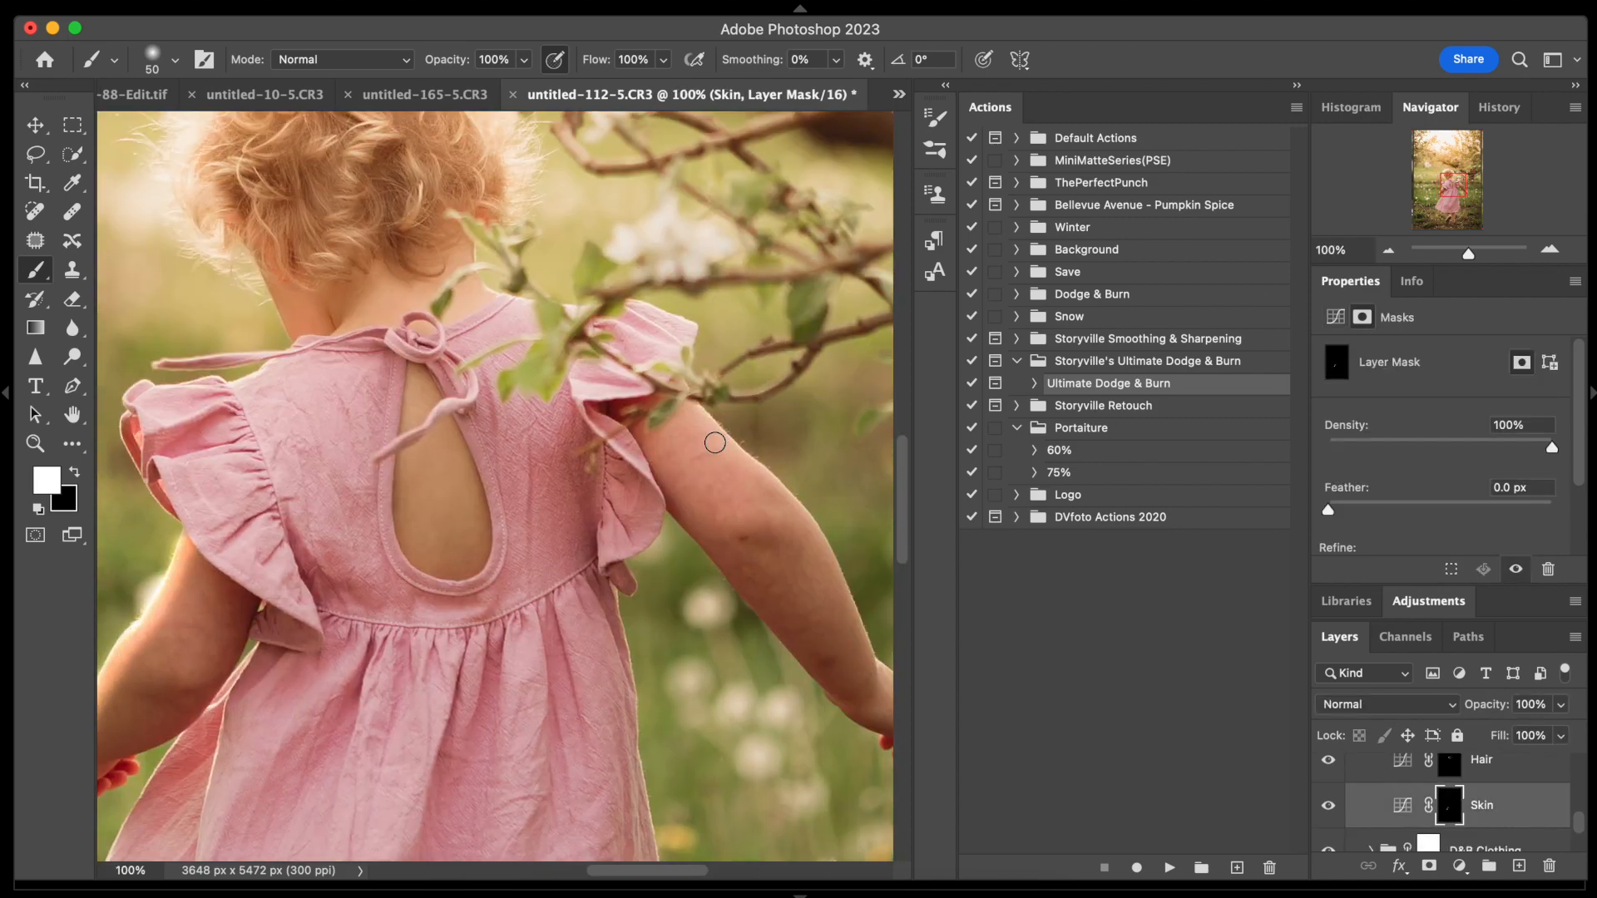
{"action": "scroll", "coordinate": [692, 412], "scroll_direction": "right", "scroll_amount": 3}
{"action": "left_click_drag", "start_coordinate": [685, 499], "coordinate": [803, 687]}
{"action": "scroll", "coordinate": [794, 678], "scroll_direction": "left", "scroll_amount": 4}
{"action": "scroll", "coordinate": [793, 678], "scroll_direction": "up", "scroll_amount": 3}
Lower the Skin dodge layer's opacity and compare the arm highlights with the layer hidden and shown.
{"action": "scroll", "coordinate": [413, 385], "scroll_direction": "down", "scroll_amount": 3}
{"action": "key", "text": "super+minus"}
{"action": "key", "text": "super+minus"}
{"action": "left_click_drag", "start_coordinate": [1484, 707], "coordinate": [1401, 717]}
{"action": "left_click", "coordinate": [1329, 807]}
{"action": "left_click", "coordinate": [1328, 807]}
Collapse the D&B Skin & Hair group and toggle its visibility to check the skin and hair dodging and burning.
{"action": "scroll", "coordinate": [1335, 805], "scroll_direction": "up", "scroll_amount": 5}
{"action": "left_click", "coordinate": [1371, 777]}
{"action": "left_click", "coordinate": [1329, 778]}
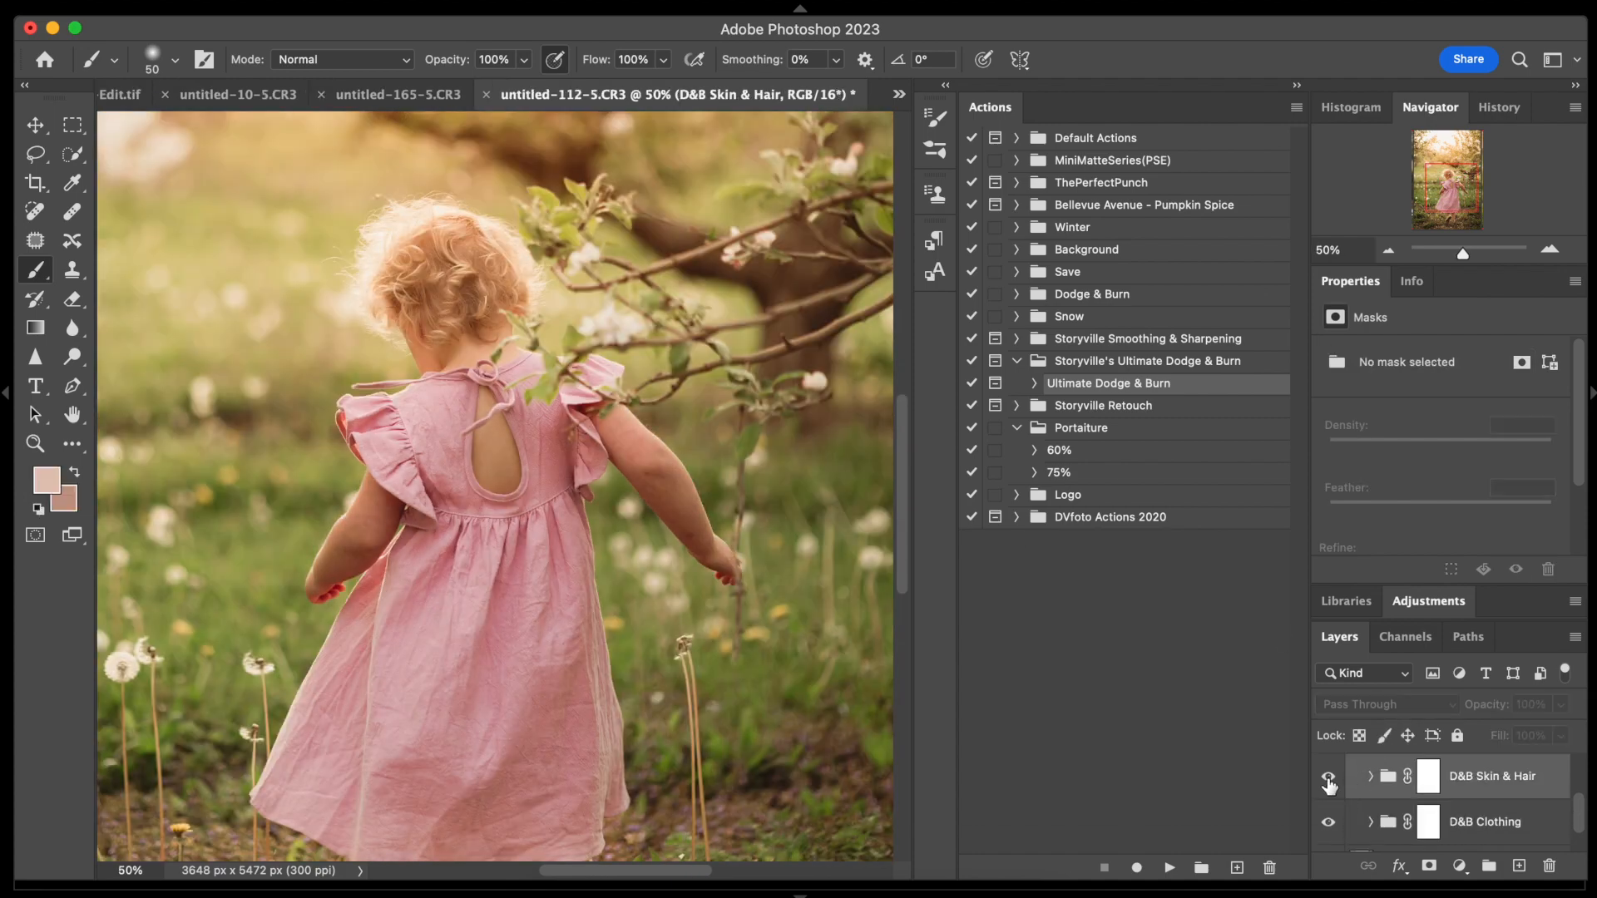
Collapse the whole Ultimate D&B group and compare the full image with the group hidden and shown.
{"action": "key", "text": "super+minus"}
{"action": "key", "text": "super+minus"}
{"action": "scroll", "coordinate": [1364, 782], "scroll_direction": "up", "scroll_amount": 3}
{"action": "left_click", "coordinate": [1353, 777]}
{"action": "left_click", "coordinate": [1329, 777]}
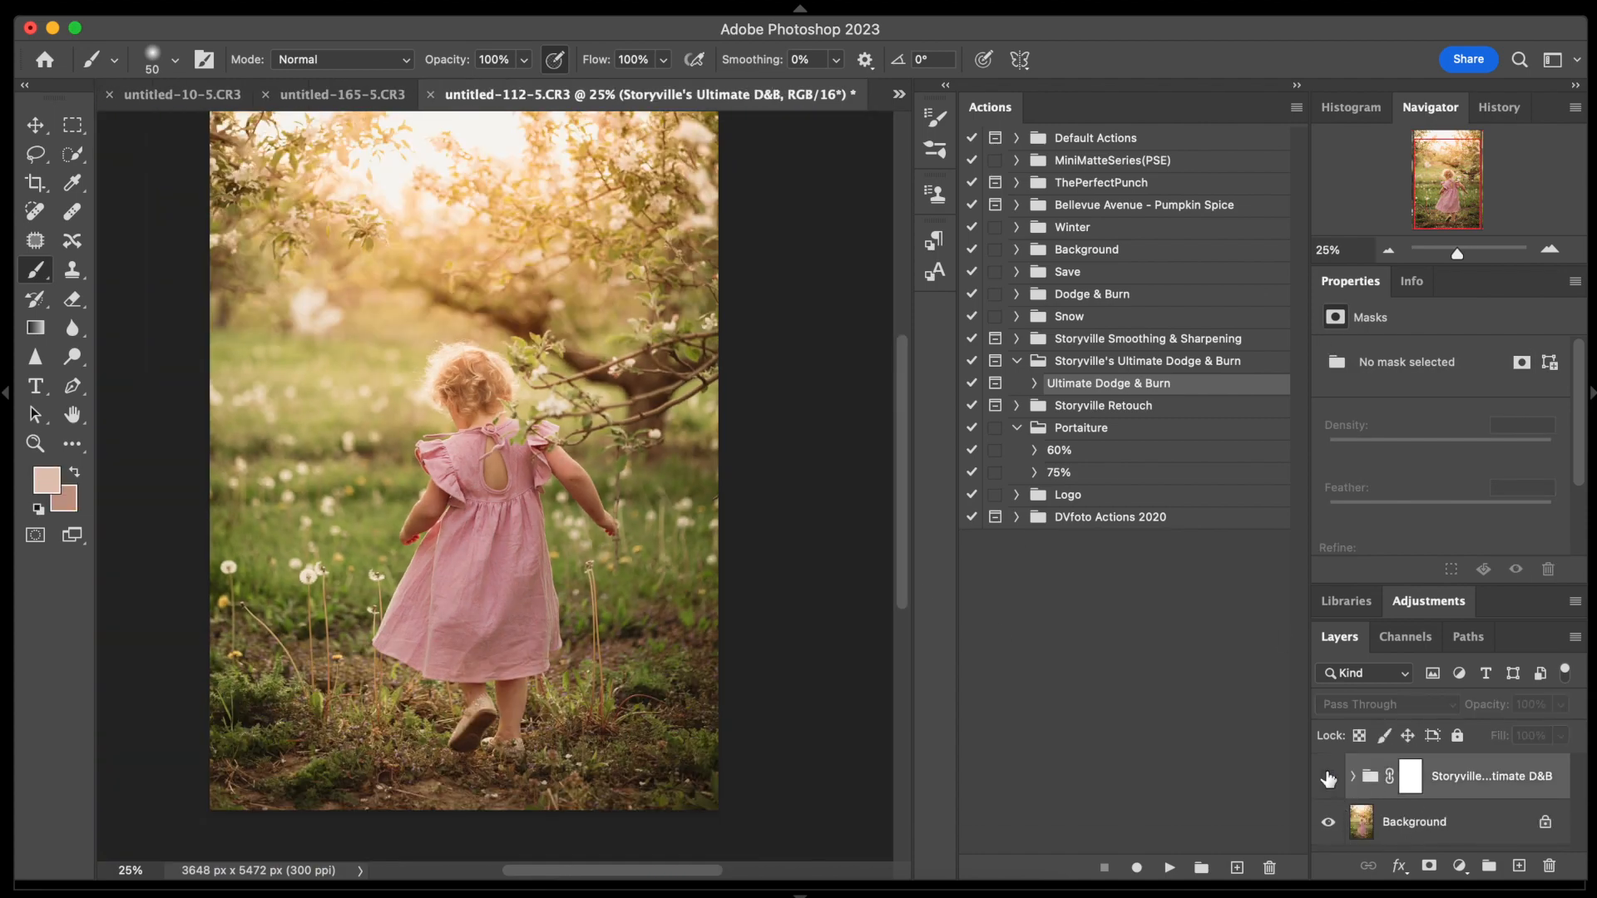
{"action": "left_click", "coordinate": [1328, 777]}
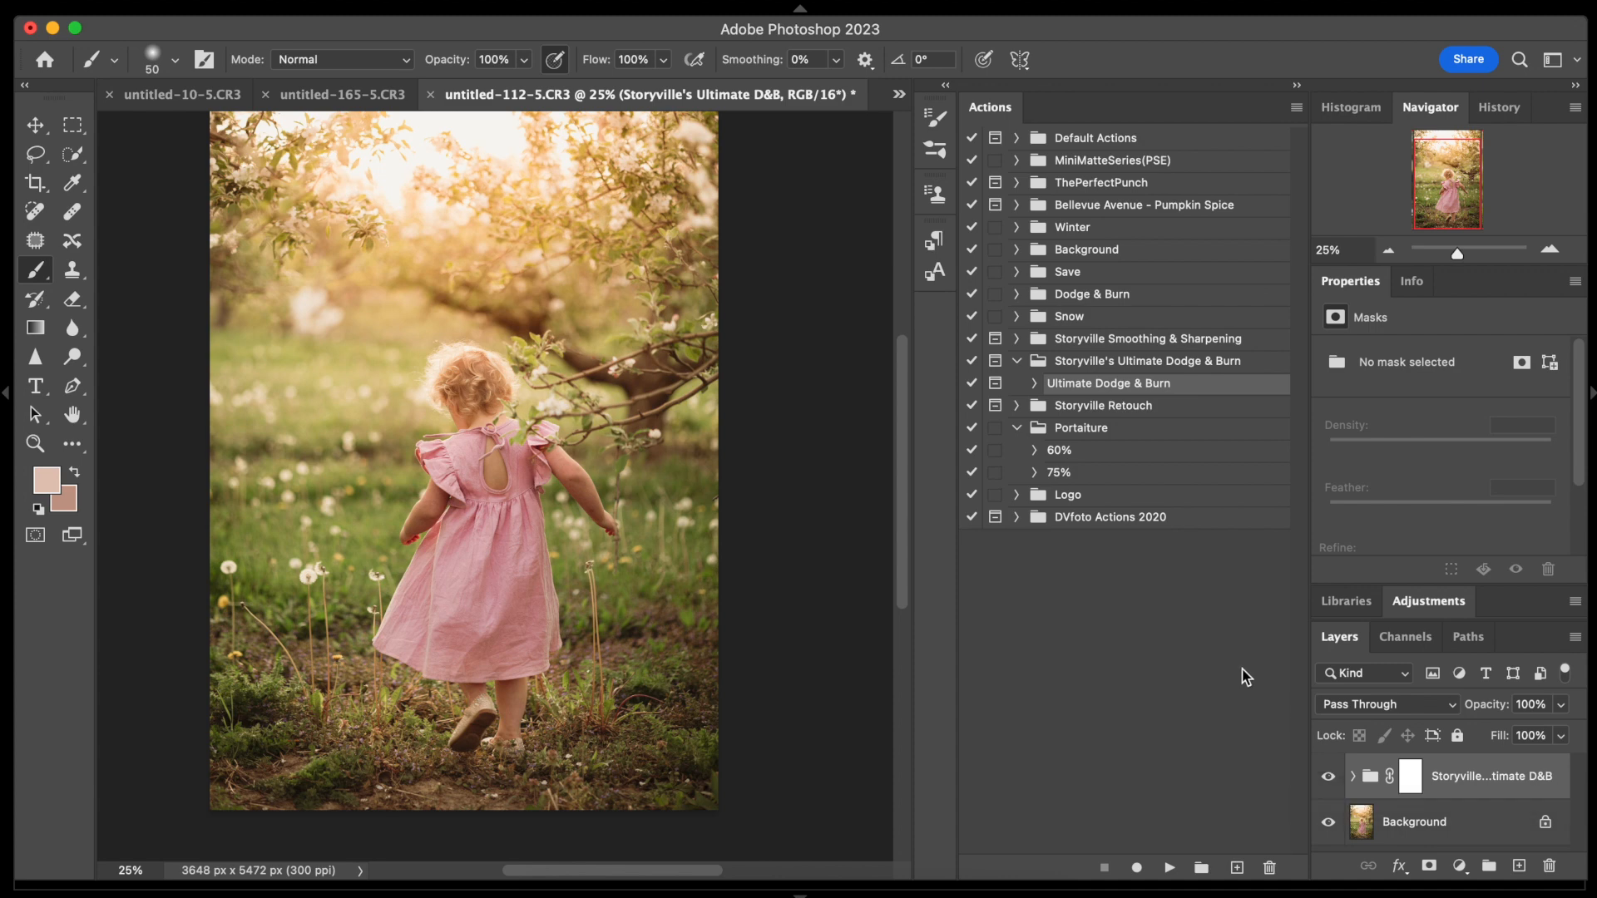
Save the dodged and burned image and switch to Lightroom Classic to compare untitled-112-5-Edit.tif with Copy 1 in Reference View.
{"action": "left_click", "coordinate": [158, 1]}
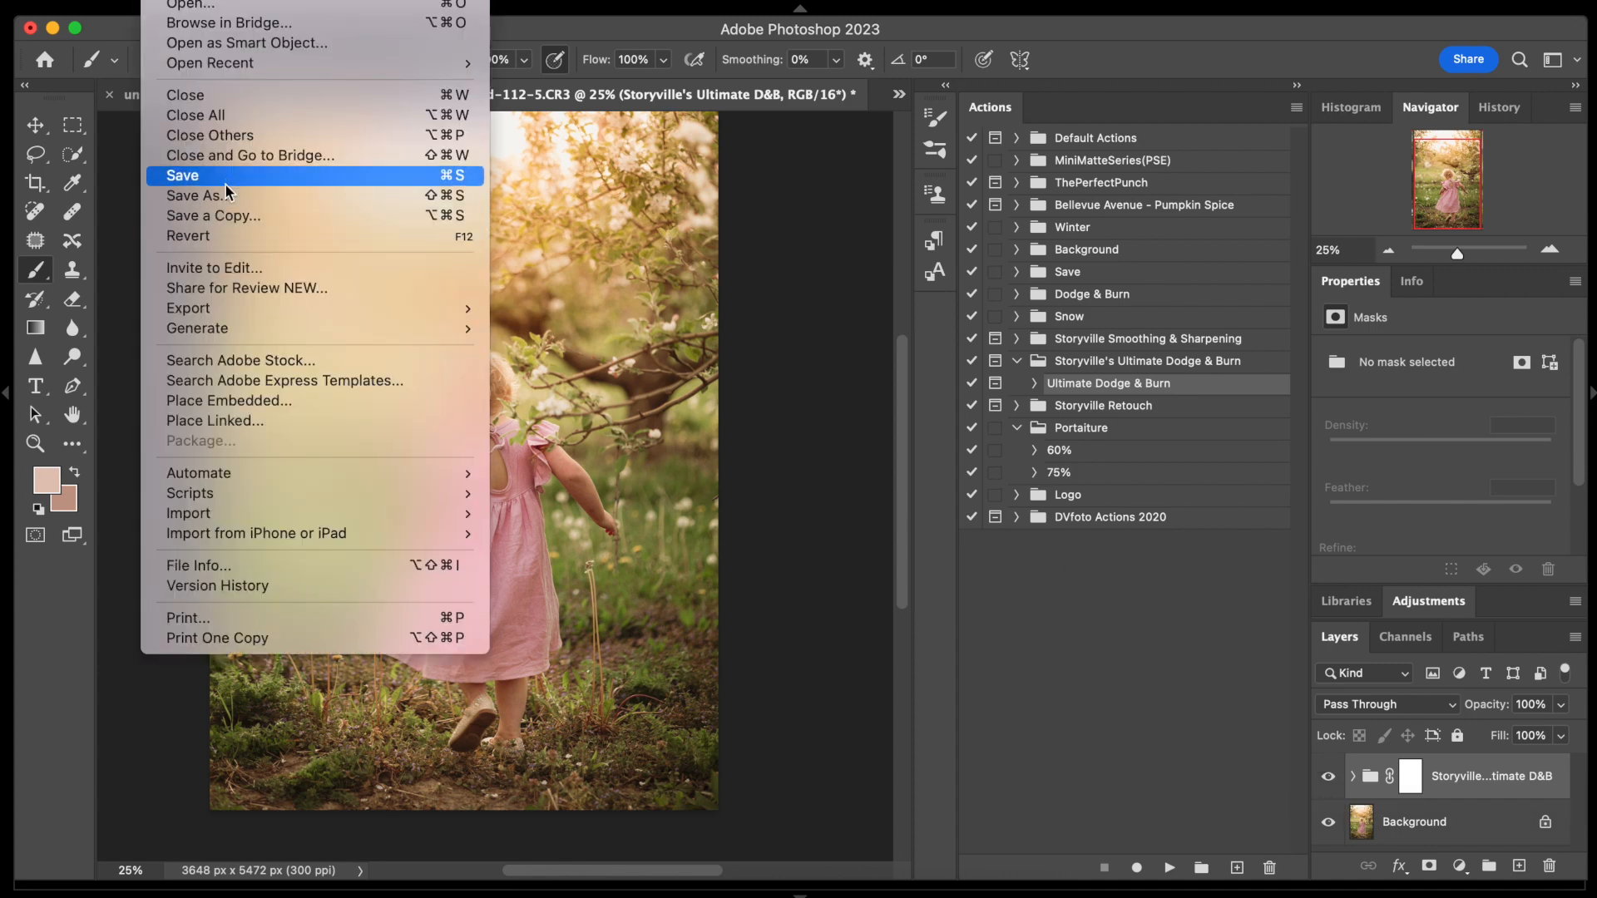
{"action": "left_click", "coordinate": [228, 178]}
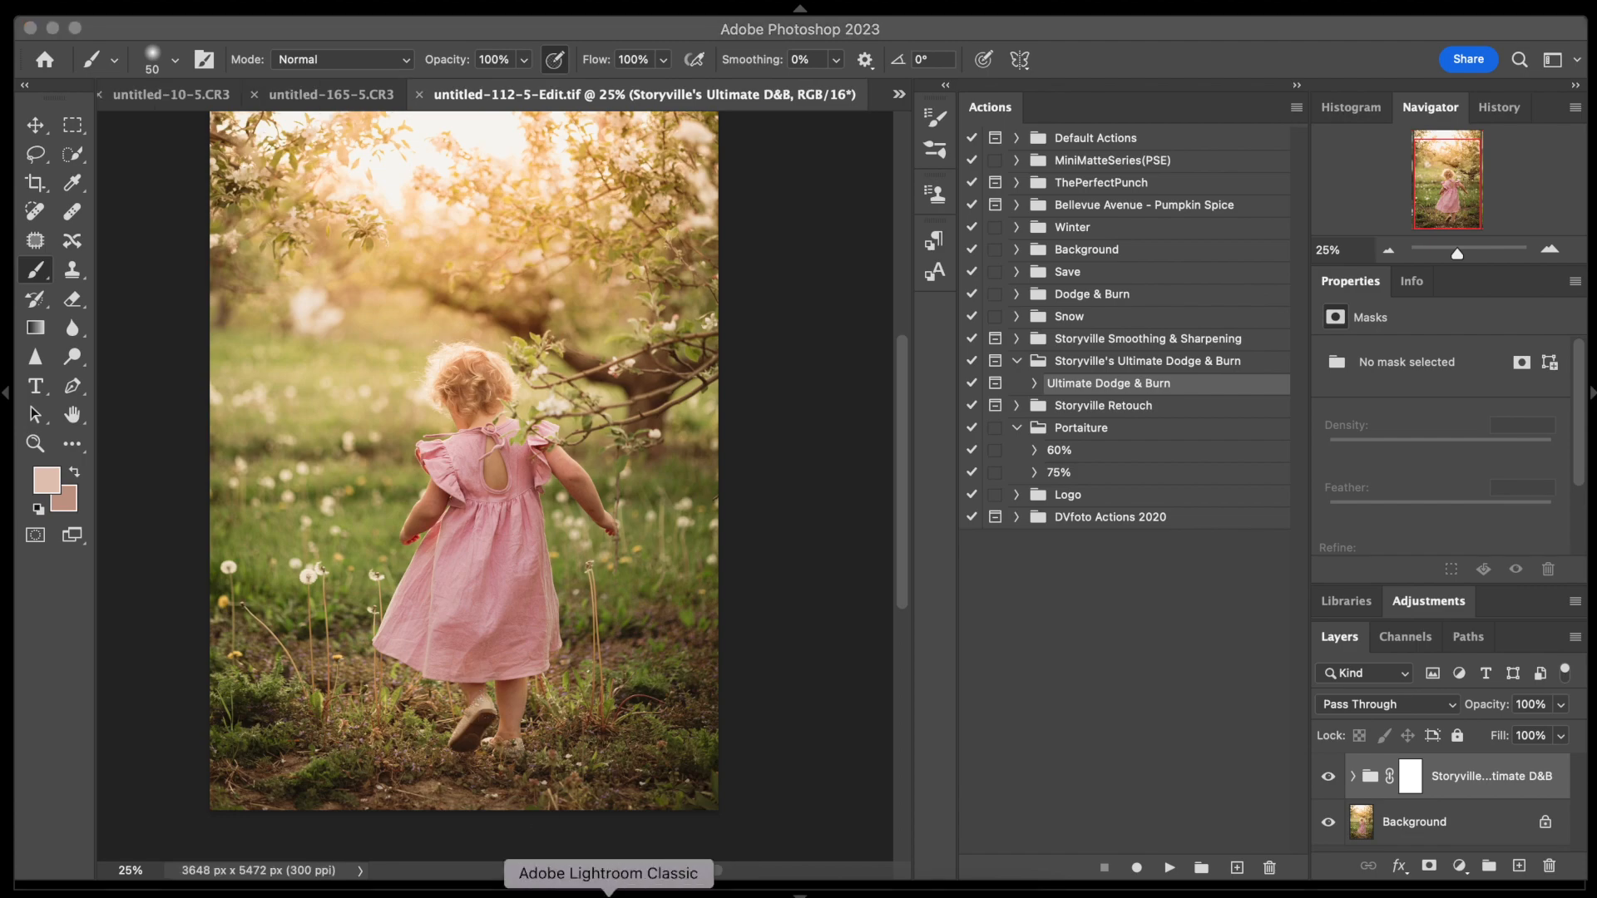
{"action": "left_click", "coordinate": [588, 888]}
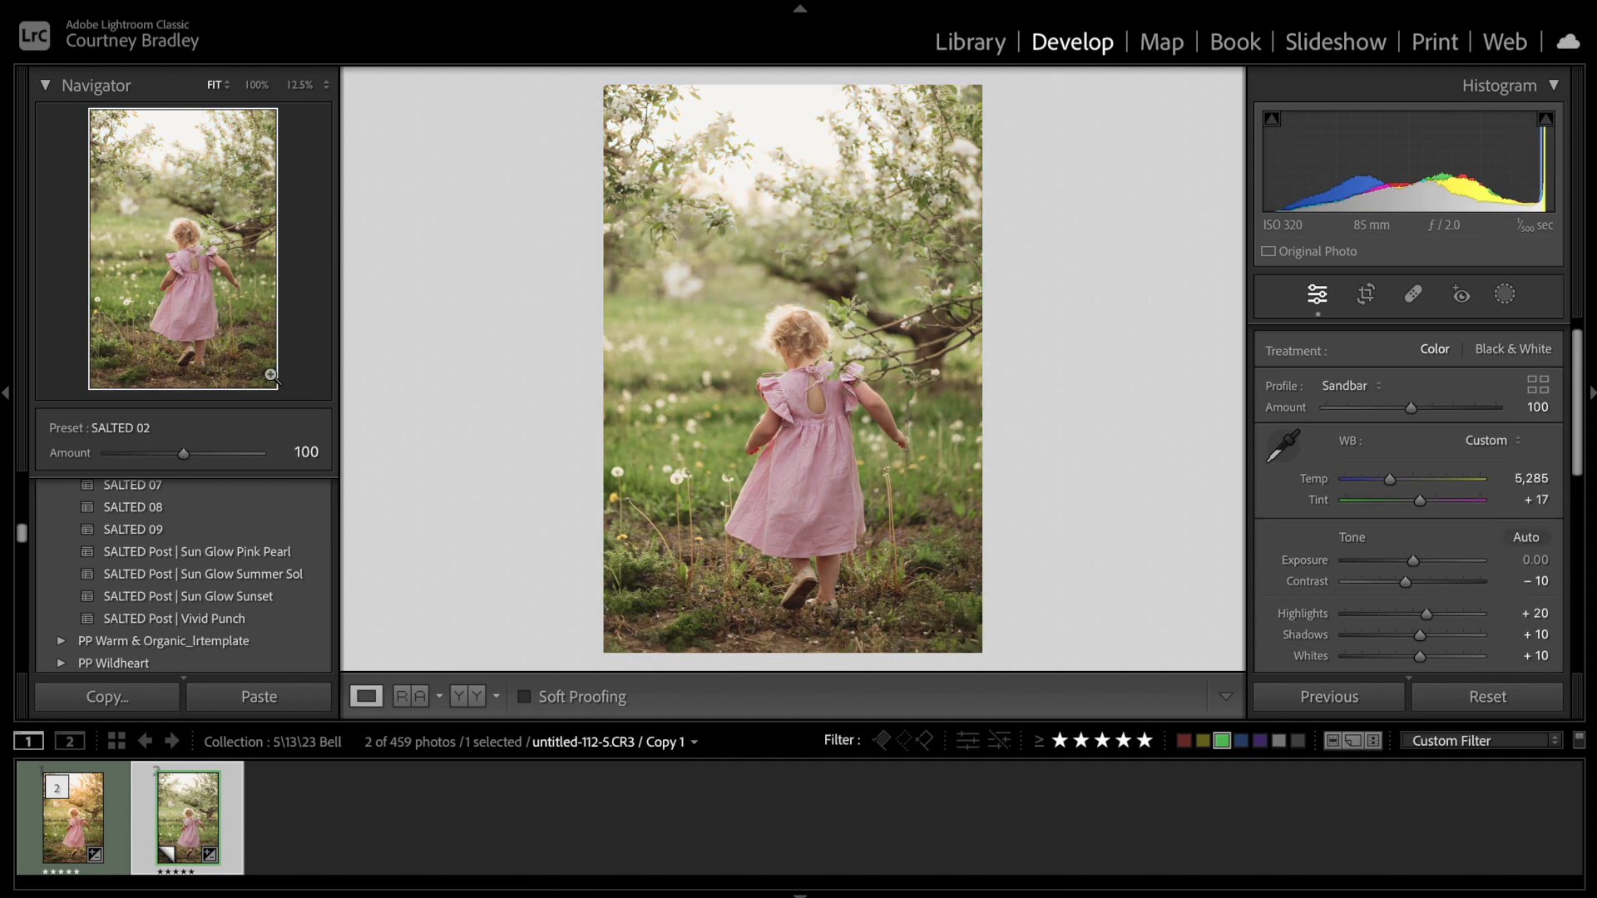
{"action": "key", "text": "shift+r"}
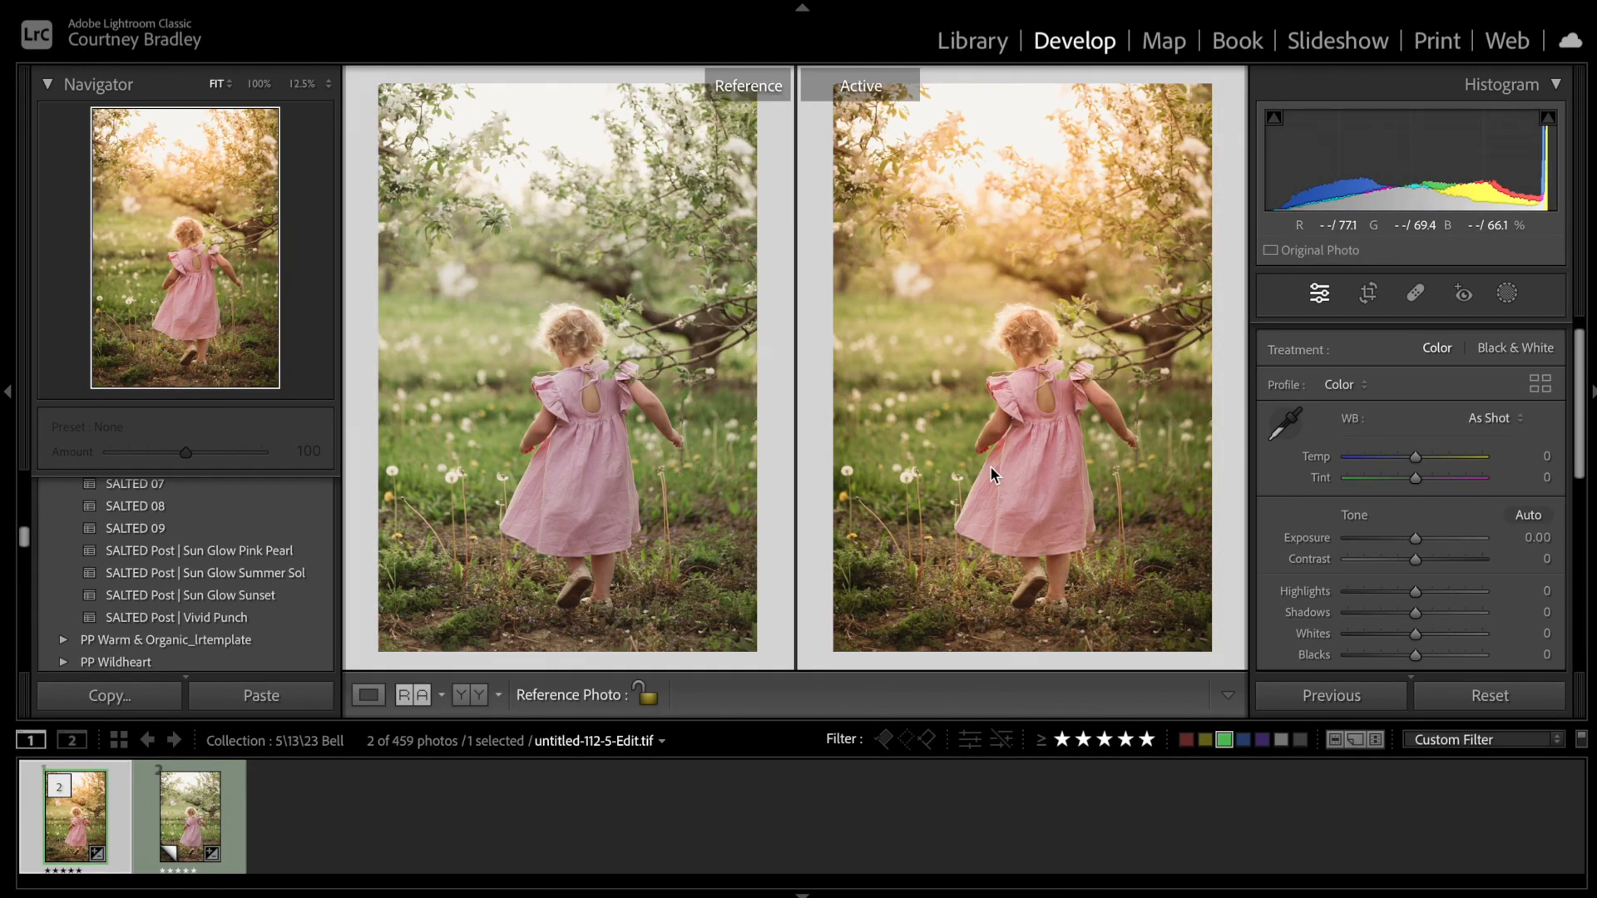